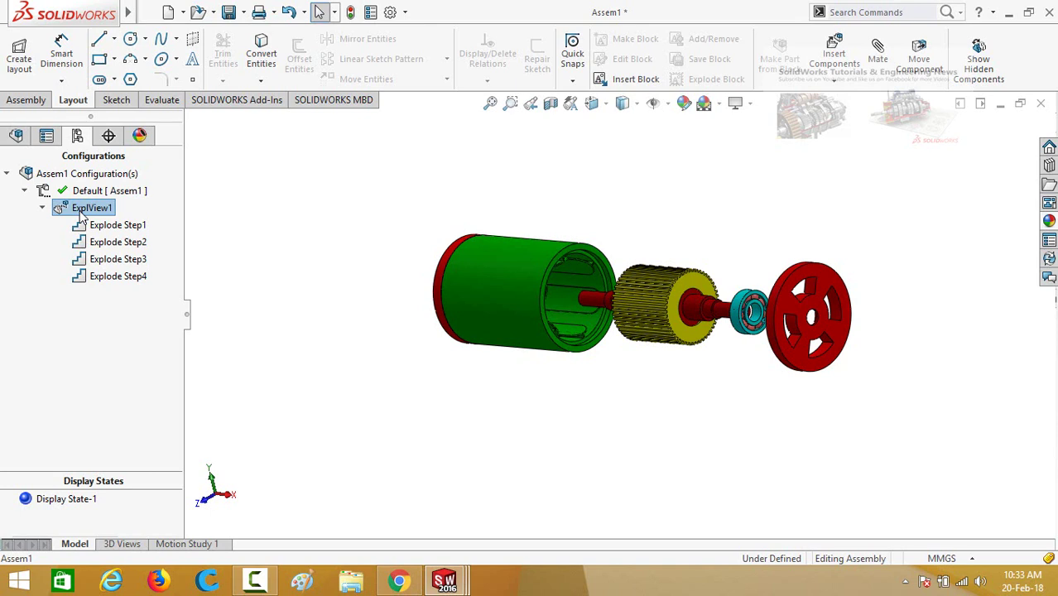
# Step: Collapse the assembly's exploded view, explode it again, and examine the separated components
pyautogui.doubleClick(83, 209)
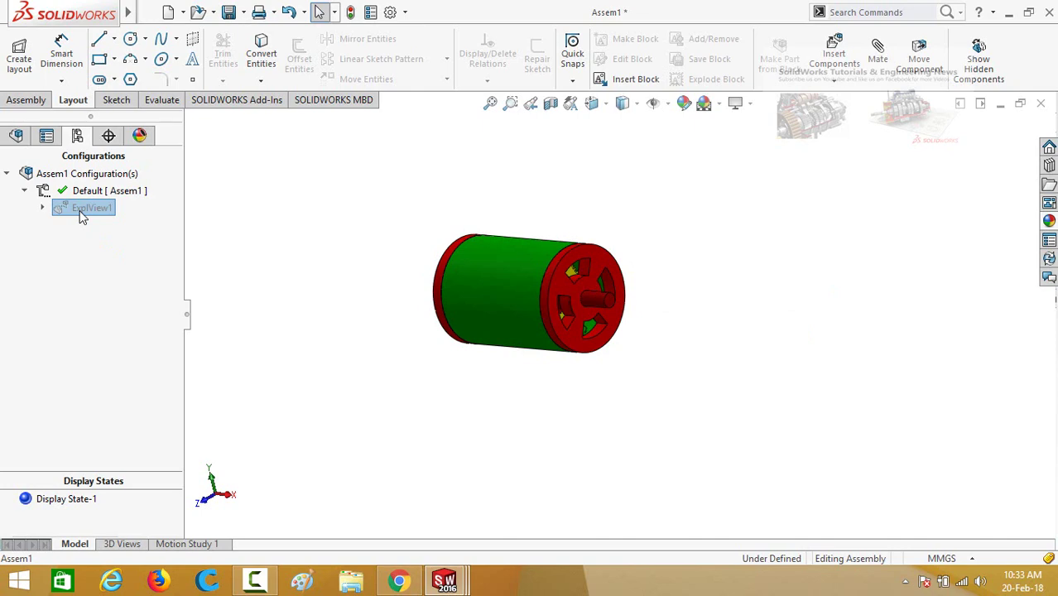
pyautogui.doubleClick(83, 209)
pyautogui.moveTo(377, 341); pyautogui.dragTo(612, 497, button='middle')
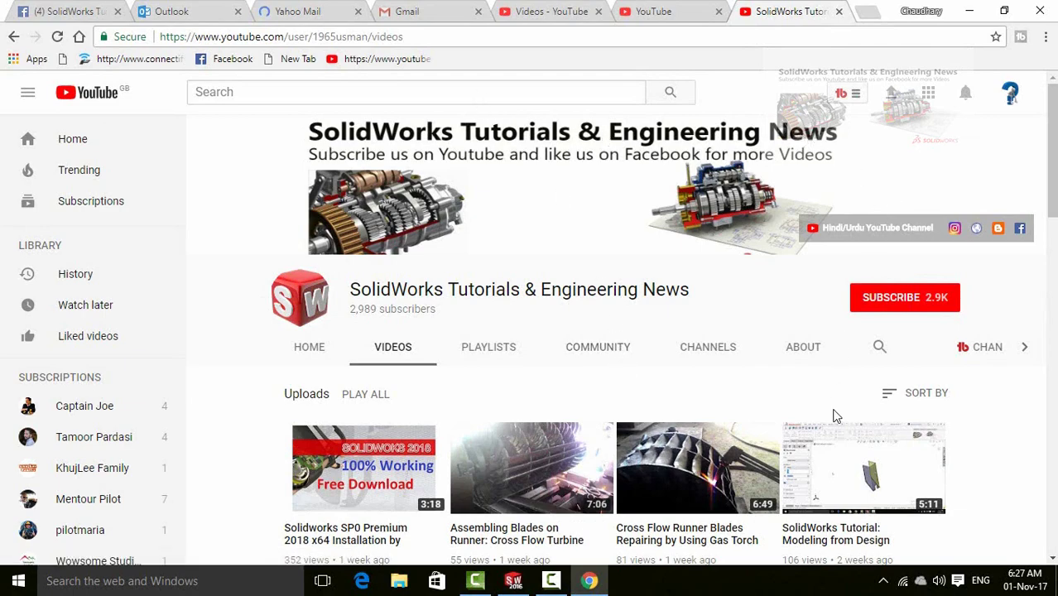
# Step: Look through the uploaded videos on the SolidWorks Tutorials & Engineering News YouTube channel and return to its Subscribe option
pyautogui.scroll(-10, 982, 413)
pyautogui.scroll(-2, 983, 413)
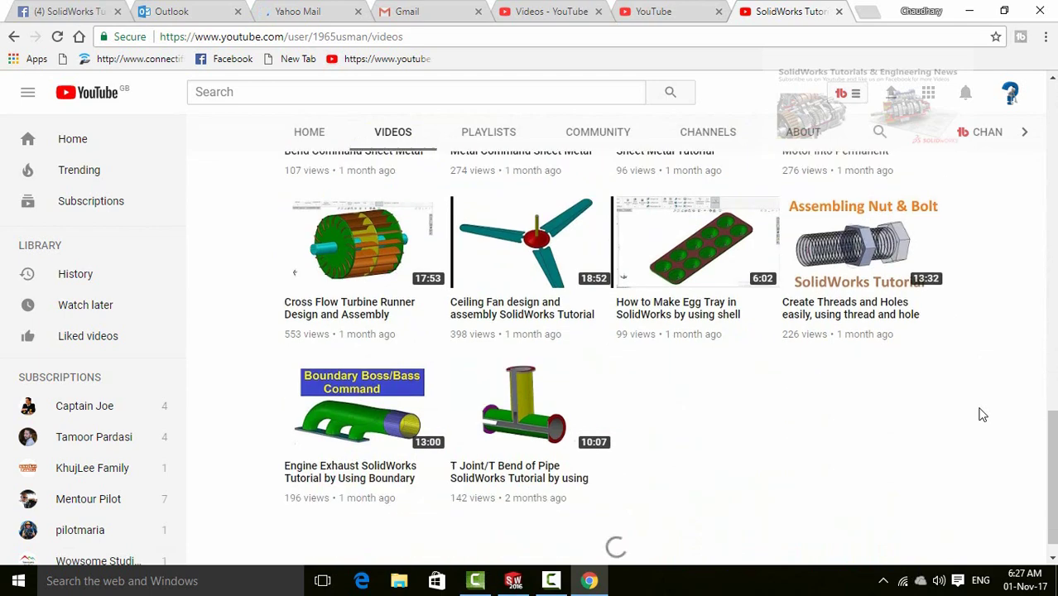
pyautogui.scroll(10, 983, 413)
pyautogui.scroll(8, 983, 413)
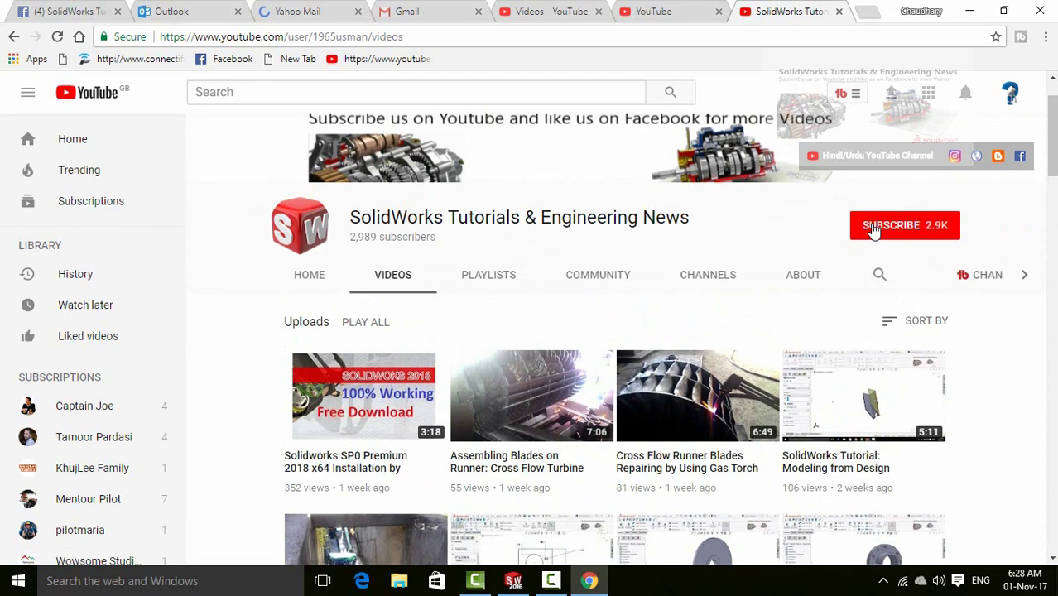
pyautogui.click(874, 231)
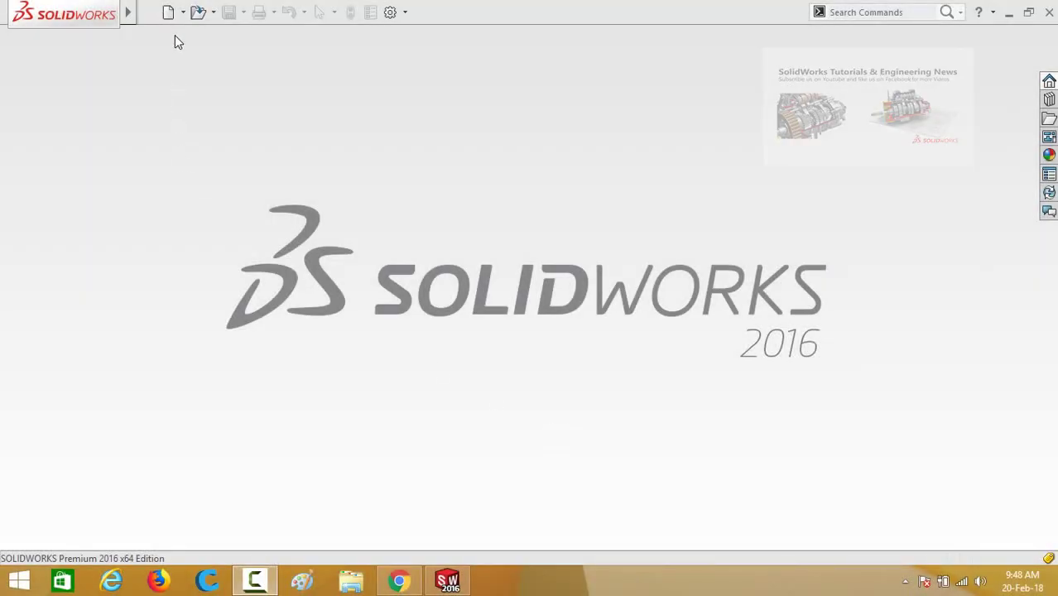
# Step: Create a new part document in SOLIDWORKS and start a sketch on the Front Plane
pyautogui.click(168, 12)
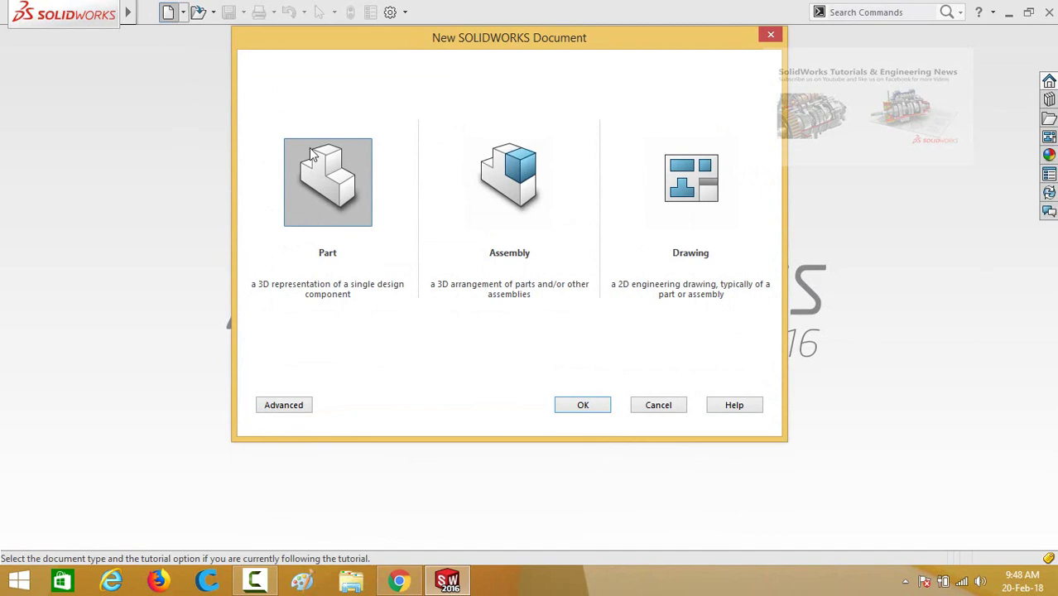
pyautogui.doubleClick(338, 205)
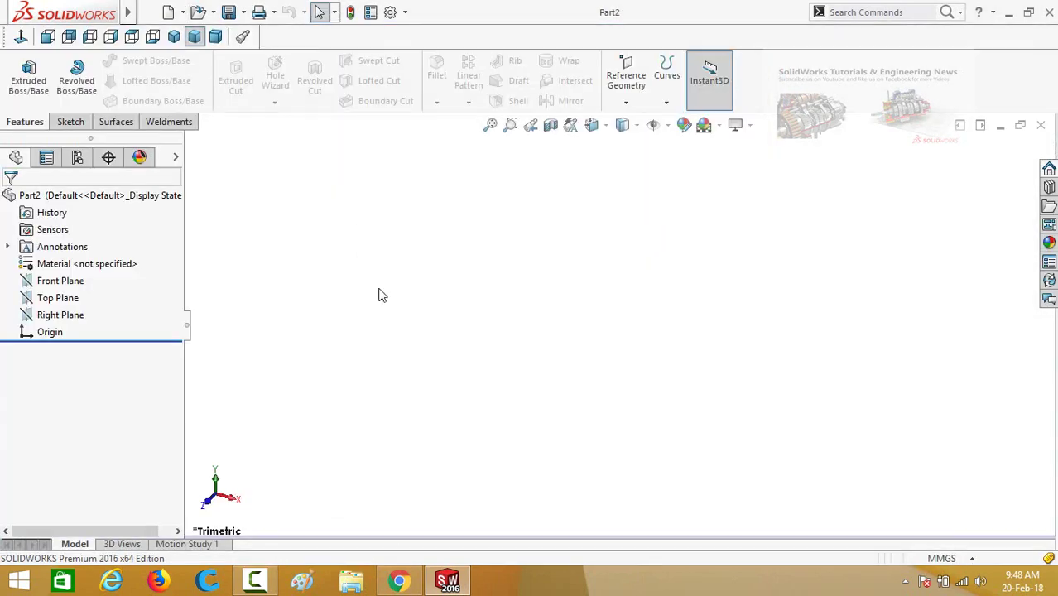
pyautogui.click(38, 282)
pyautogui.click(37, 261)
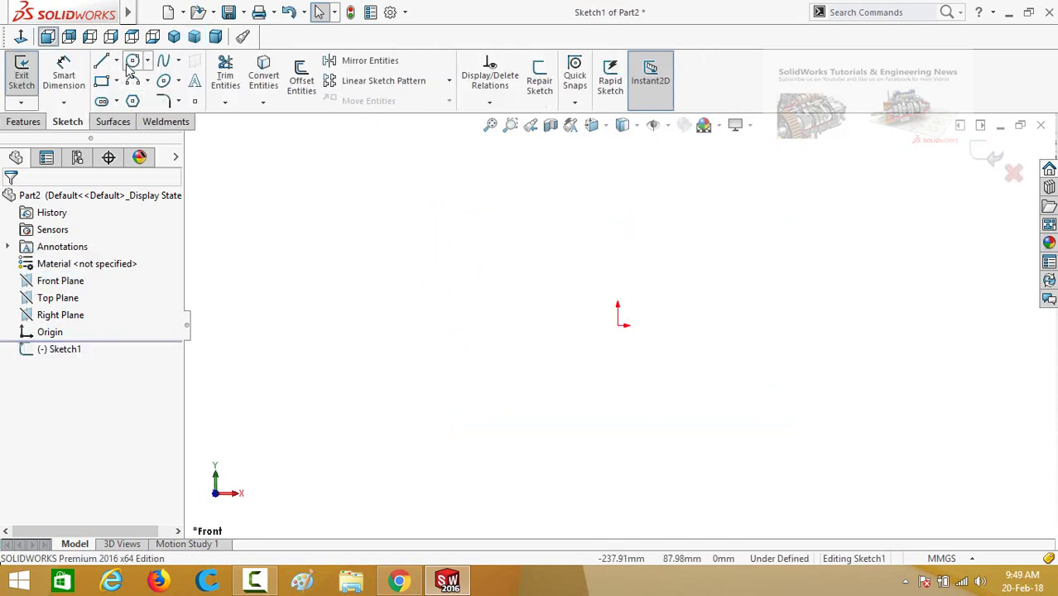
# Step: Sketch two concentric circles centred on the origin, the inner one about 64 mm in diameter
pyautogui.click(132, 62)
pyautogui.moveTo(621, 327); pyautogui.dragTo(691, 395)
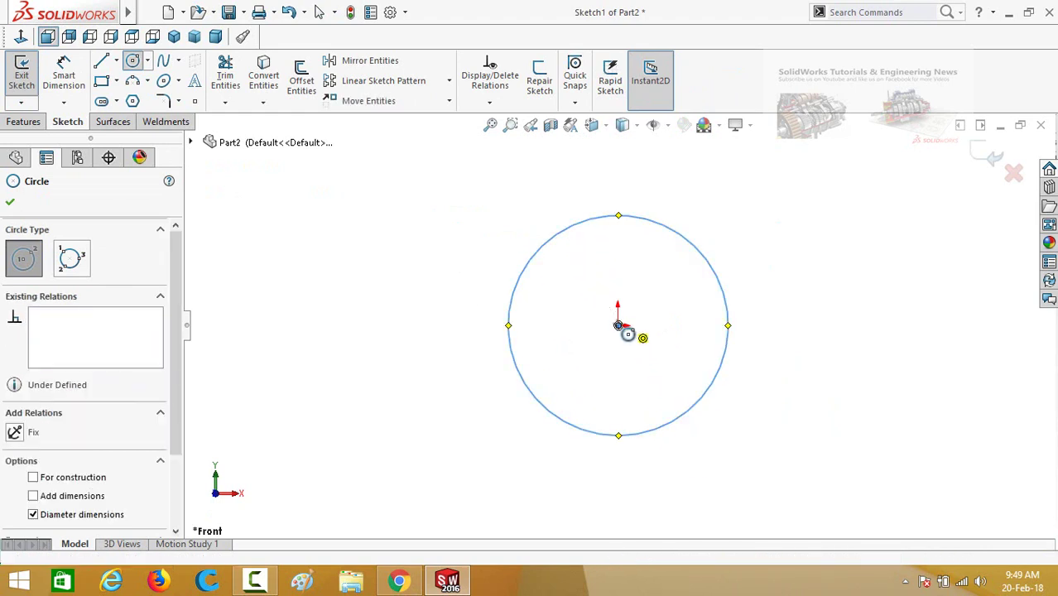
pyautogui.click(618, 325)
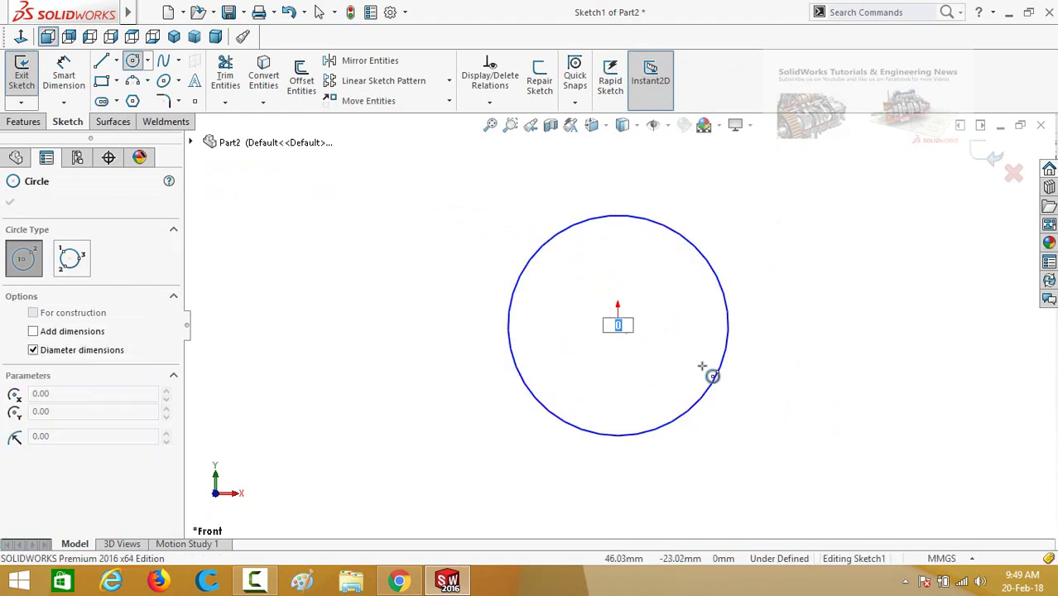
pyautogui.press('Escape')
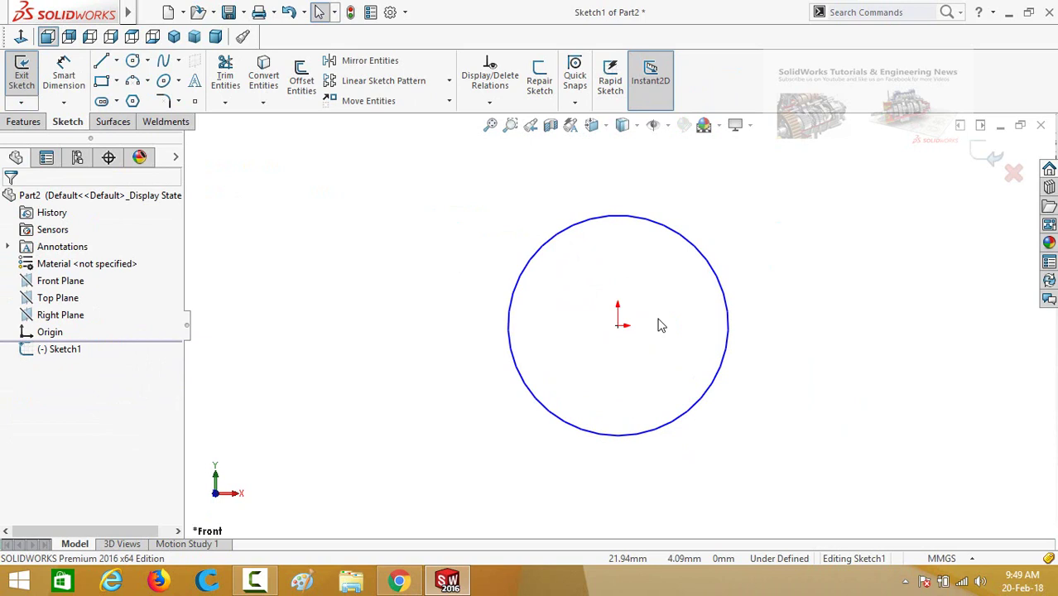
pyautogui.press('Return')
pyautogui.moveTo(619, 325); pyautogui.dragTo(659, 368)
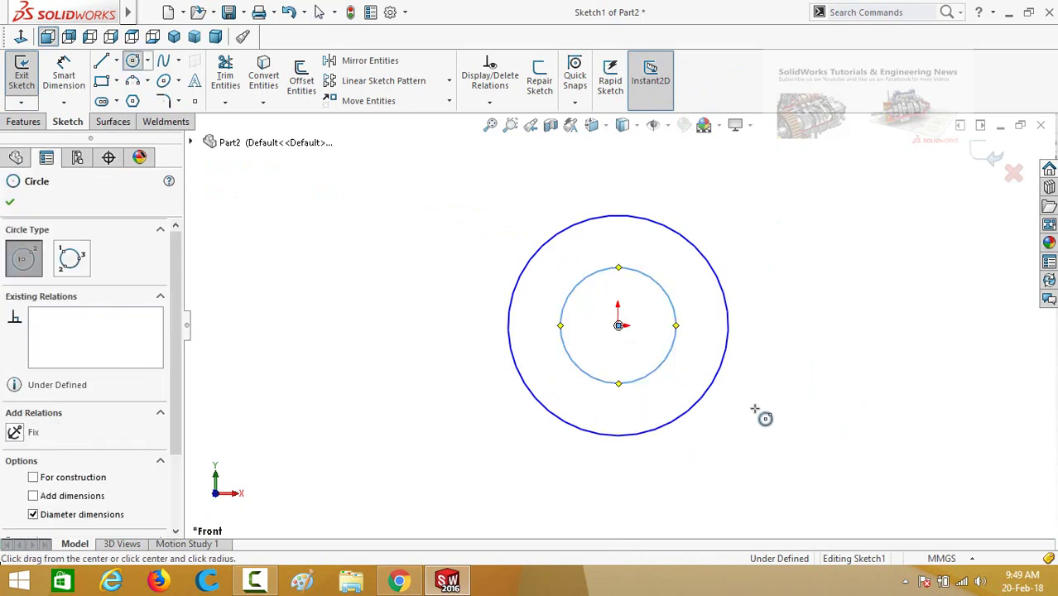
pyautogui.press('Escape')
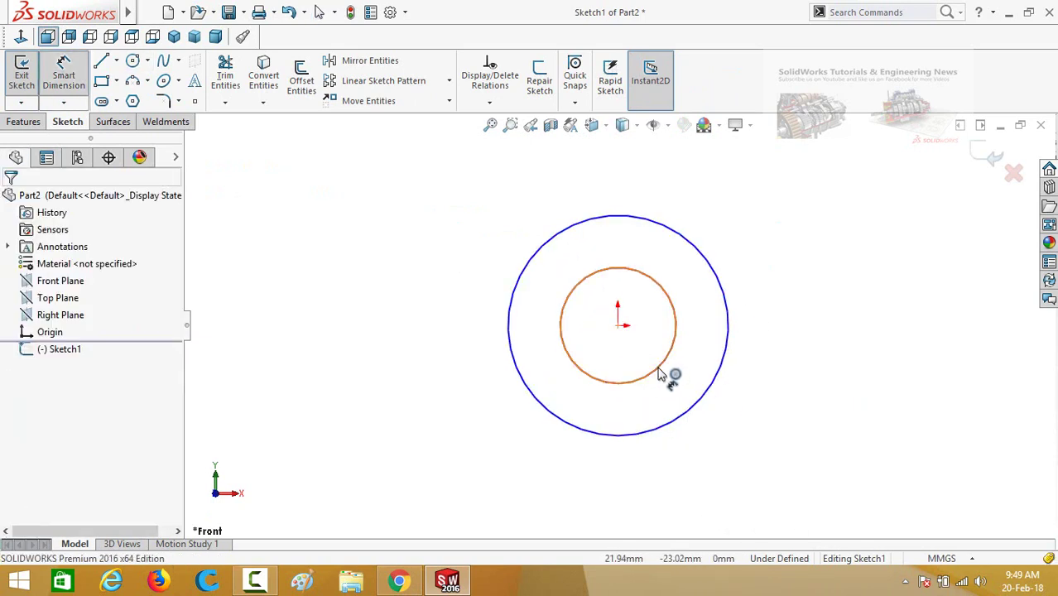
# Step: Dimension the inner circle's diameter as 30 mm and the outer circle's as 60 mm
pyautogui.click(659, 372)
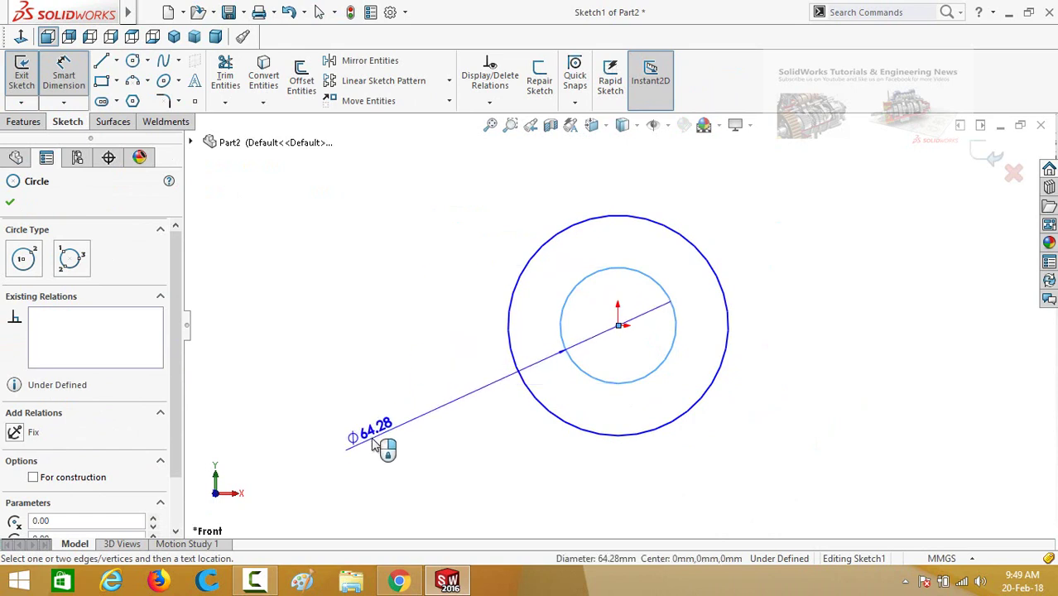
pyautogui.click(373, 445)
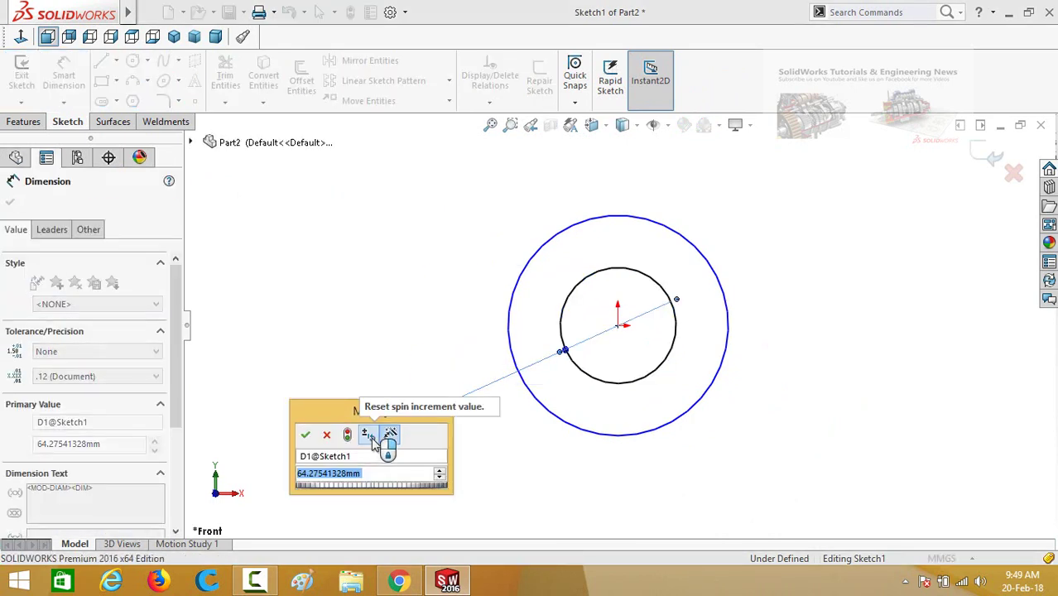
pyautogui.write('30')
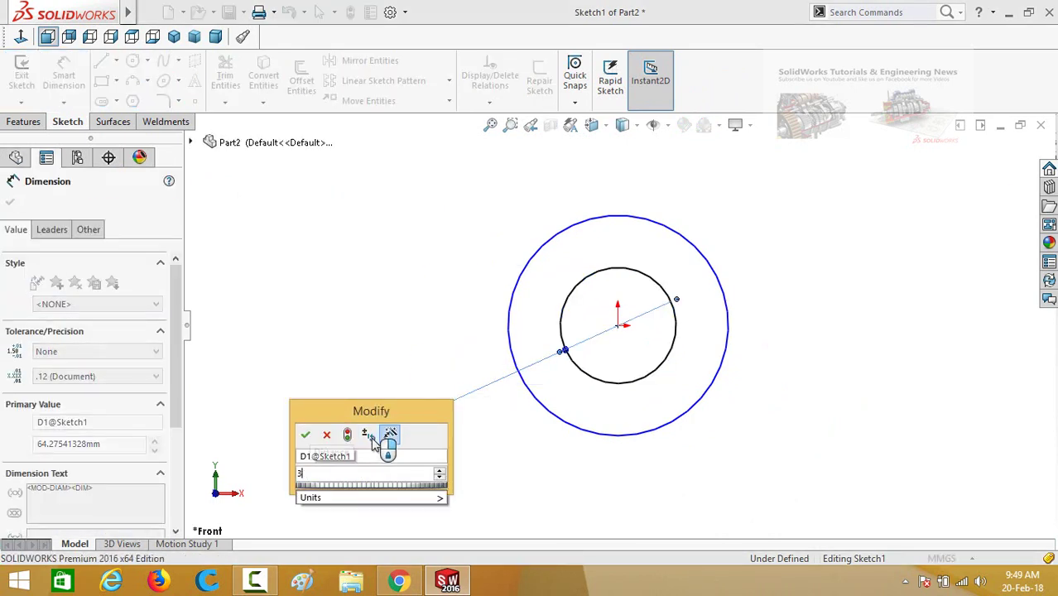
pyautogui.press('Return')
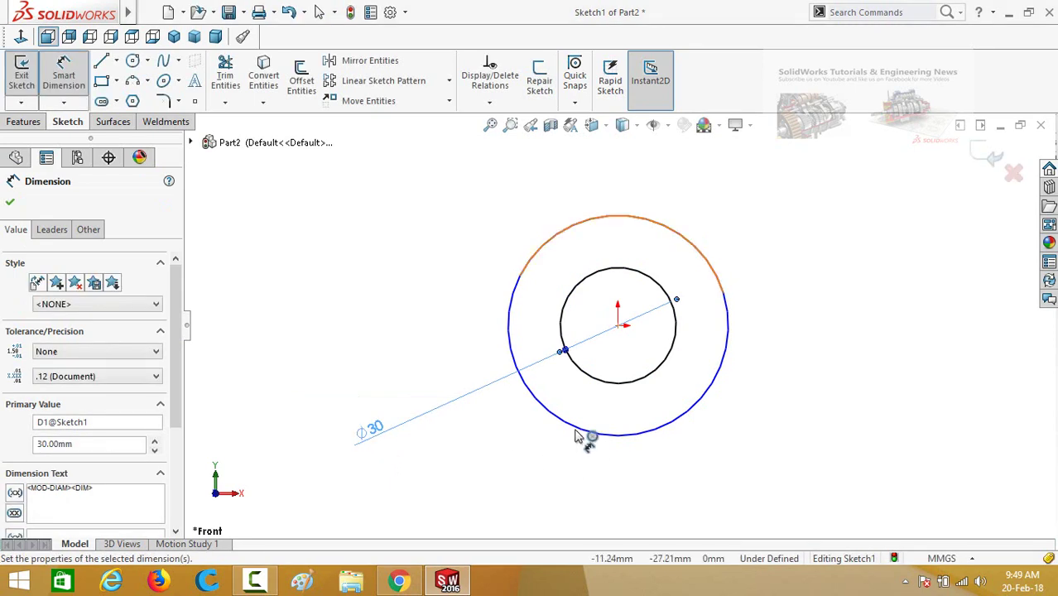
pyautogui.click(584, 430)
pyautogui.click(893, 439)
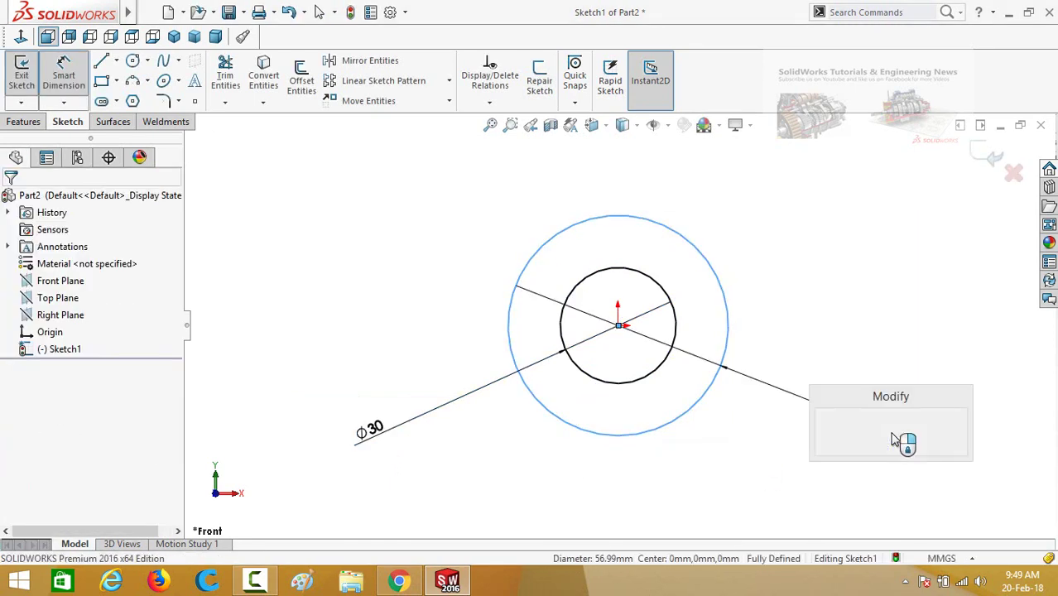
pyautogui.write('60')
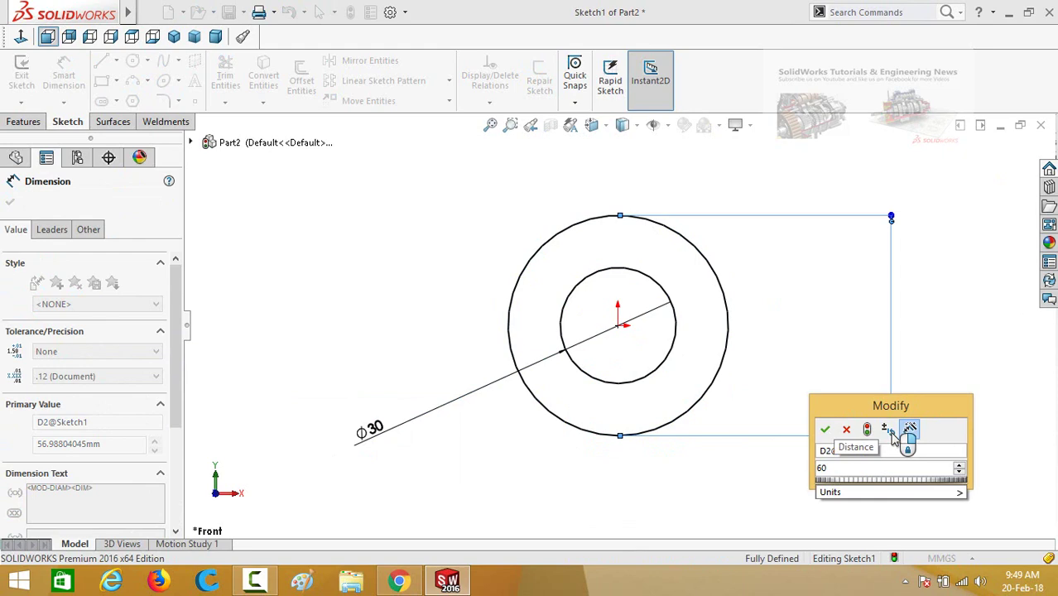
pyautogui.press('Return')
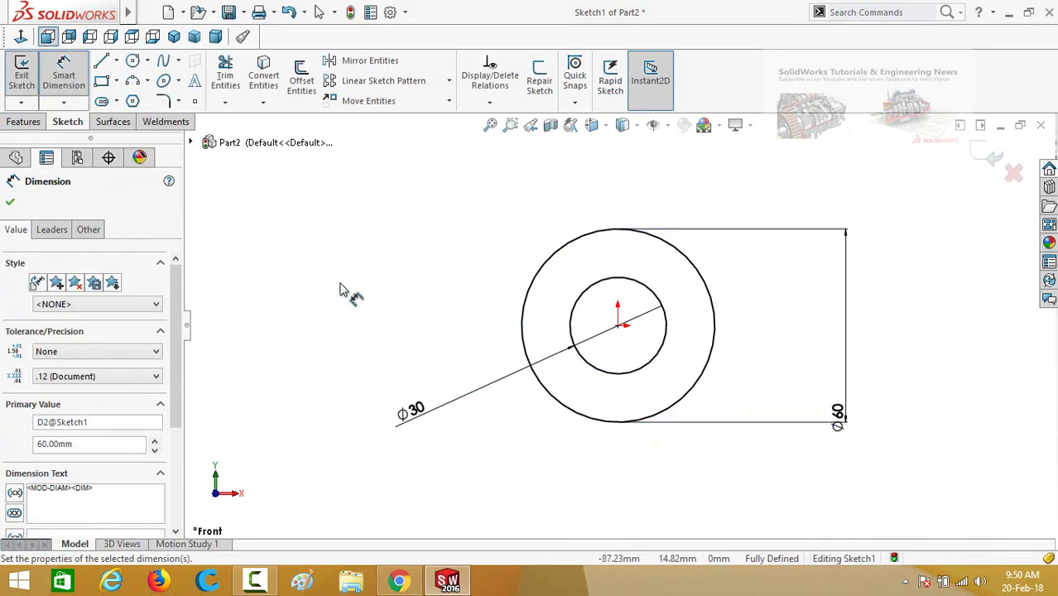
# Step: Extrude the ring profile 60 mm as a Blind boss from the sketch plane
pyautogui.click(31, 125)
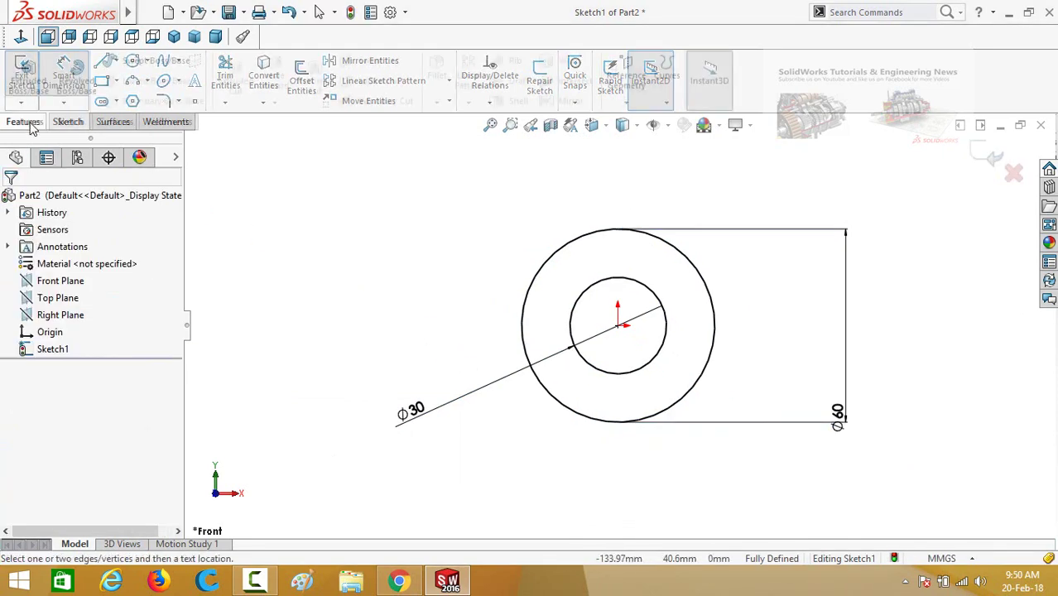
pyautogui.click(28, 79)
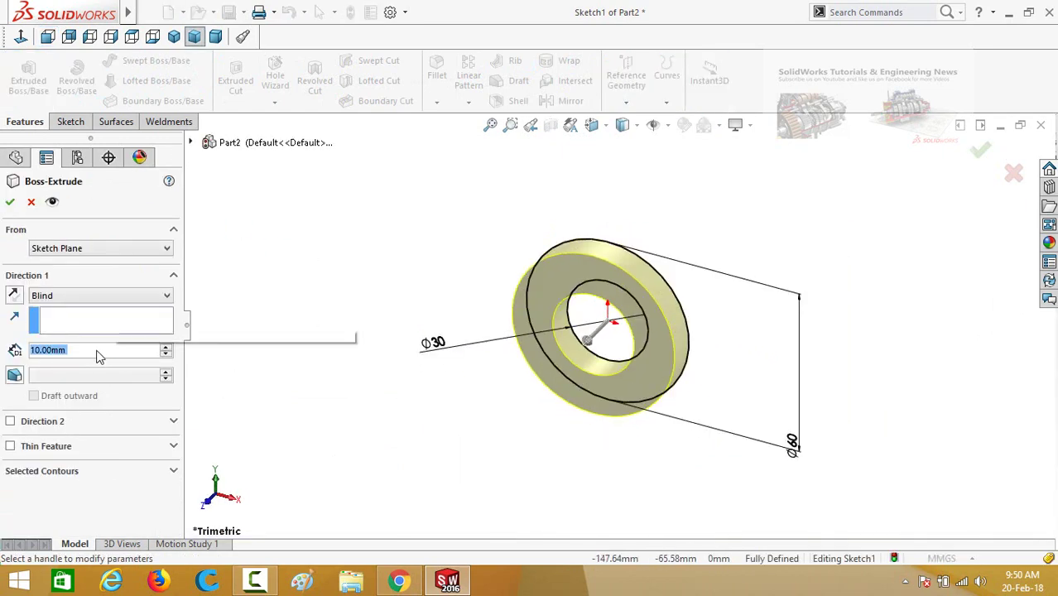
pyautogui.write('60')
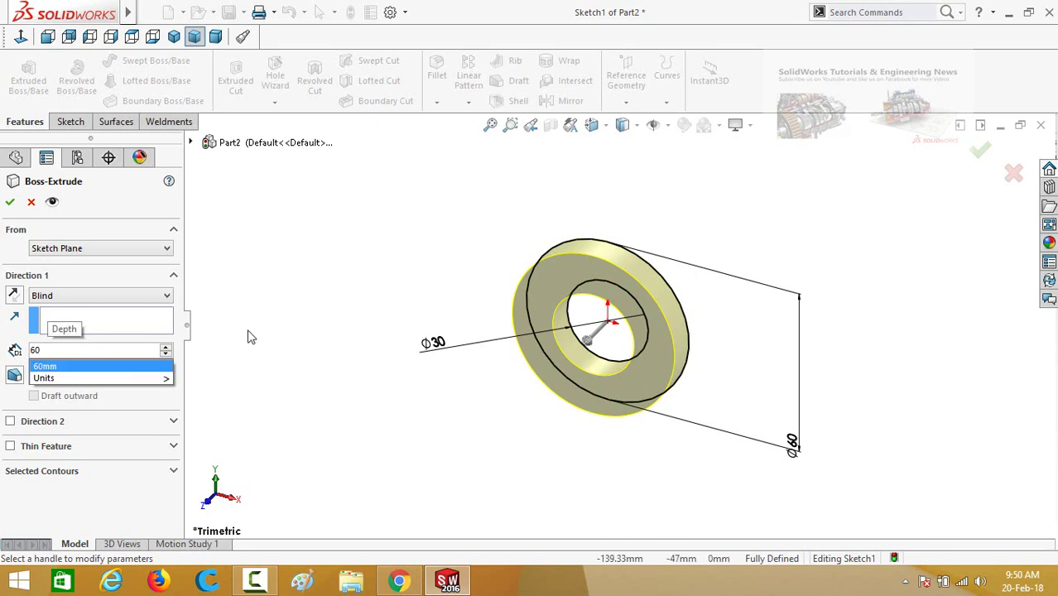
pyautogui.press('Return')
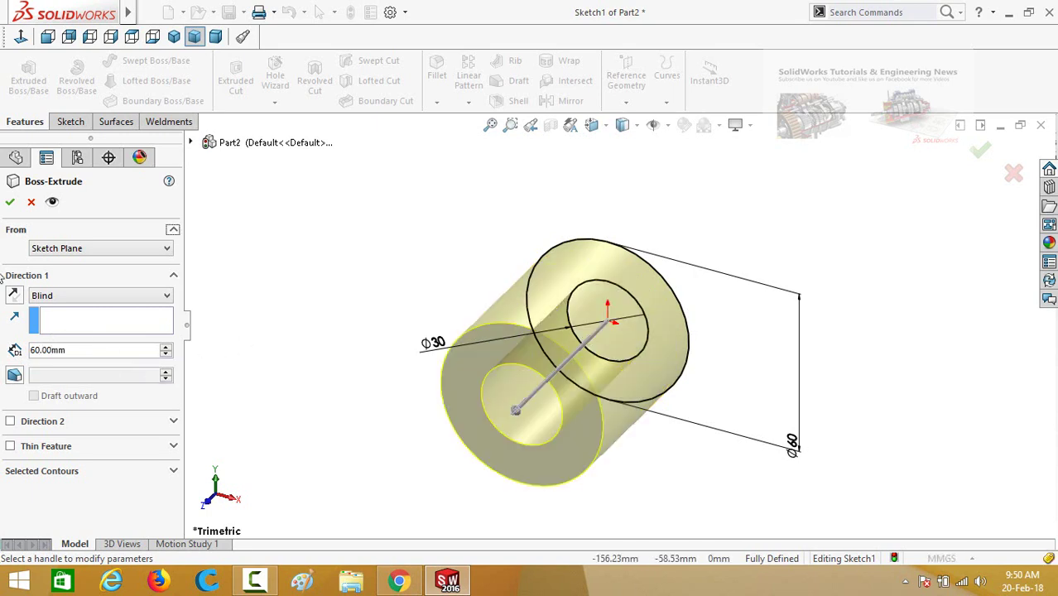
pyautogui.click(10, 204)
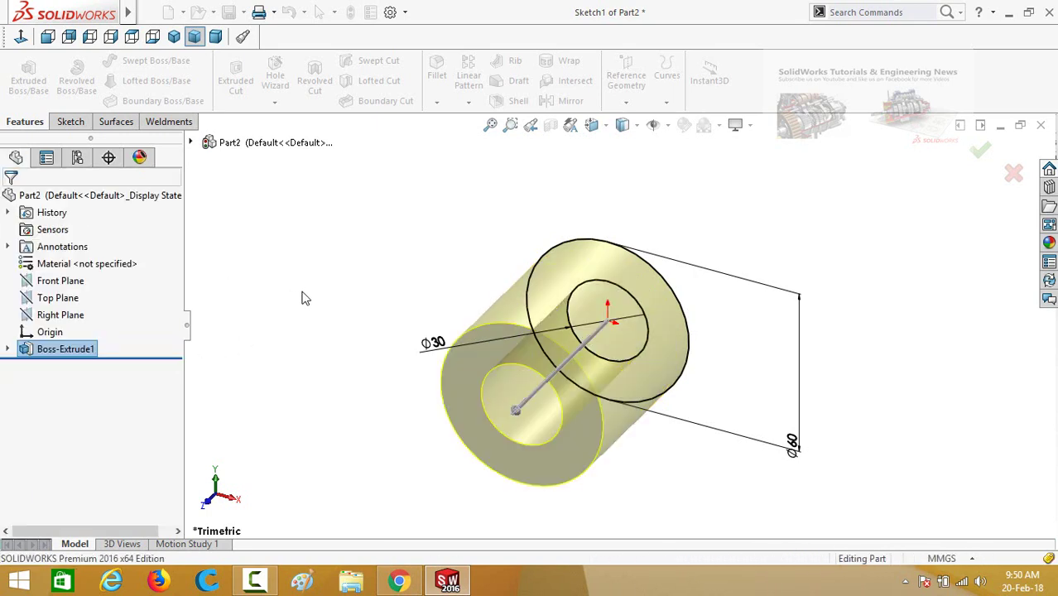
# Step: Start a sketch on the hollow cylinder's front ring face and view it straight on
pyautogui.moveTo(370, 401); pyautogui.dragTo(390, 318, button='middle')
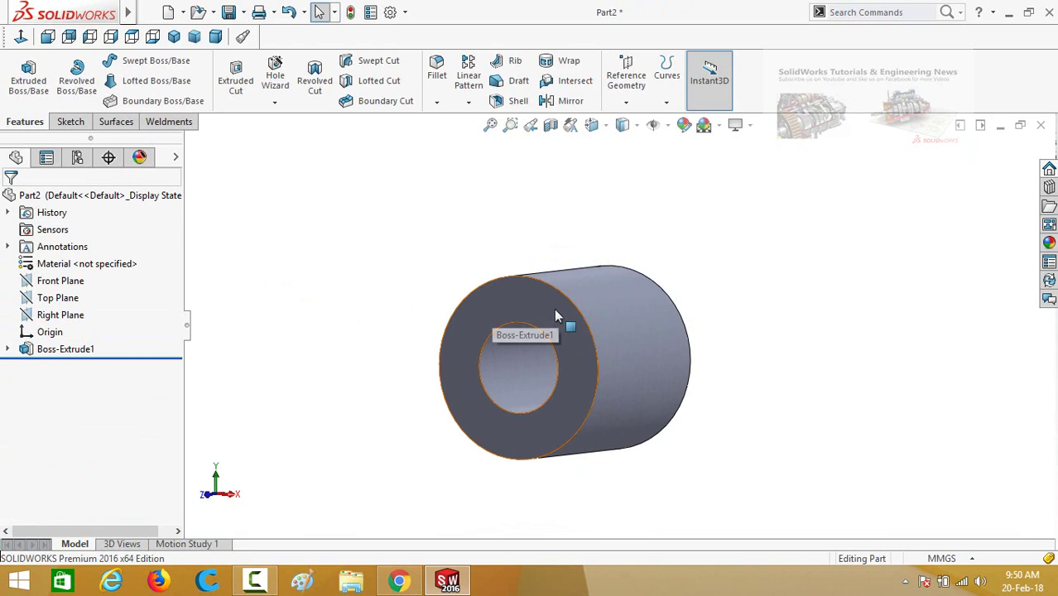
pyautogui.click(510, 300)
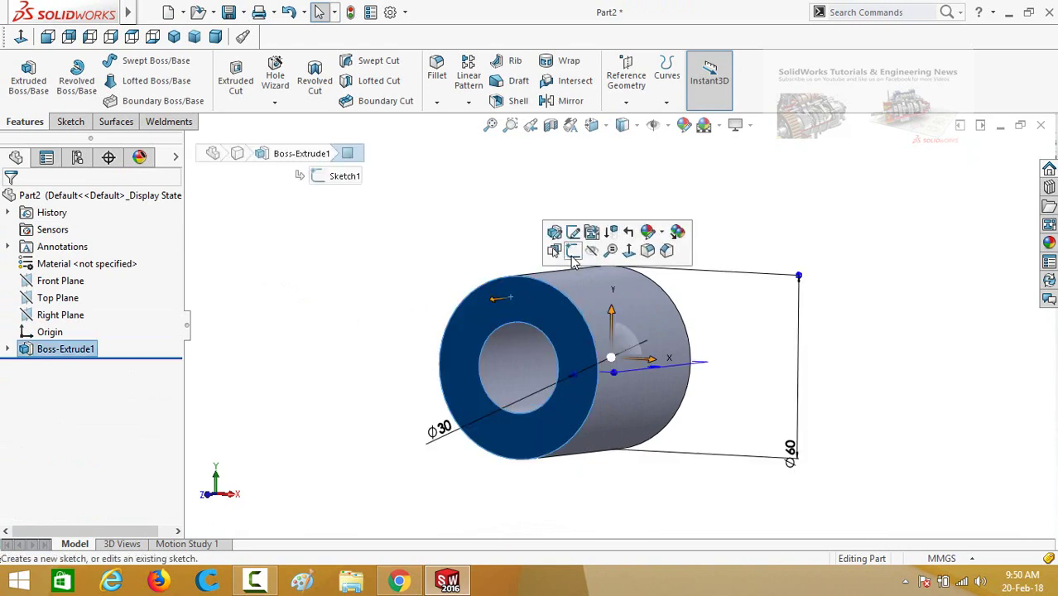
pyautogui.click(572, 251)
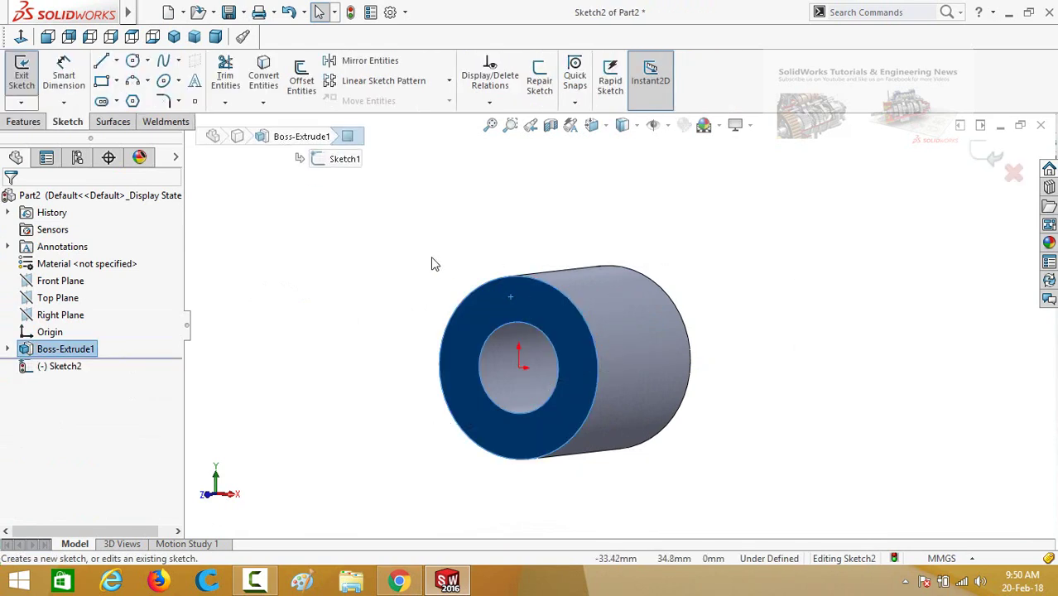
pyautogui.click(20, 37)
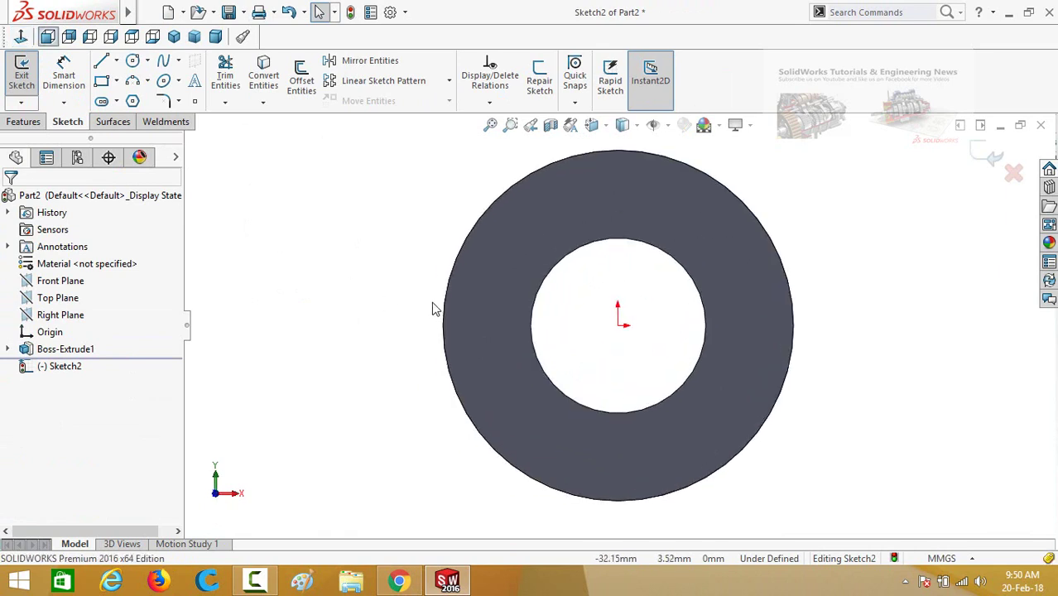
pyautogui.scroll(-1, 509, 234)
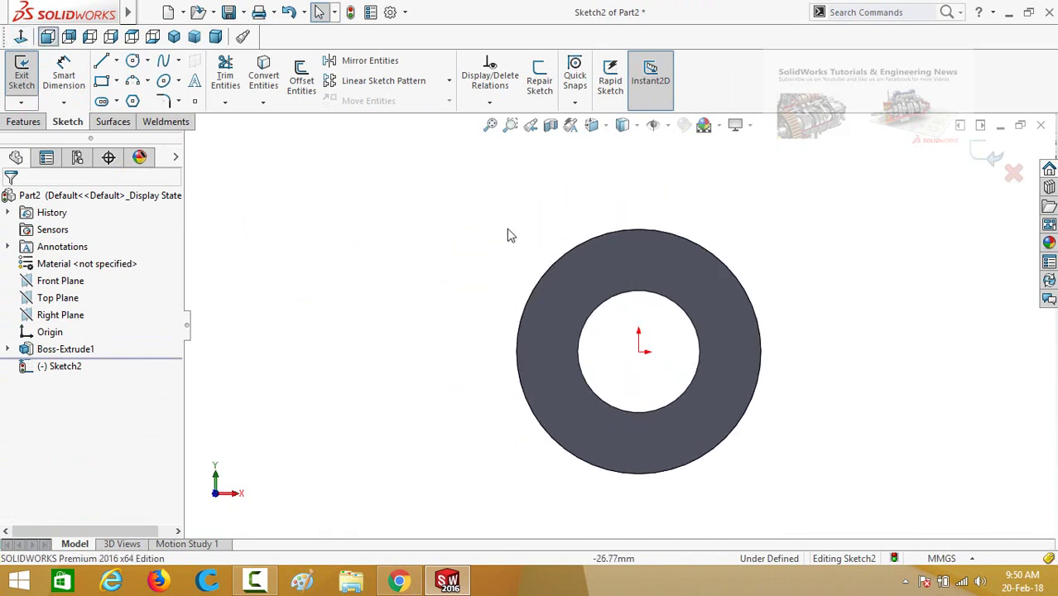
# Step: Sketch a narrow upright rectangle about 5.8 mm wide, straddling the ring's outer edge above the origin
pyautogui.click(101, 80)
pyautogui.scroll(-2, 631, 219)
pyautogui.click(627, 229)
pyautogui.click(661, 284)
# Step: Dimension the rectangle's width as 2 mm
pyautogui.moveTo(390, 288); pyautogui.dragTo(379, 207, button='right')
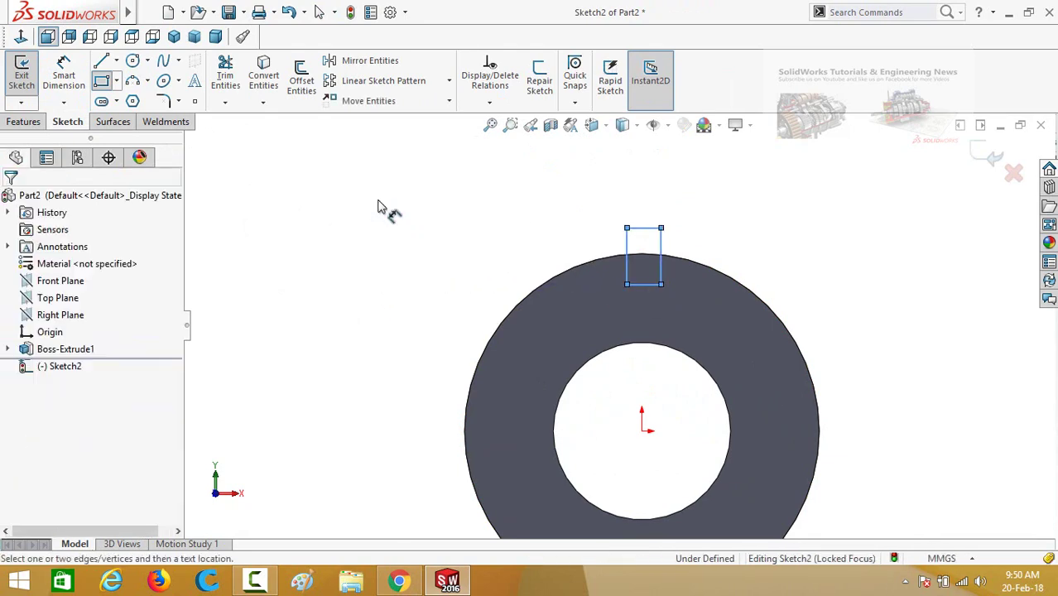
pyautogui.click(638, 229)
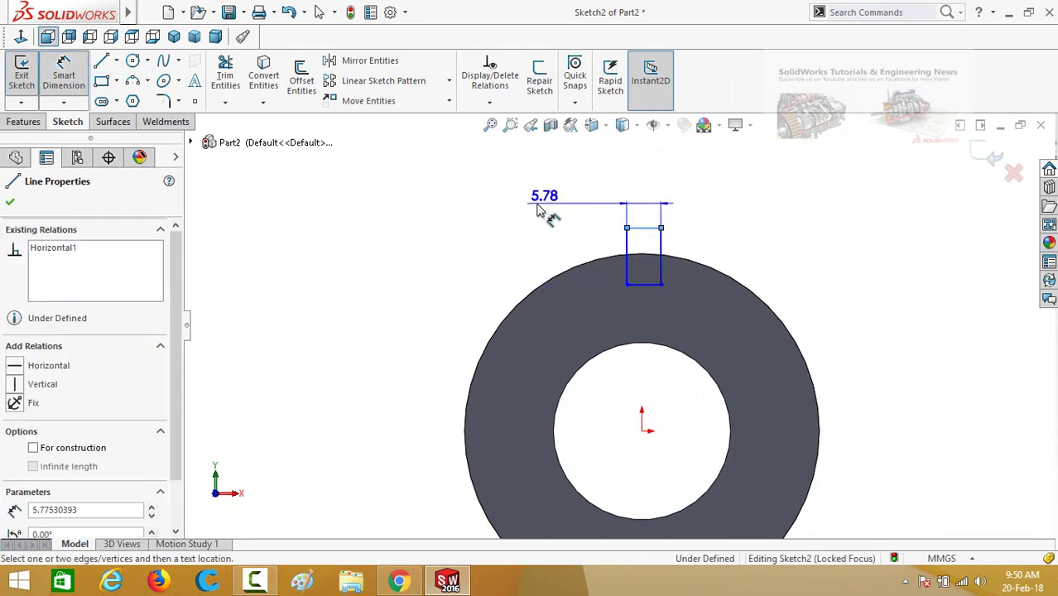
pyautogui.click(538, 212)
pyautogui.write('2')
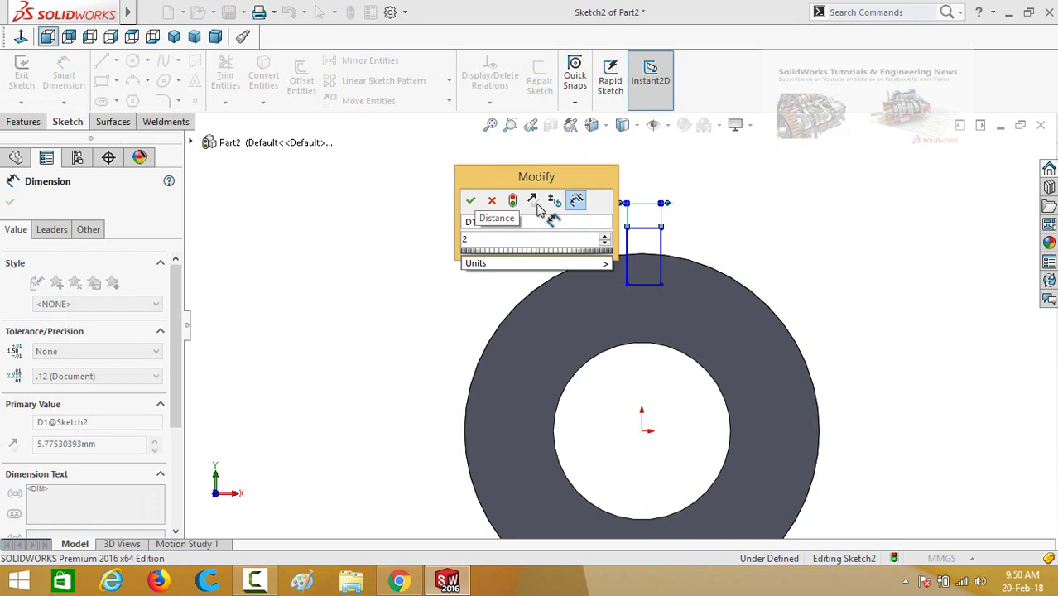
pyautogui.press('Return')
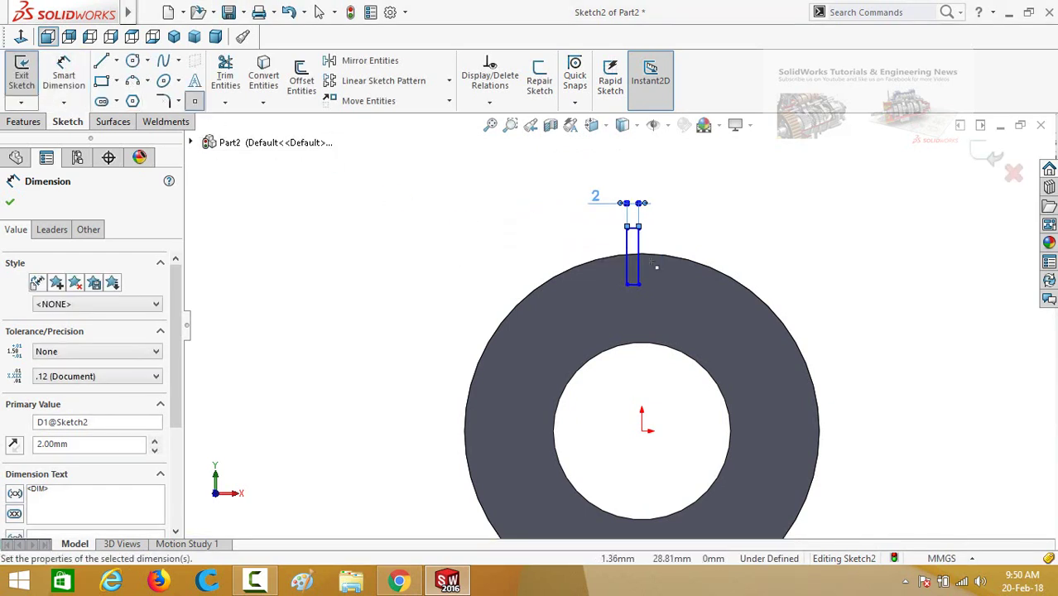
pyautogui.scroll(-3, 646, 267)
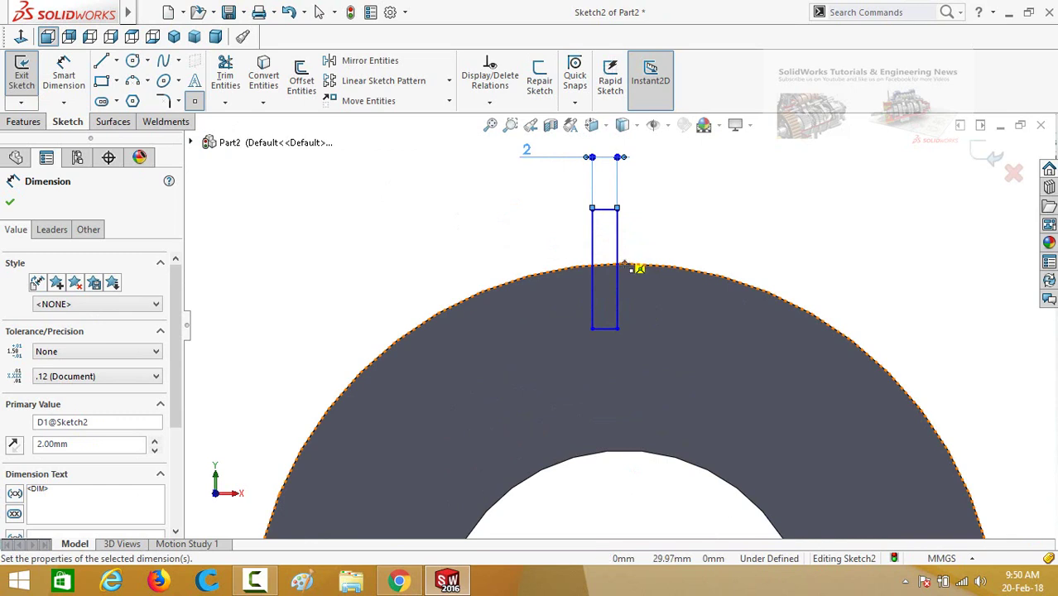
# Step: Place a sketch point at the top of the ring's outer edge and dimension the rectangle's bottom line 2 mm below it
pyautogui.click(626, 266)
pyautogui.scroll(2, 383, 268)
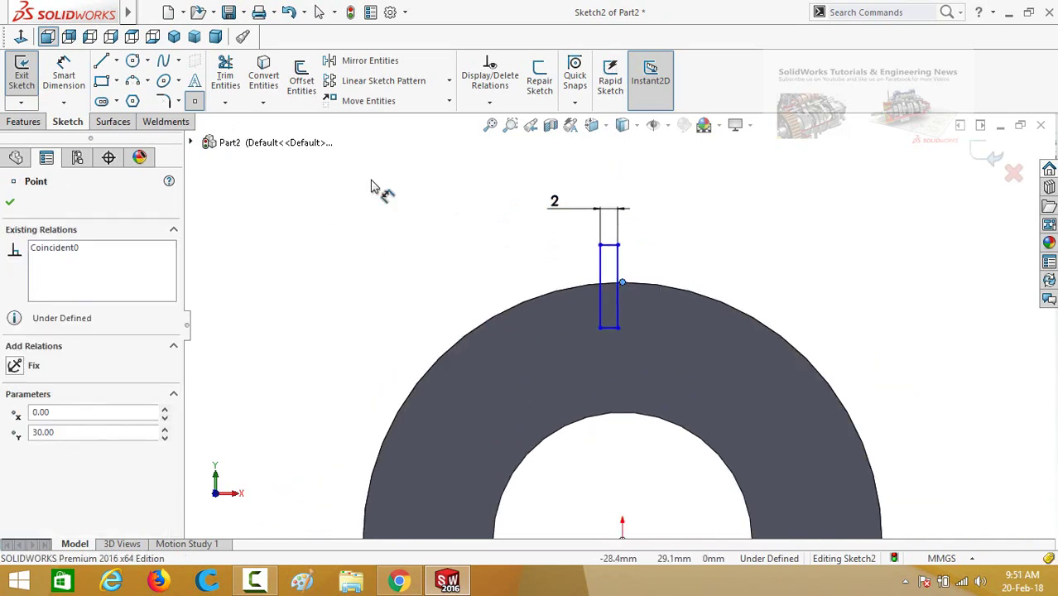
pyautogui.press('Return')
pyautogui.scroll(-2, 642, 289)
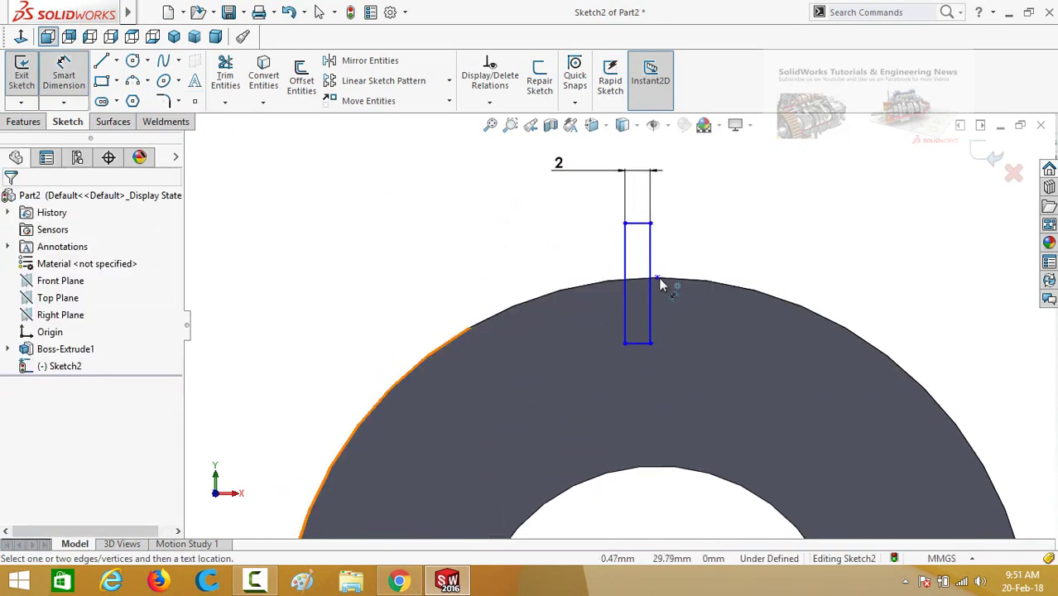
pyautogui.click(658, 279)
pyautogui.click(636, 342)
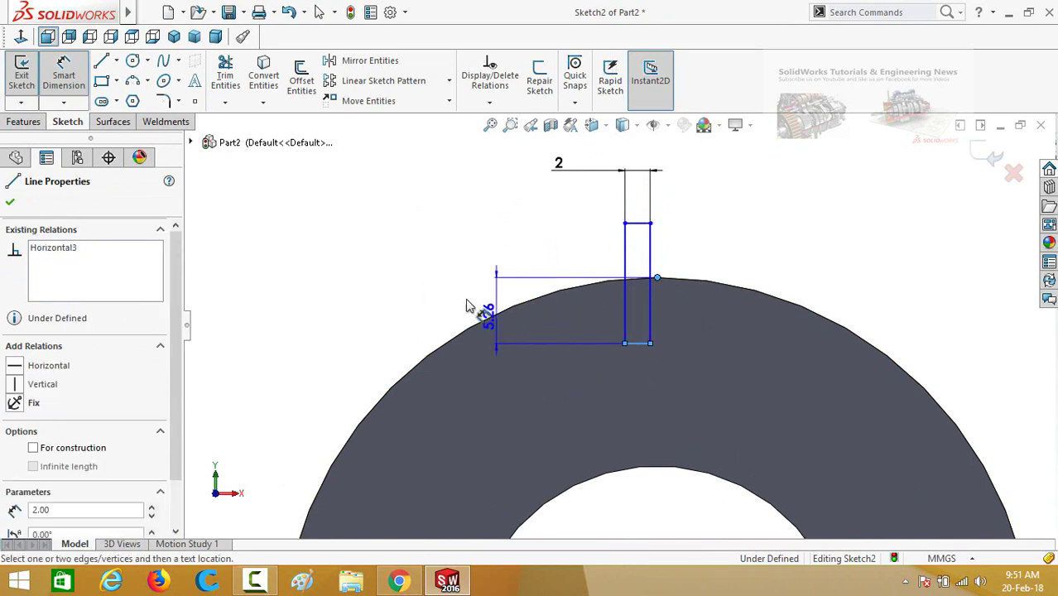
pyautogui.click(445, 257)
pyautogui.write('2')
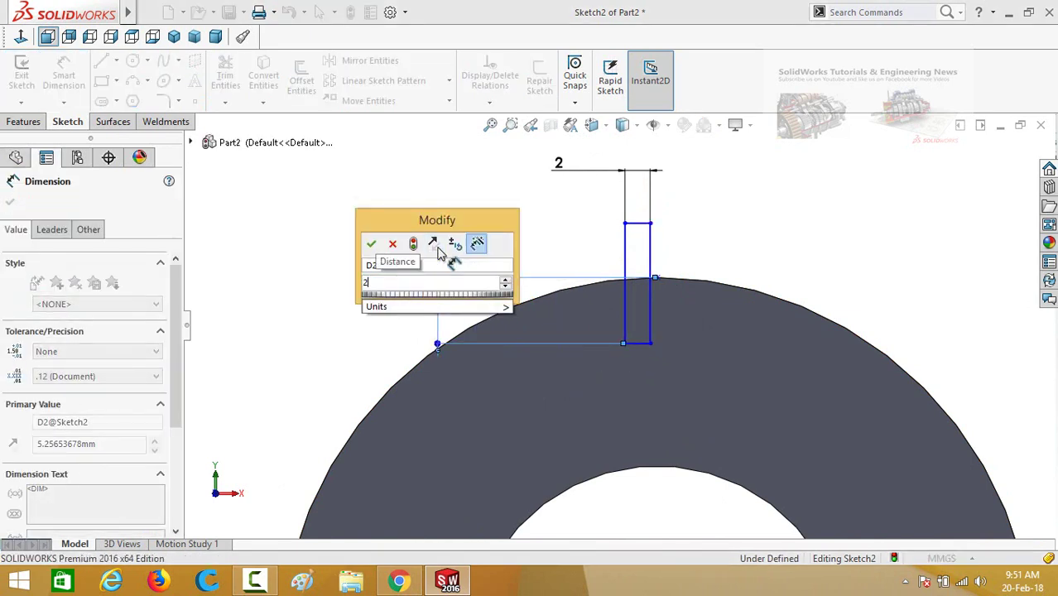
pyautogui.press('Return')
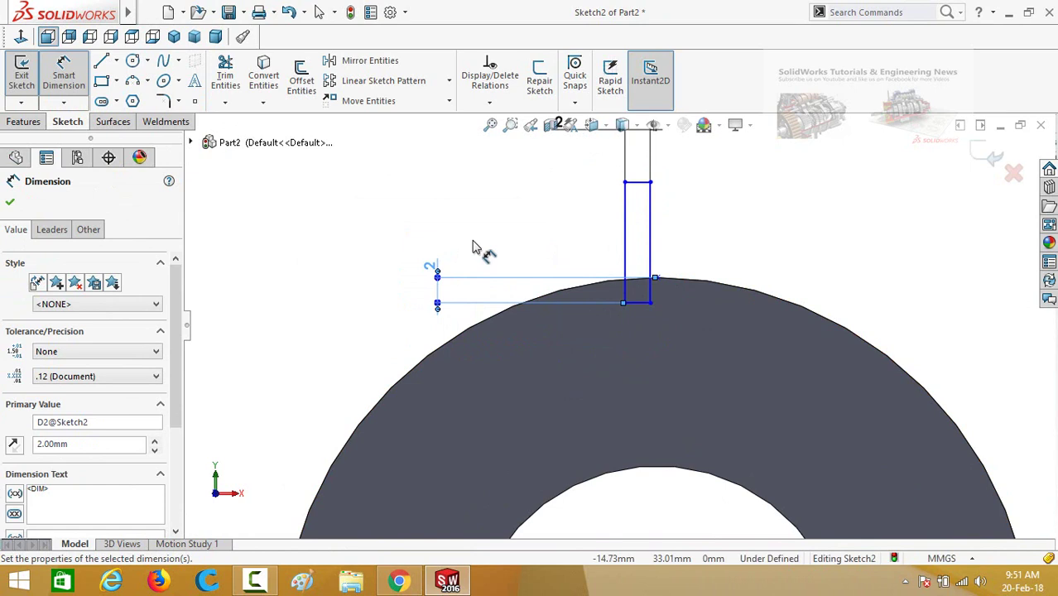
pyautogui.press('Escape')
pyautogui.press('Escape')
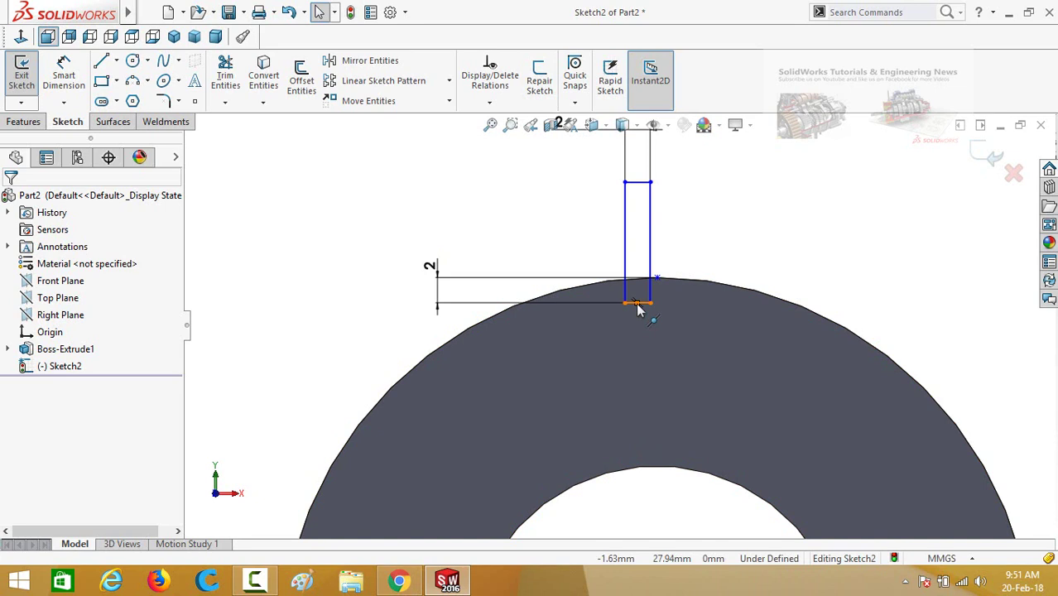
# Step: Centre the rectangle above the origin by adding a Vertical relation between its bottom line's midpoint and the origin
pyautogui.click(638, 304)
pyautogui.scroll(2, 704, 432)
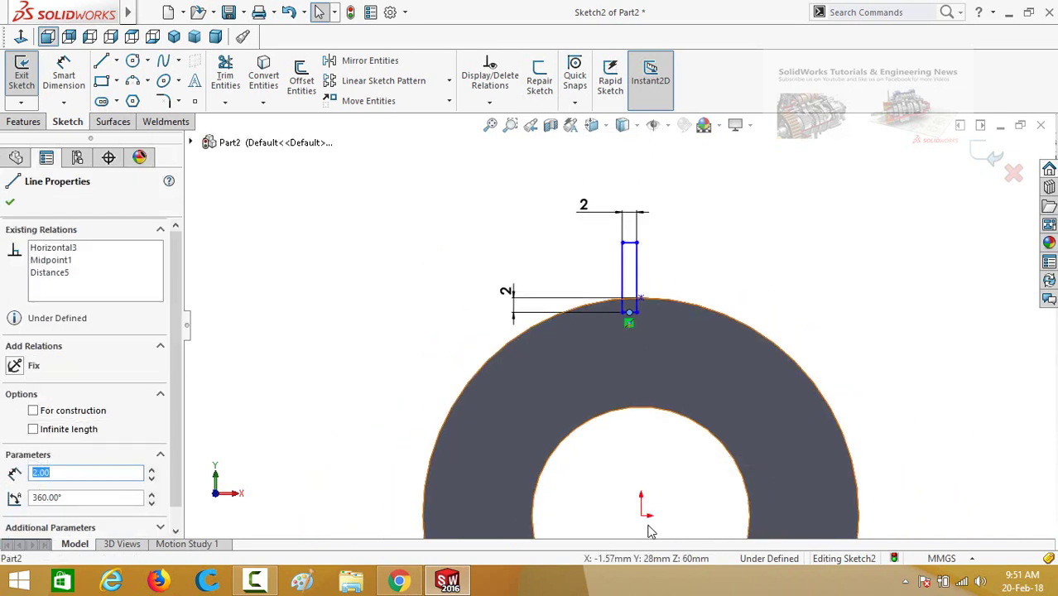
pyautogui.click(642, 516)
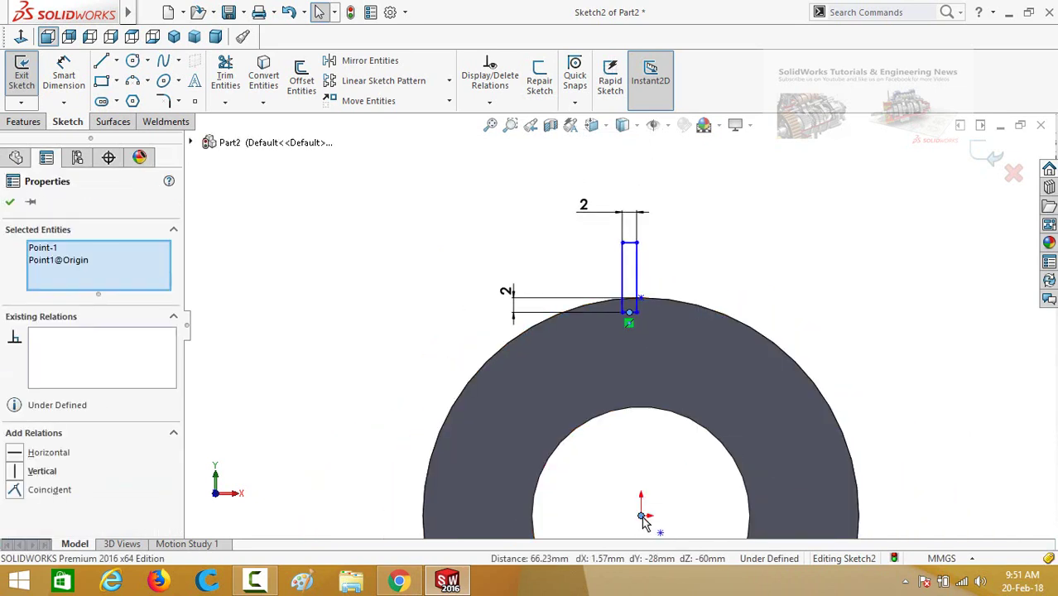
pyautogui.click(706, 451)
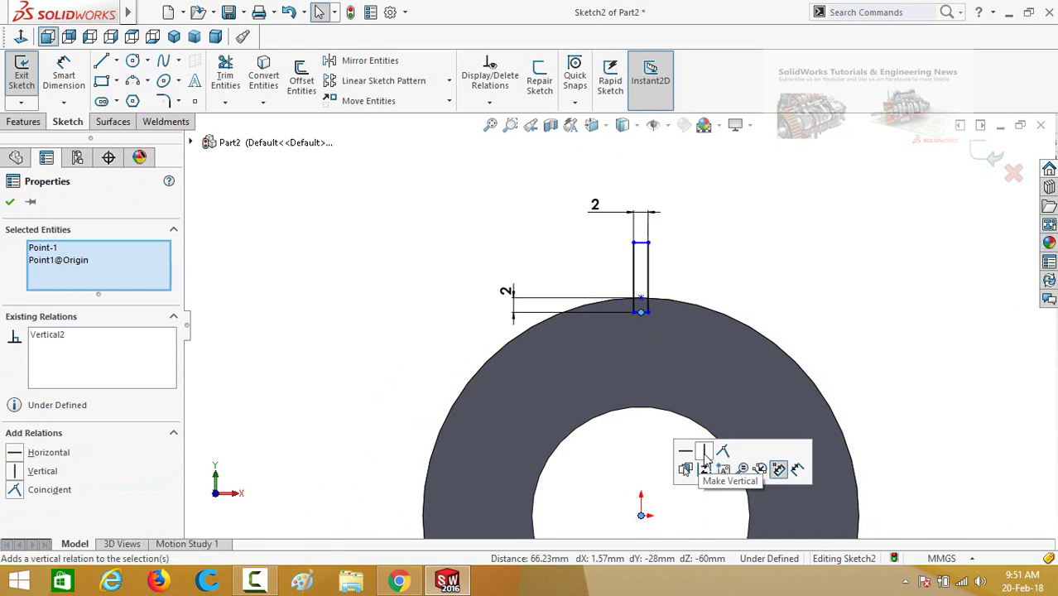
pyautogui.click(259, 271)
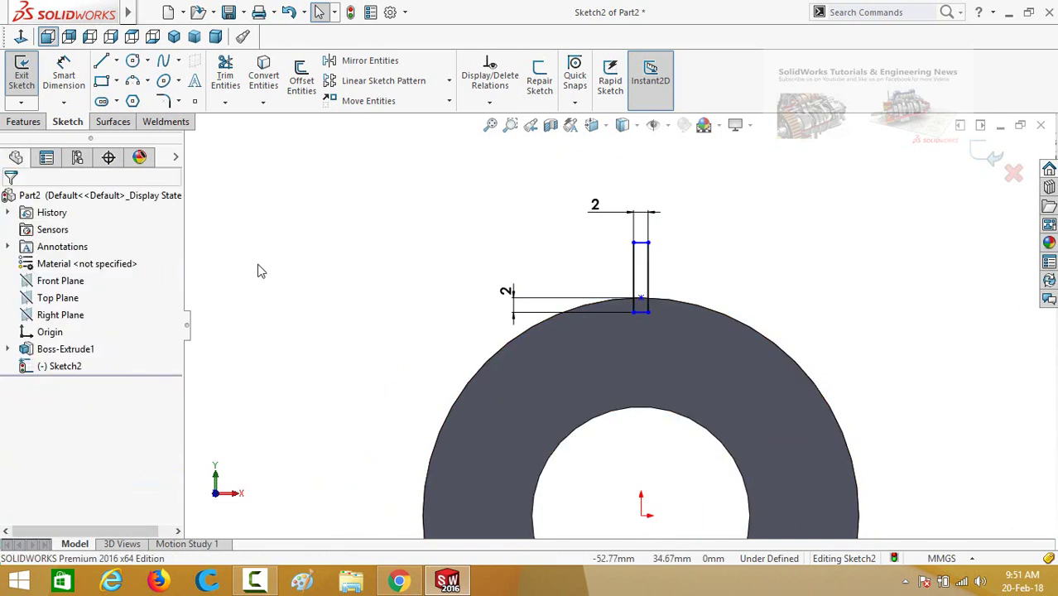
# Step: Cut the slot along the cylinder's full length with a 77 mm Blind Extruded Cut from the sketch plane
pyautogui.click(11, 124)
pyautogui.click(236, 82)
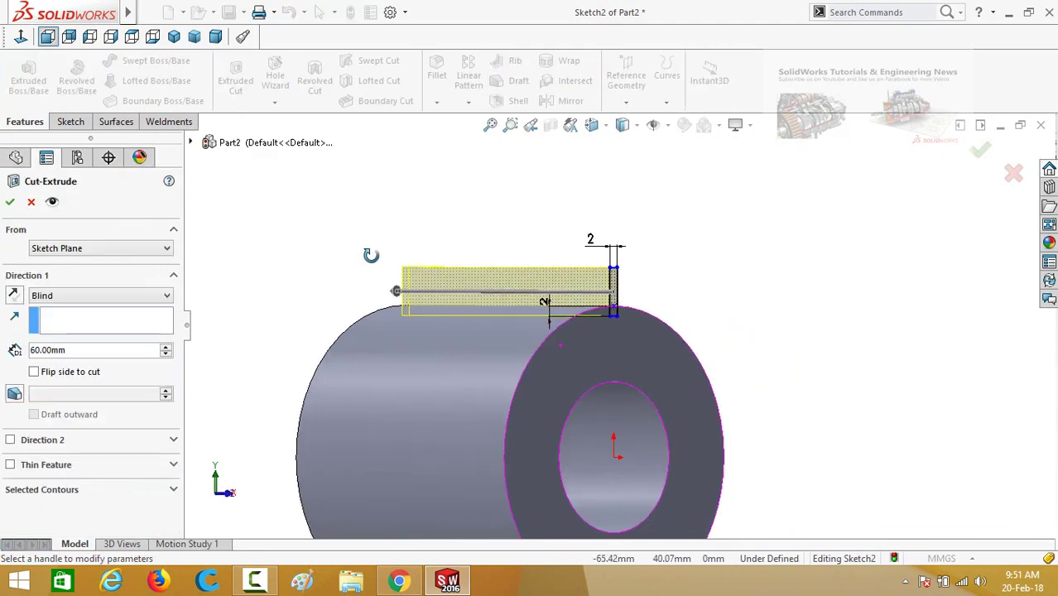
pyautogui.moveTo(366, 276); pyautogui.dragTo(305, 276)
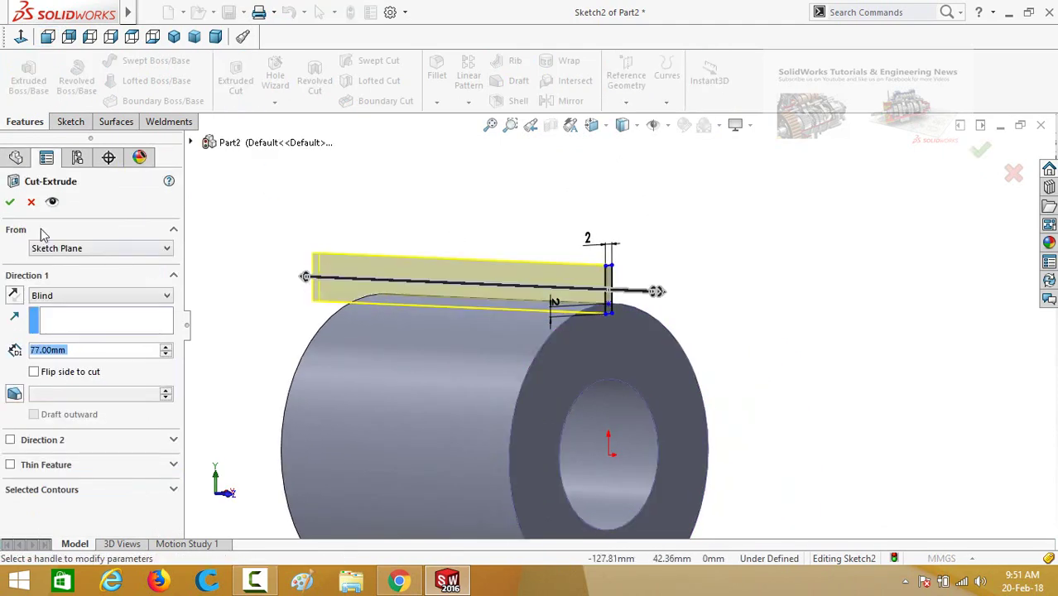
pyautogui.click(10, 203)
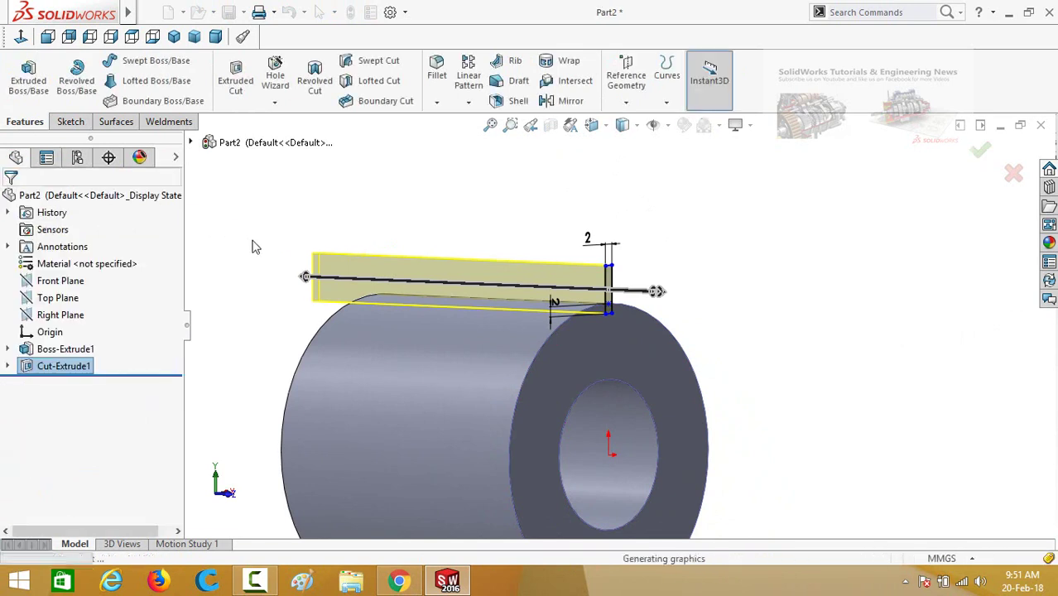
pyautogui.moveTo(326, 286); pyautogui.dragTo(299, 324, button='middle')
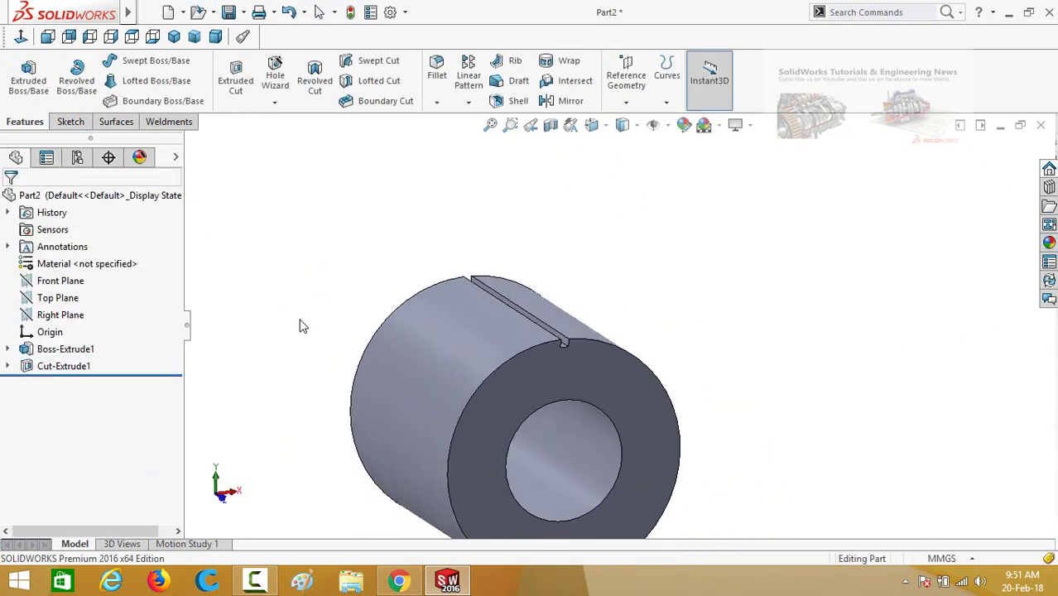
# Step: Circular-pattern the slot cut around the cylinder's rear outer edge with 50 equally spaced instances over 360 degrees
pyautogui.click(469, 104)
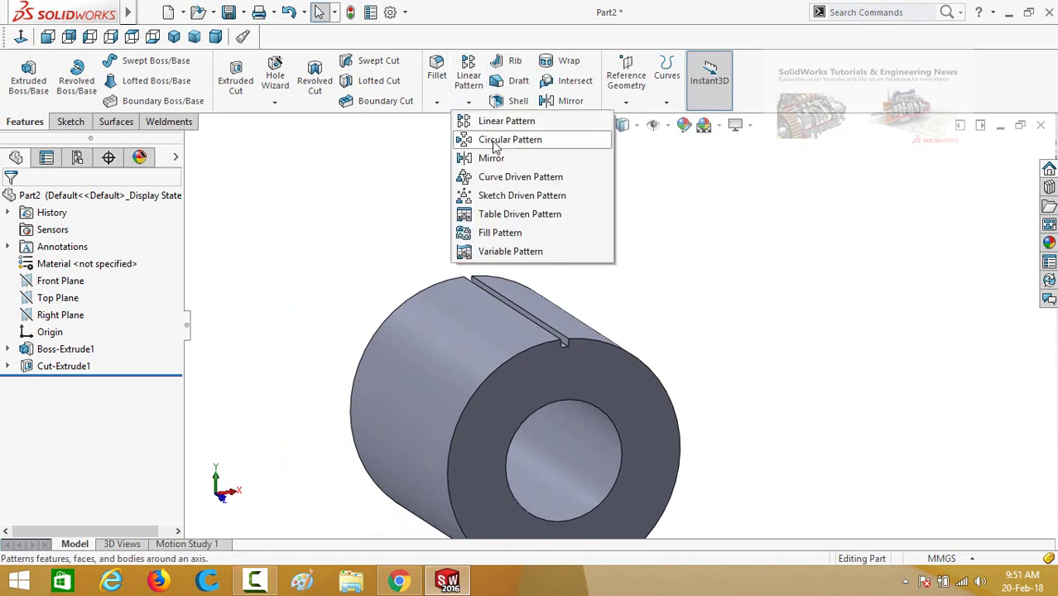
pyautogui.click(488, 140)
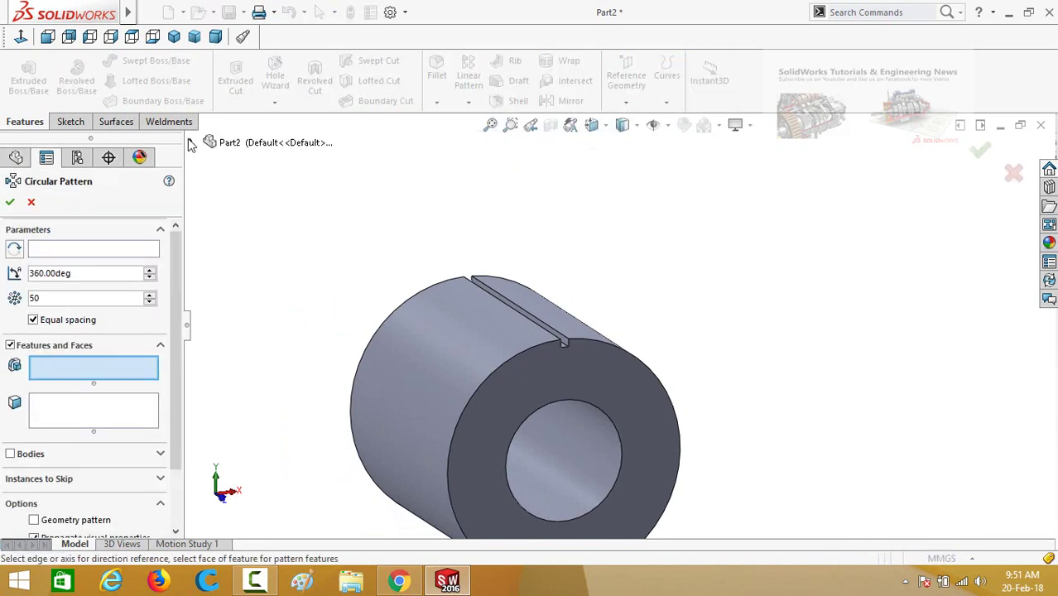
pyautogui.click(192, 143)
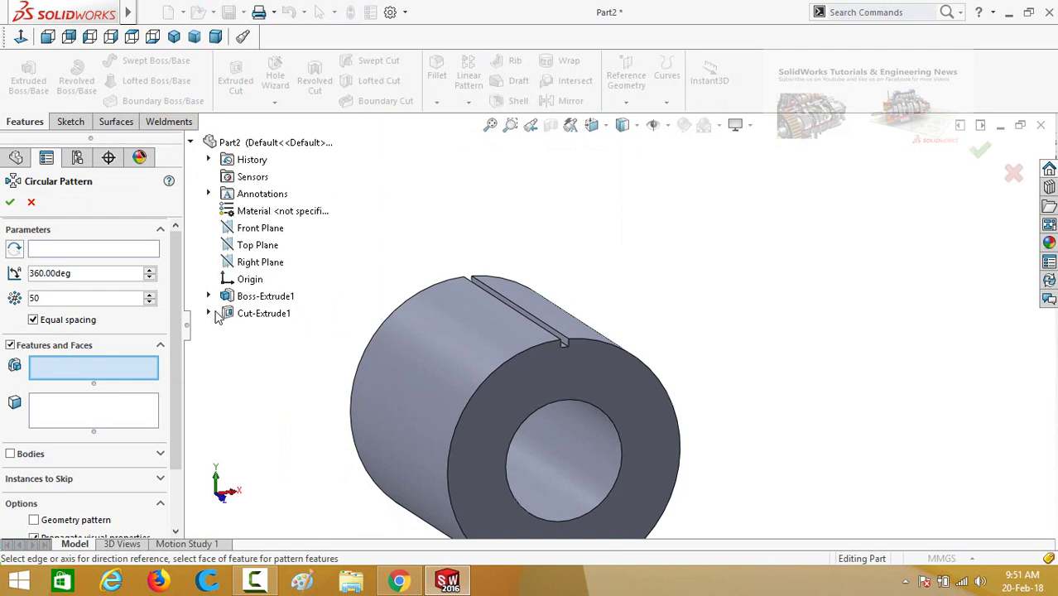
pyautogui.click(262, 313)
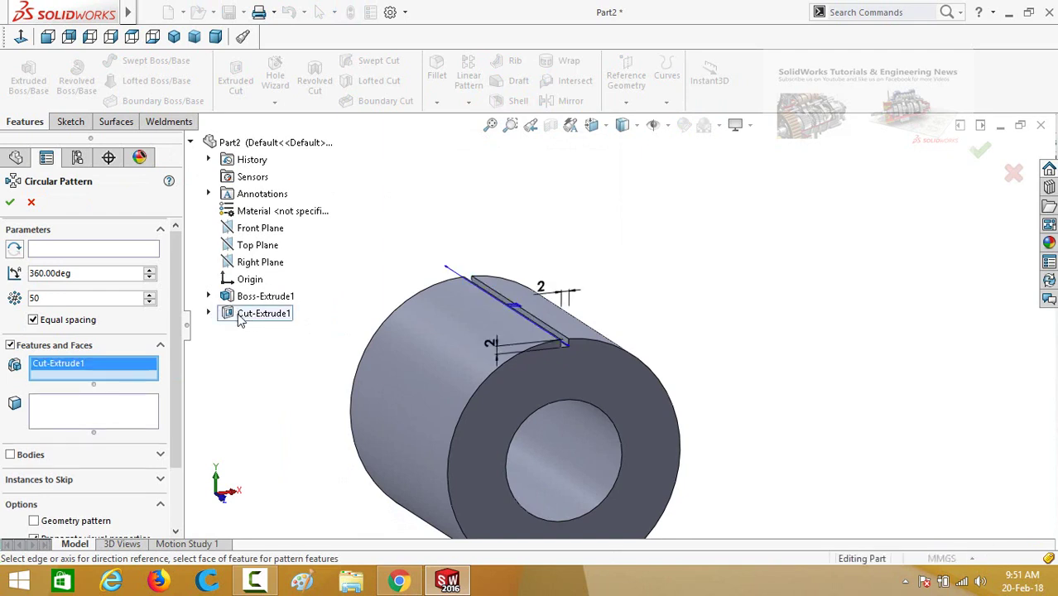
pyautogui.click(57, 254)
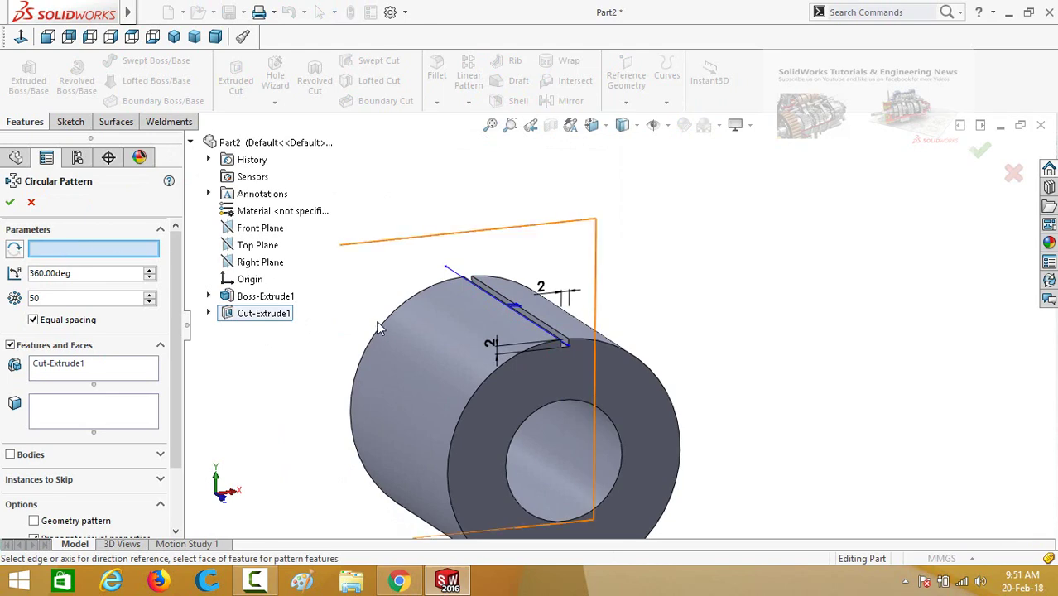
pyautogui.click(370, 342)
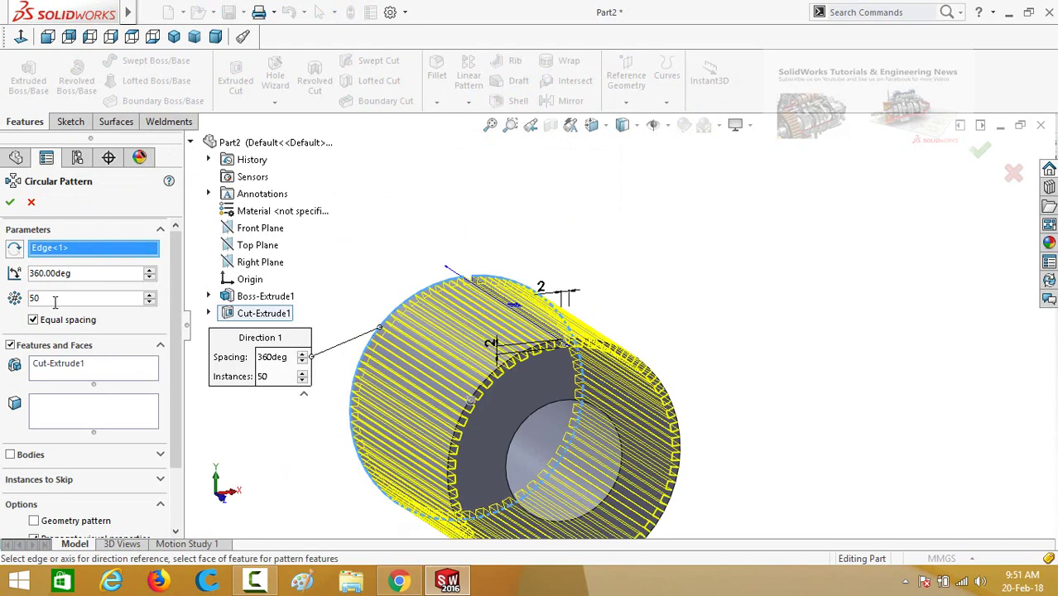
pyautogui.click(9, 202)
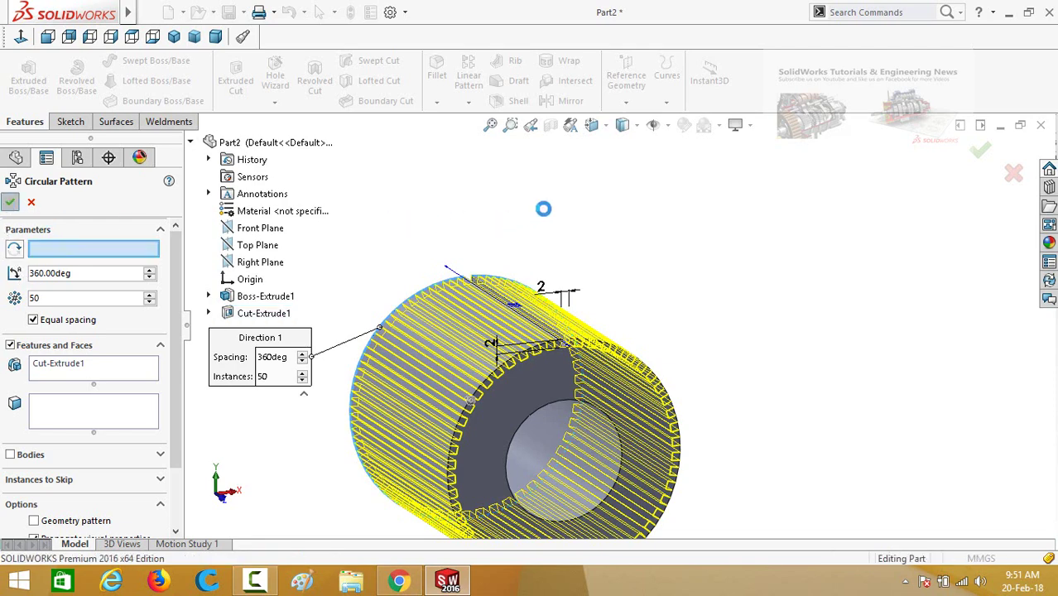
# Step: Save the slotted part as Rotor in the Electric Motor folder
pyautogui.scroll(4, 614, 212)
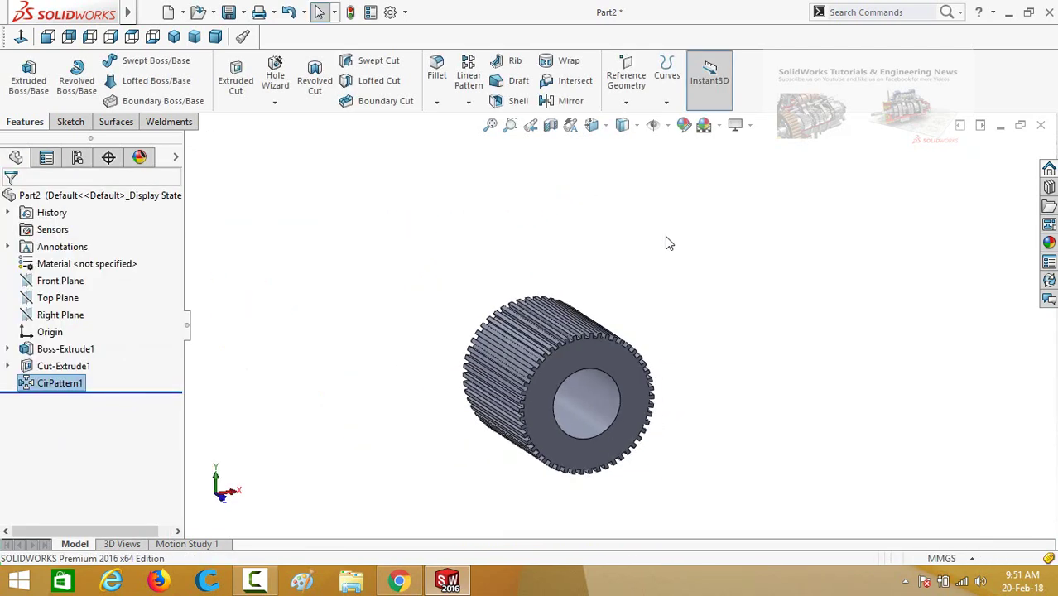
pyautogui.moveTo(418, 413); pyautogui.dragTo(409, 388, button='middle')
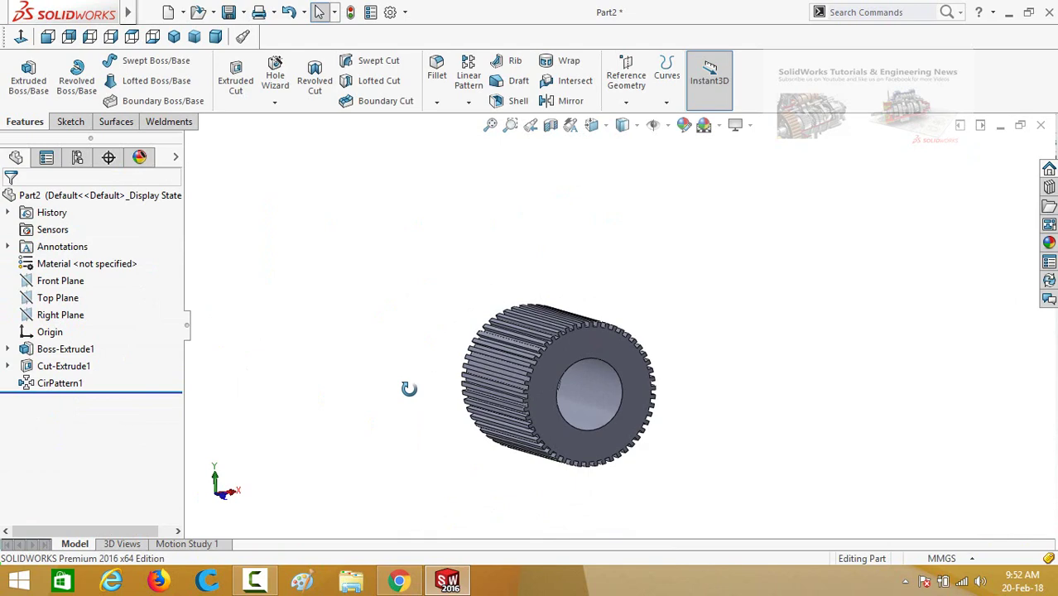
pyautogui.hotkey('ctrl', 's')
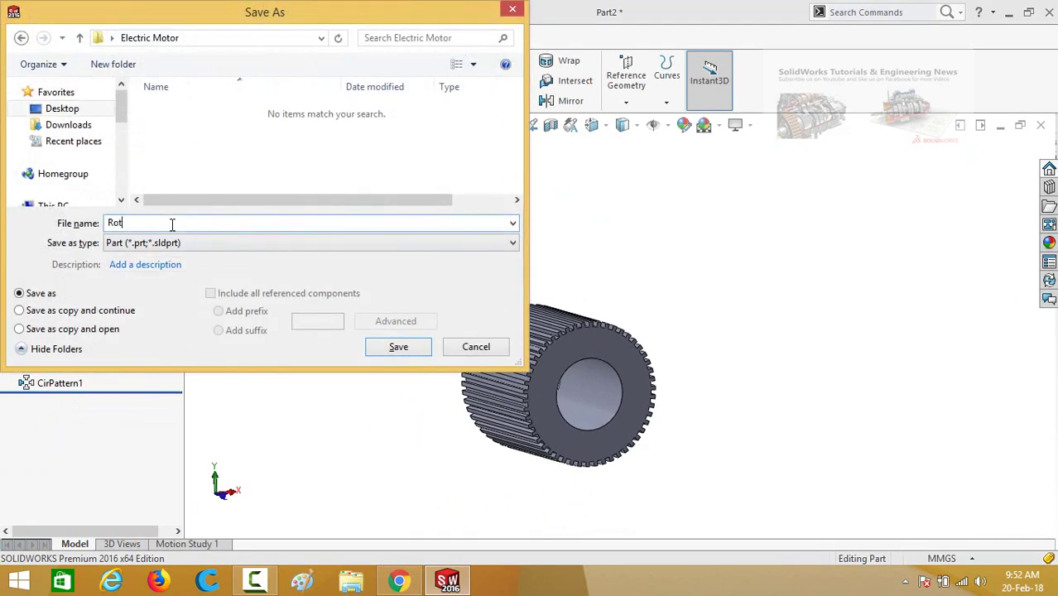
pyautogui.click(397, 347)
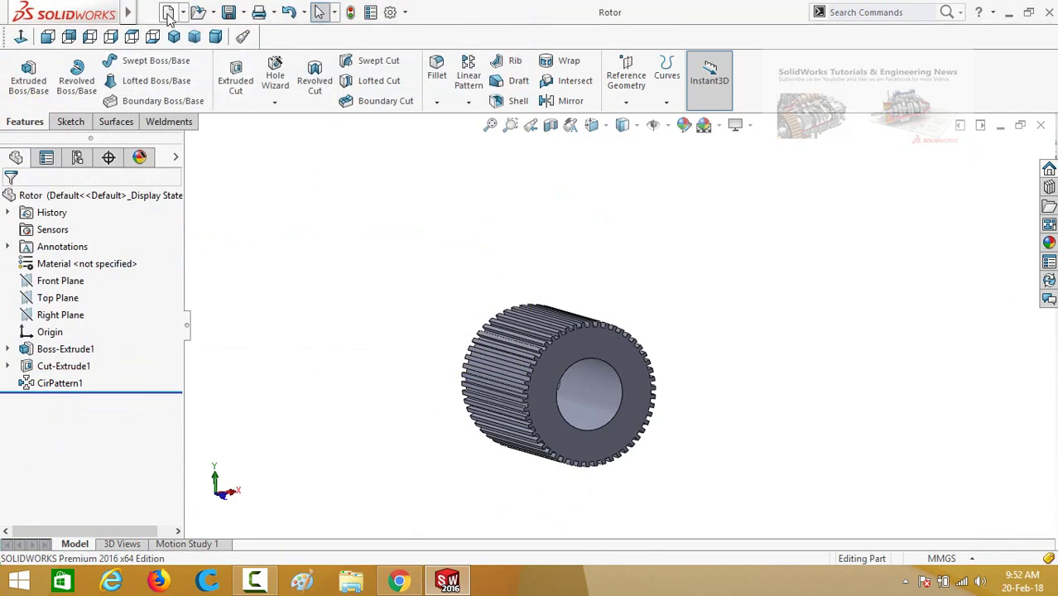
# Step: Create a new part and start a sketch on its Front Plane
pyautogui.click(168, 13)
pyautogui.doubleClick(325, 213)
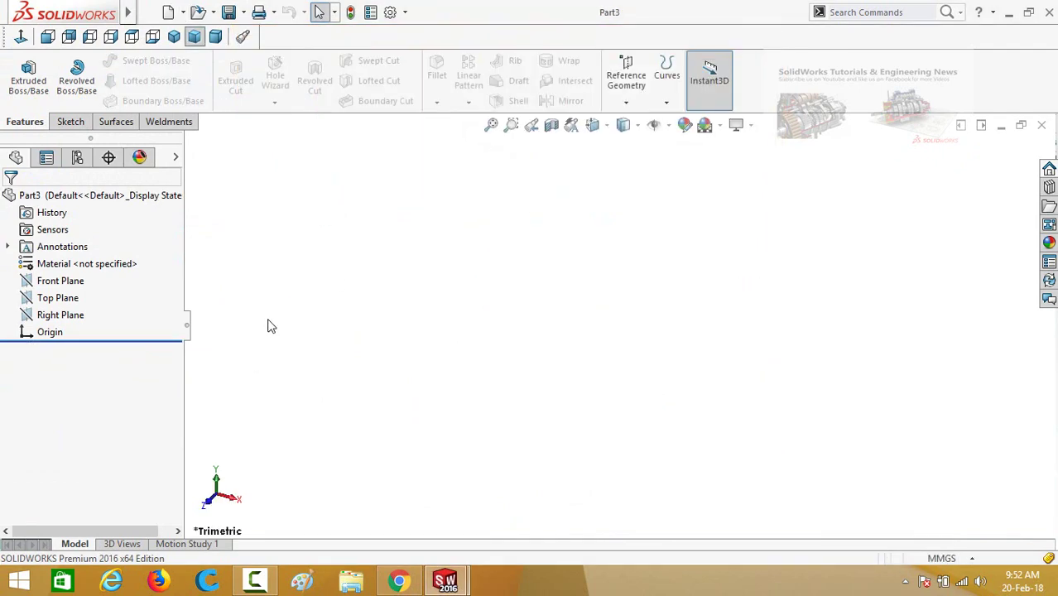
pyautogui.click(72, 284)
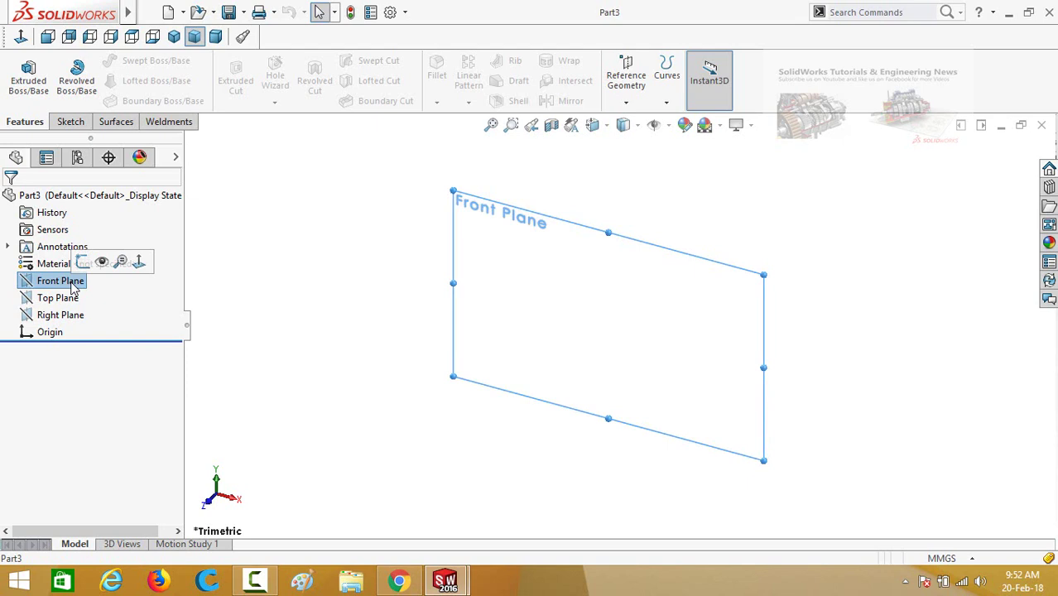
pyautogui.click(84, 263)
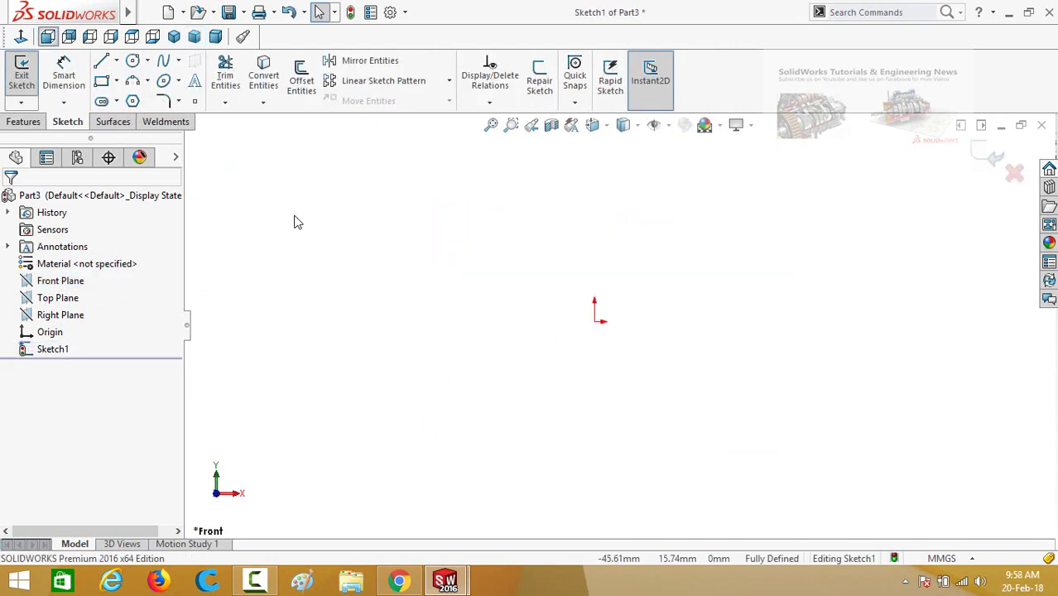
# Step: Sketch a horizontal base line about 72 mm long, running left from the origin
pyautogui.click(100, 65)
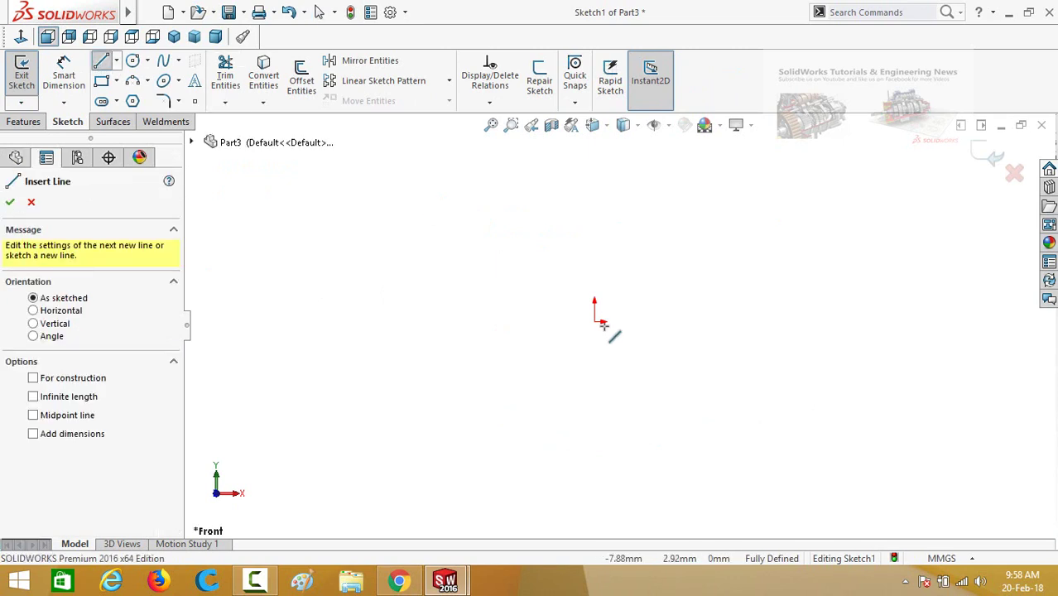
pyautogui.click(594, 322)
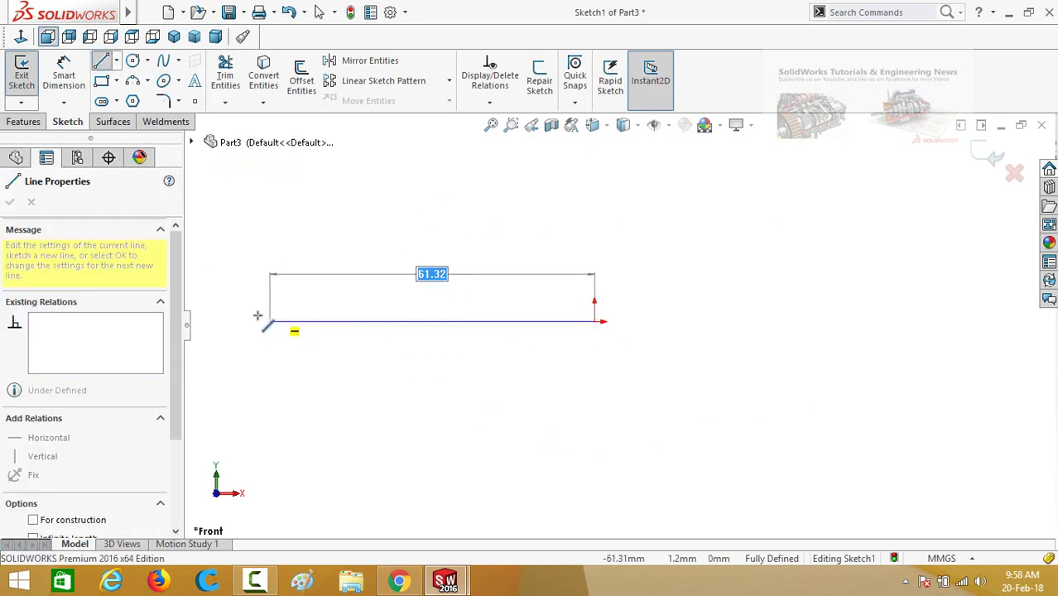
pyautogui.click(206, 323)
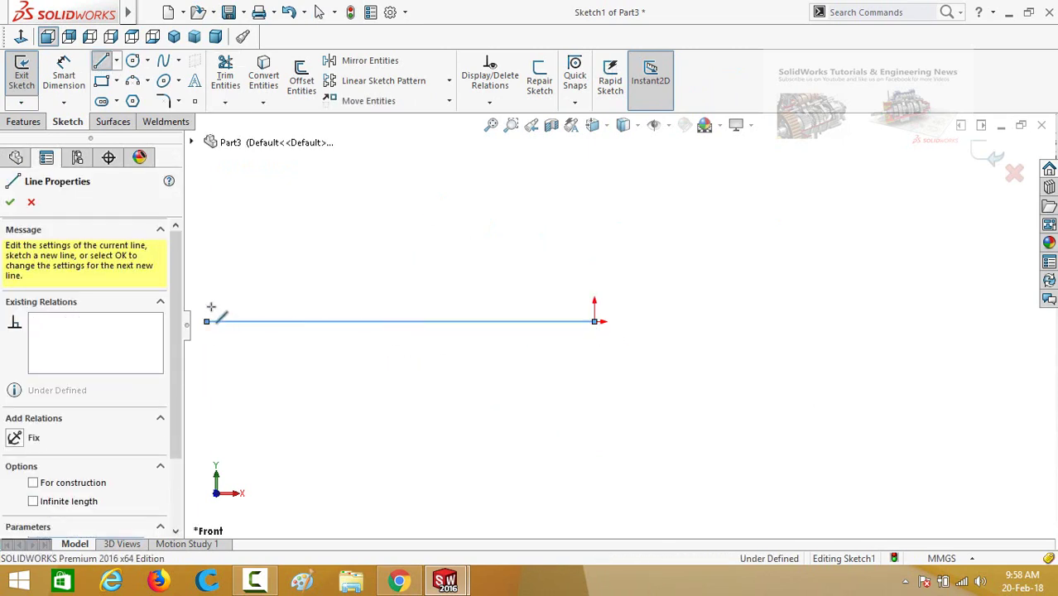
# Step: Continue the line chain from the base line's left end with vertical and horizontal segments forming three ascending steps up to the top level
pyautogui.click(206, 292)
pyautogui.click(251, 291)
pyautogui.click(251, 268)
pyautogui.click(285, 268)
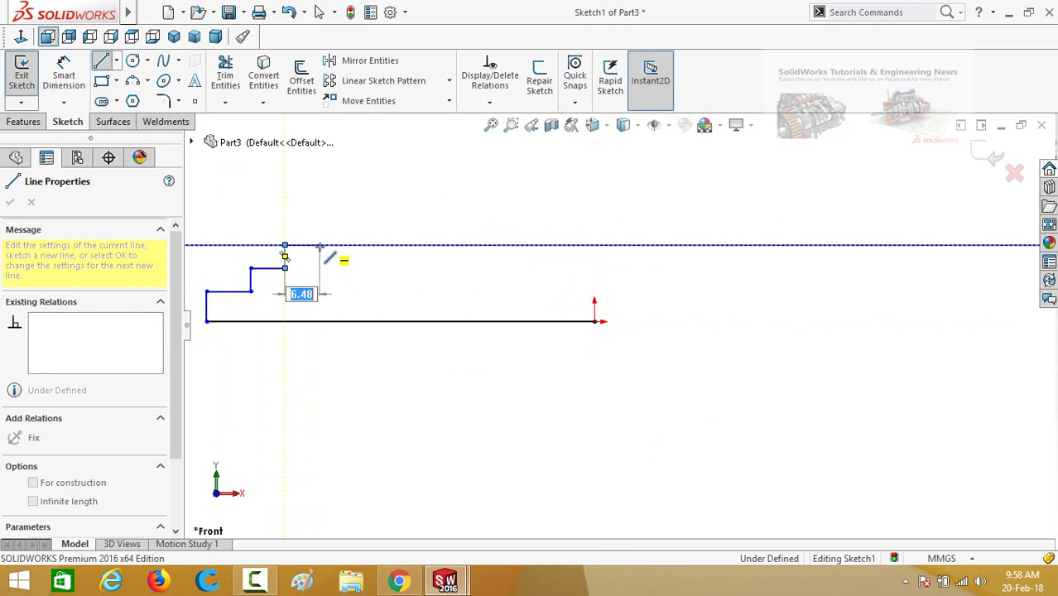
pyautogui.click(285, 246)
pyautogui.click(320, 246)
pyautogui.click(320, 224)
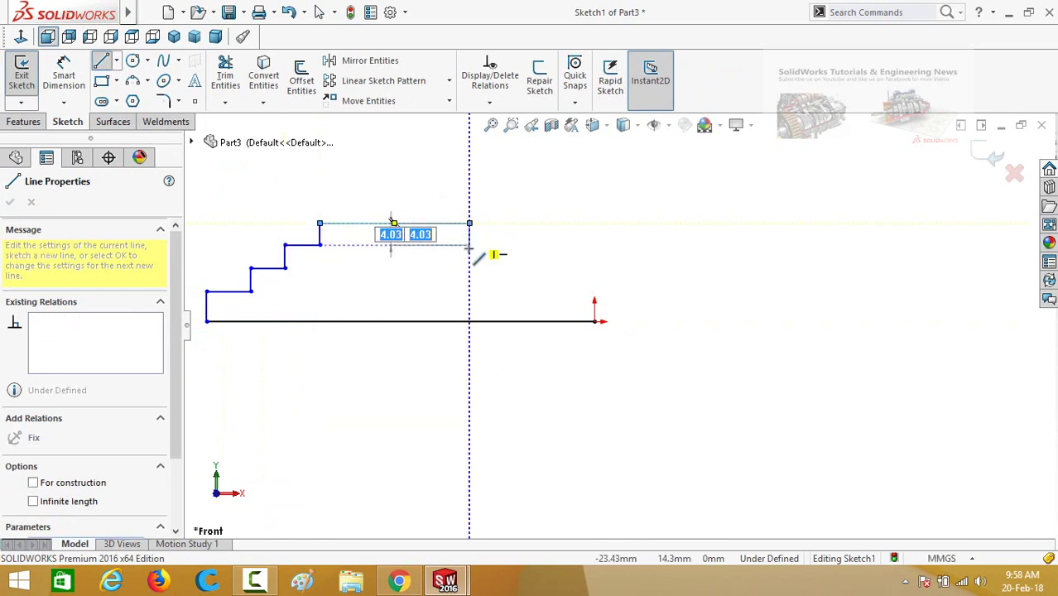
# Step: Sketch a top edge about 28 mm long and three descending steps on its right side, closing the profile at the origin
pyautogui.click(469, 223)
pyautogui.click(505, 268)
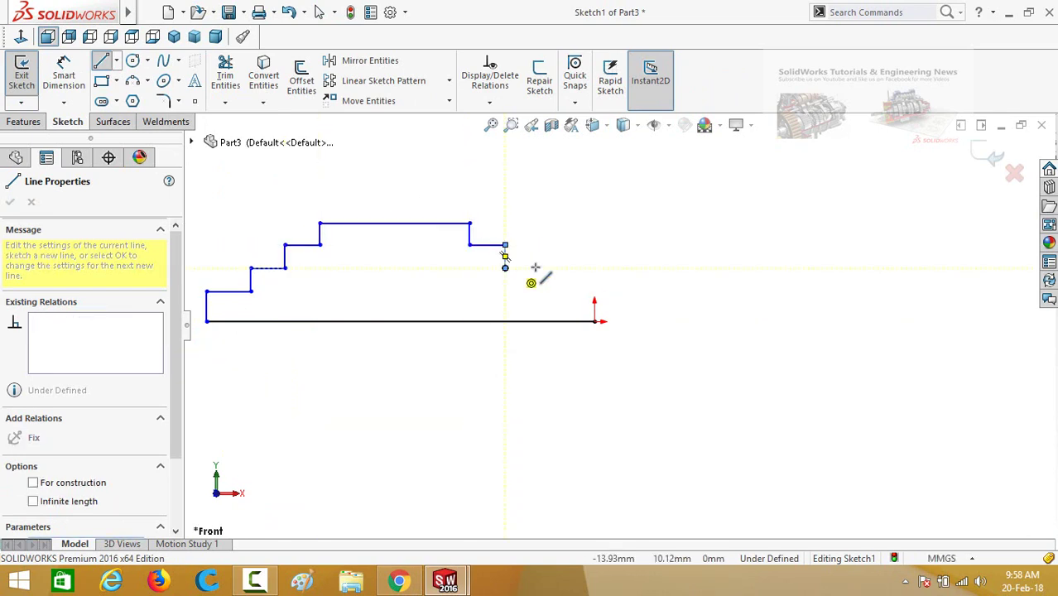
pyautogui.click(555, 268)
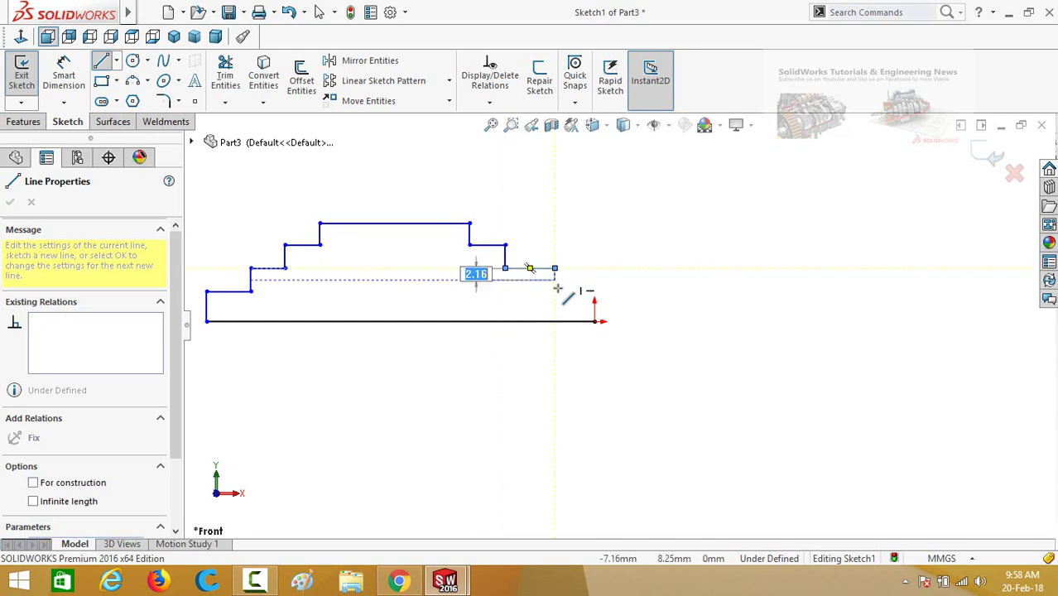
pyautogui.click(555, 291)
pyautogui.click(594, 291)
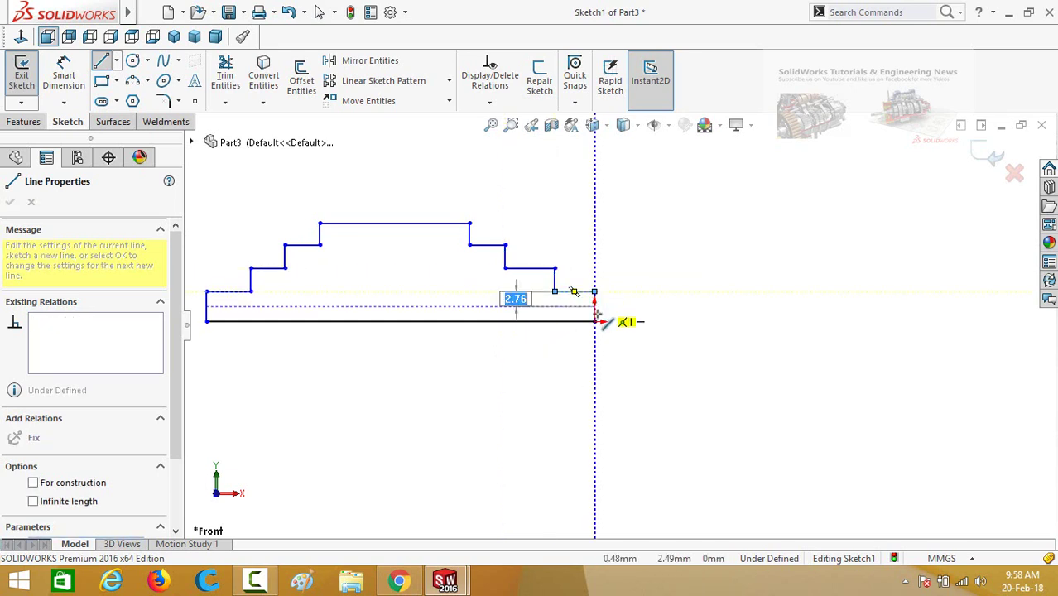
pyautogui.click(594, 321)
pyautogui.press('Escape')
# Step: Dimension the vertical end line at the origin to 6 mm
pyautogui.press('d')
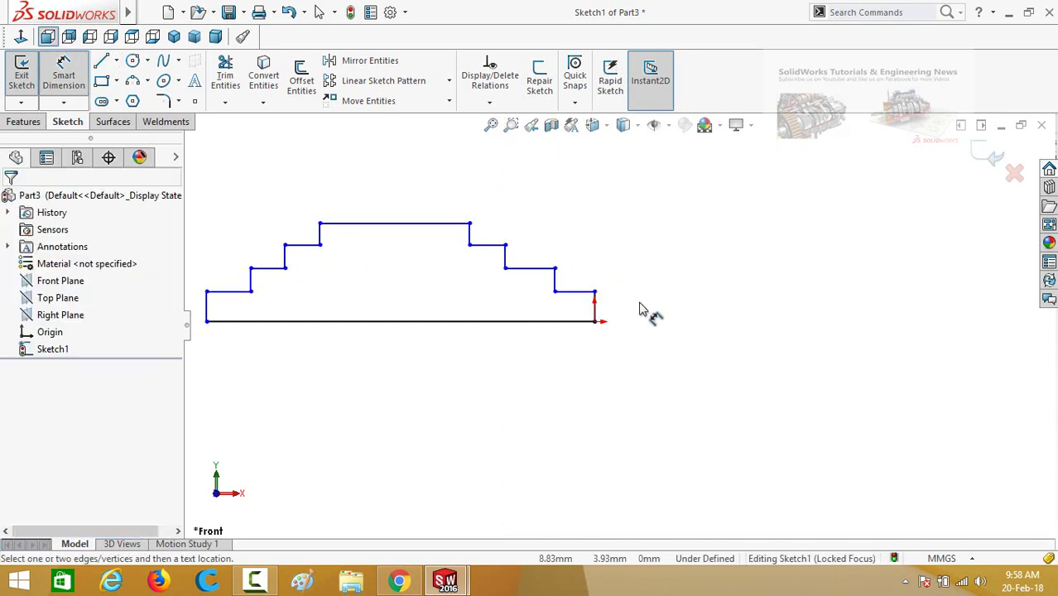
pyautogui.scroll(-1, 580, 356)
pyautogui.scroll(2, 590, 333)
pyautogui.scroll(-2, 472, 309)
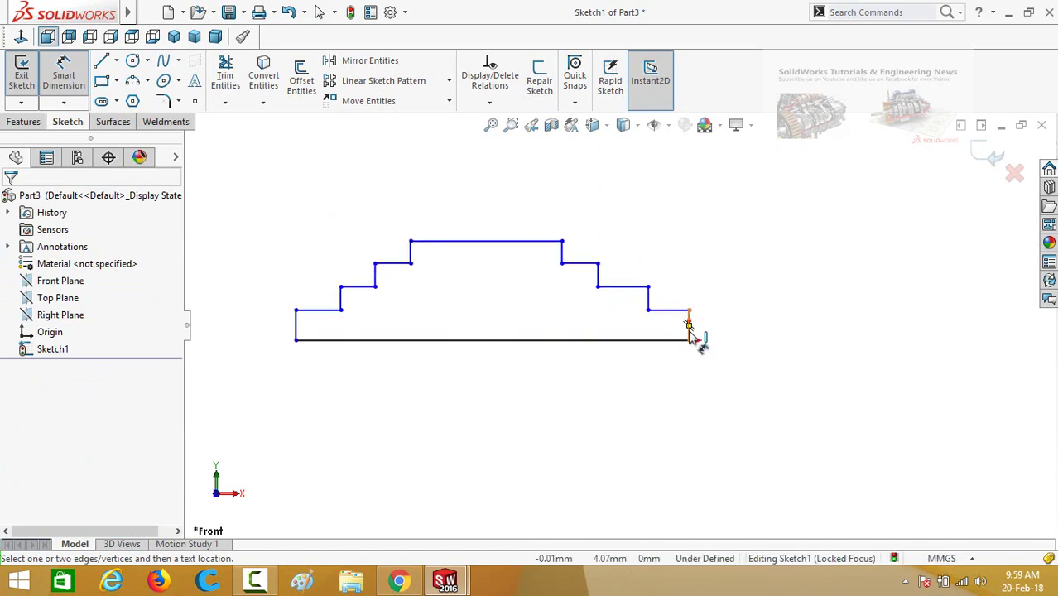
pyautogui.click(689, 335)
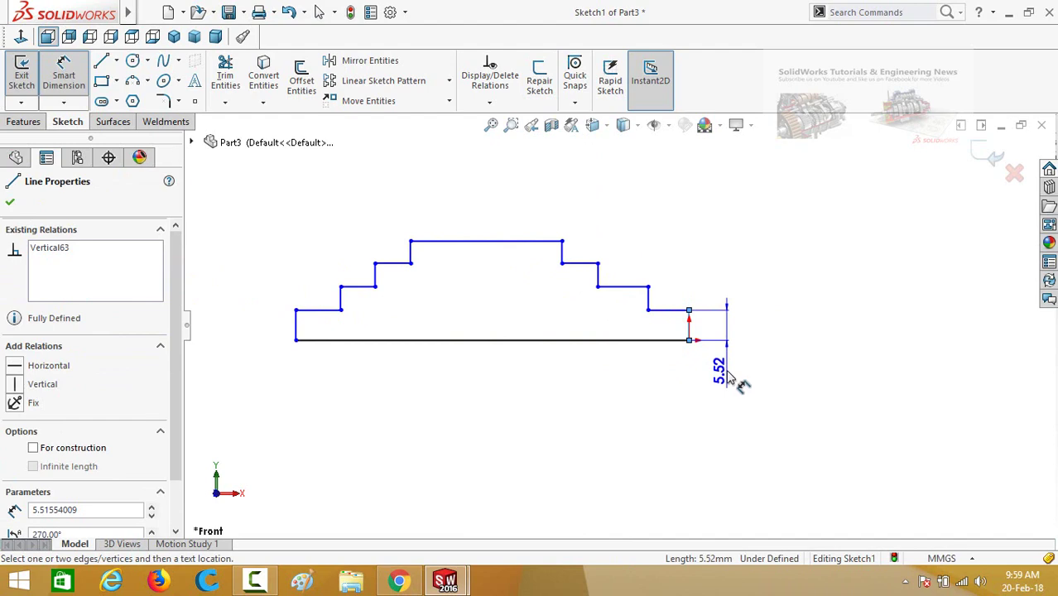
pyautogui.click(734, 378)
pyautogui.write('6')
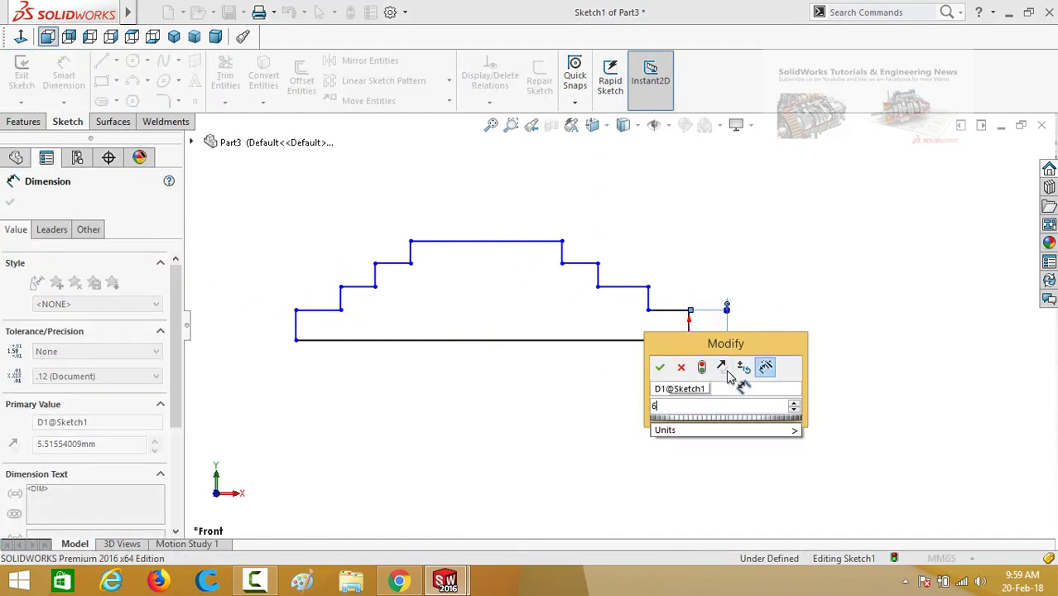
pyautogui.click(660, 369)
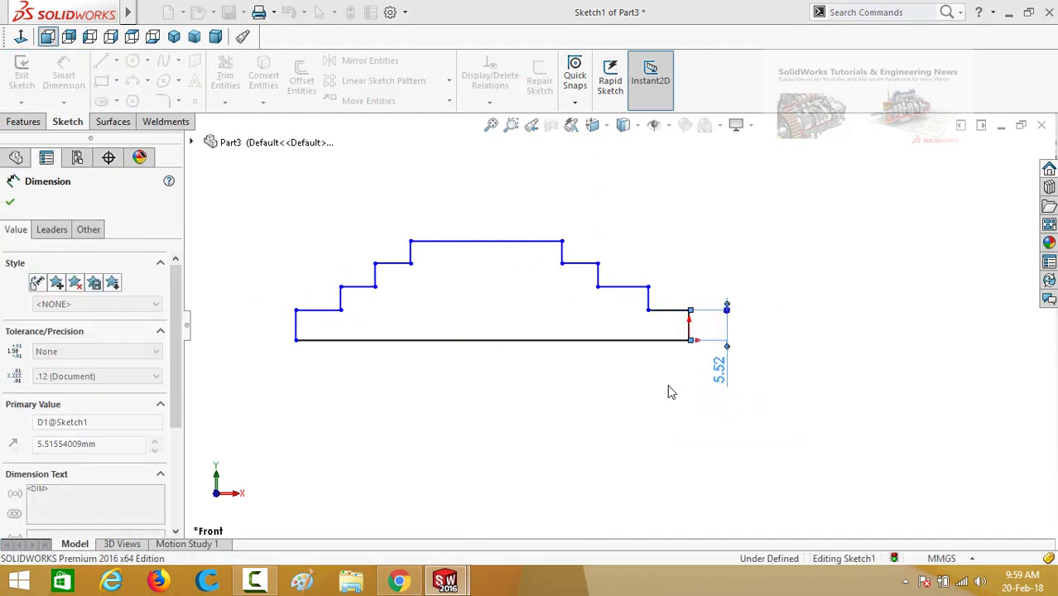
# Step: Dimension the height of the right side's middle step above the base line to 7.5 mm
pyautogui.click(616, 288)
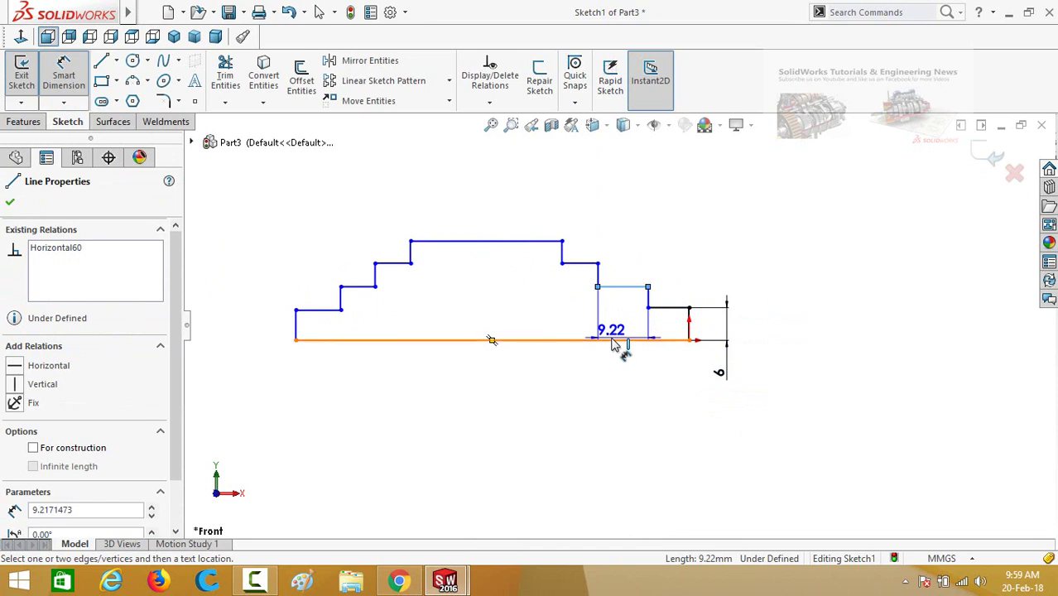
pyautogui.click(613, 341)
pyautogui.click(621, 414)
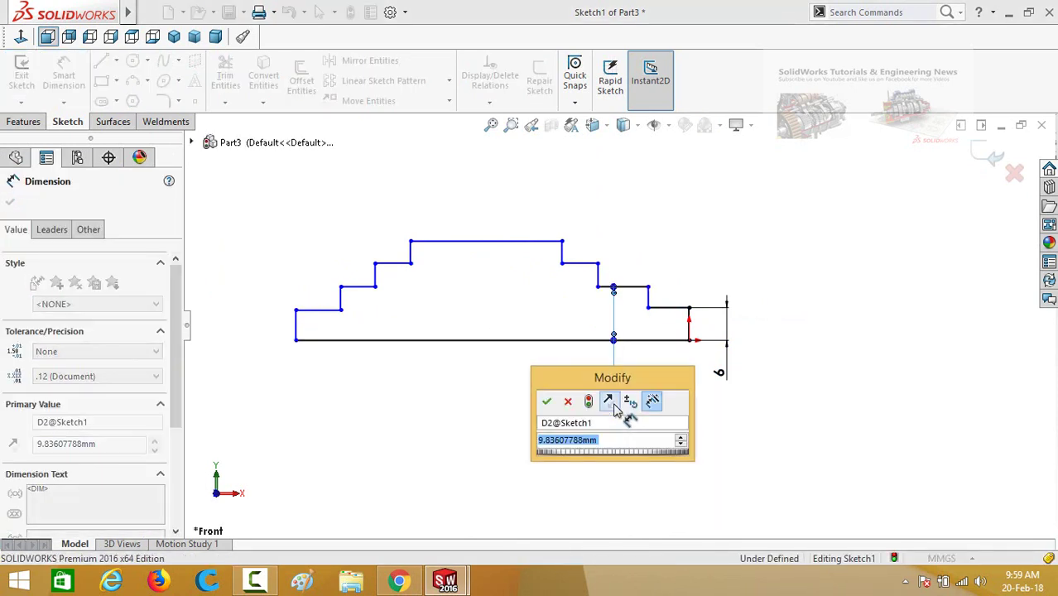
pyautogui.write('7.5')
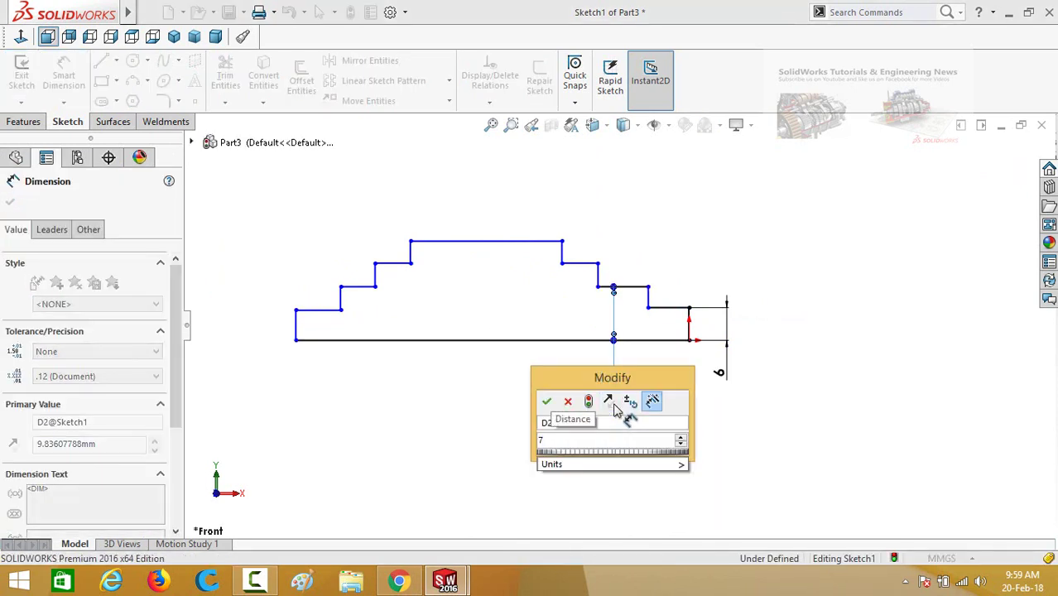
pyautogui.click(547, 402)
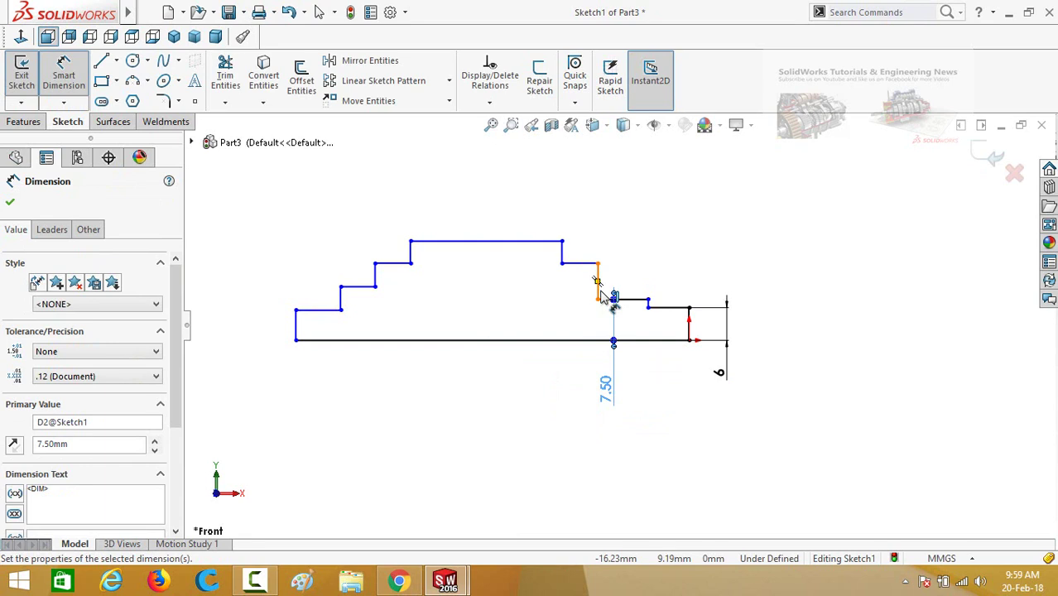
# Step: Dimension the height of the right side's uppermost step above the base line to 10 mm
pyautogui.click(576, 265)
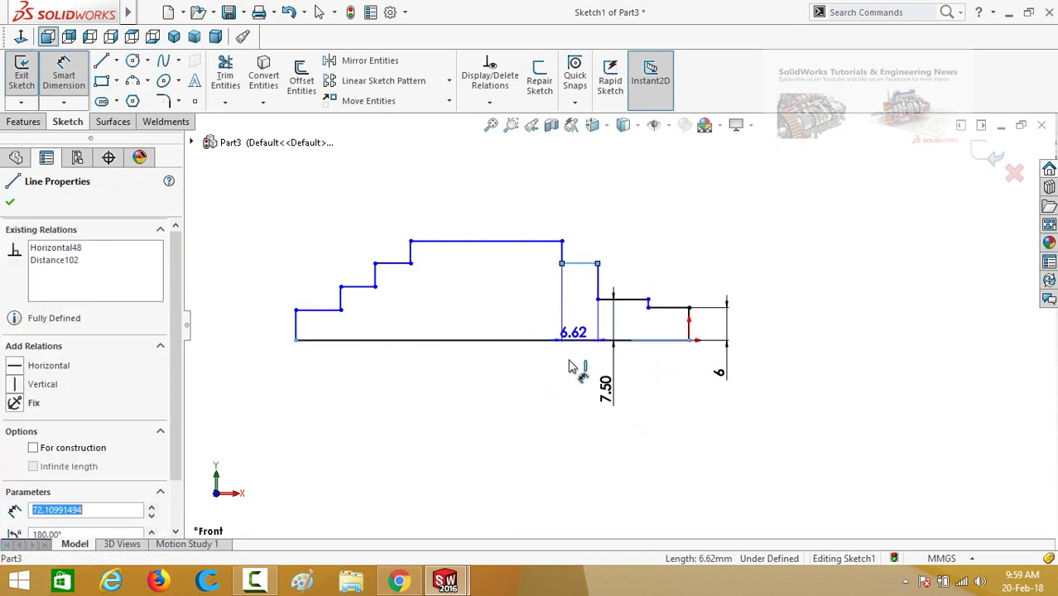
pyautogui.click(551, 339)
pyautogui.click(540, 424)
pyautogui.write('10')
pyautogui.press('Return')
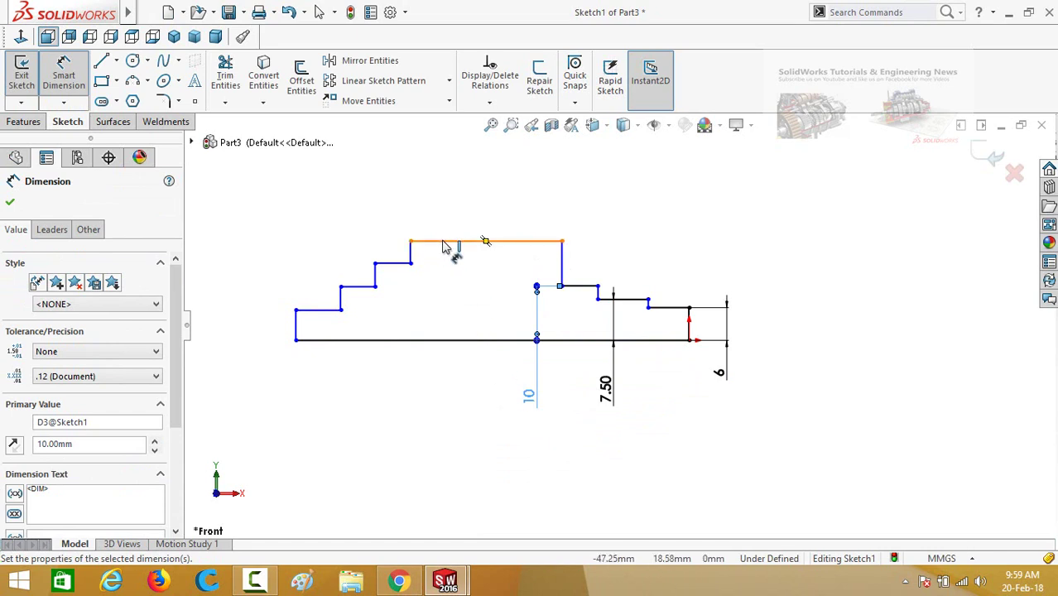
# Step: Dimension the height of the profile's top edge above the base line to 15 mm
pyautogui.click(445, 244)
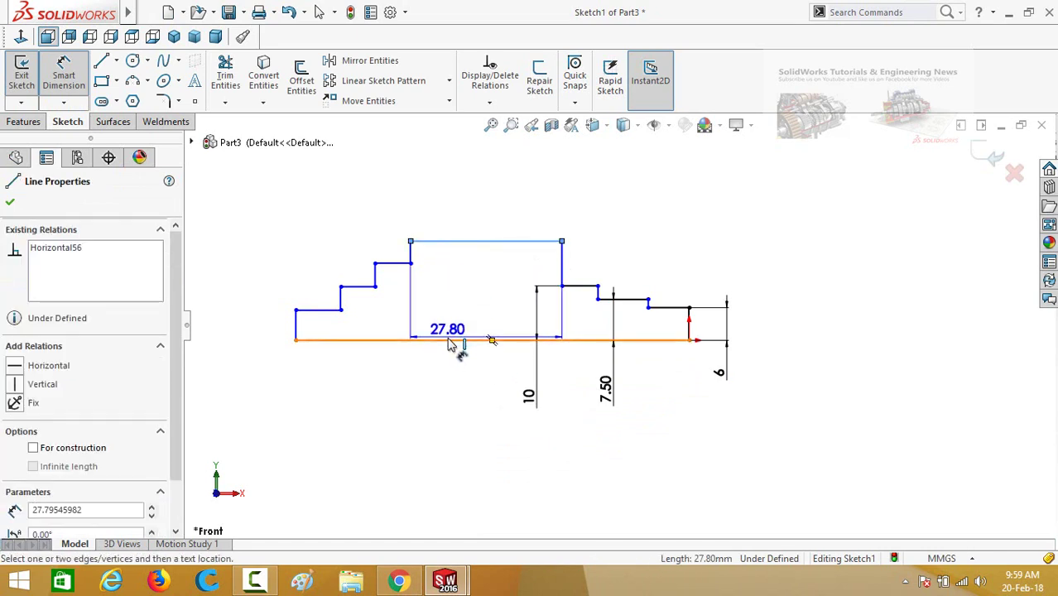
pyautogui.click(448, 339)
pyautogui.click(454, 420)
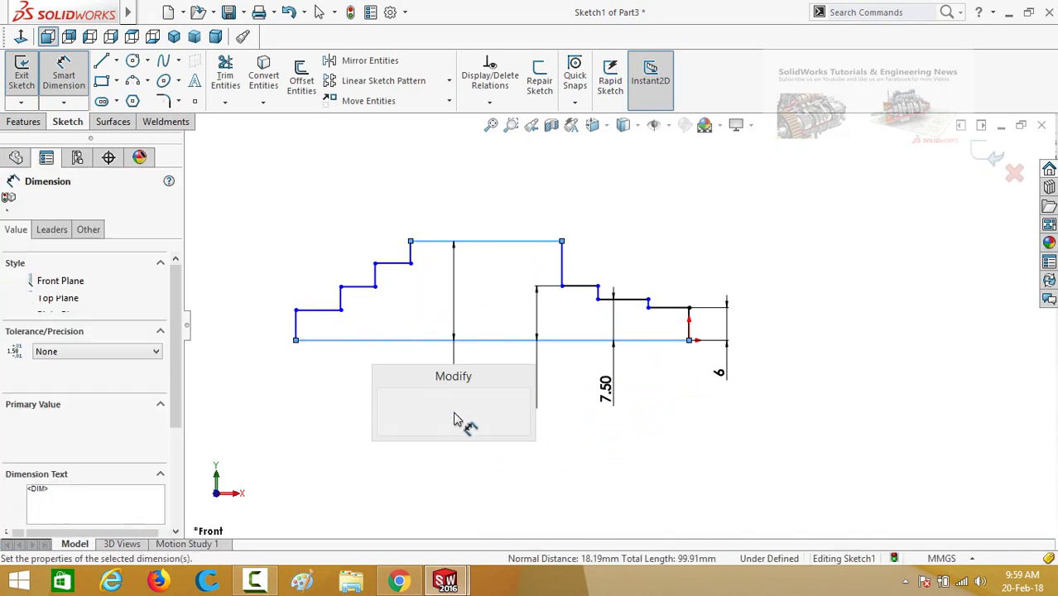
pyautogui.write('1')
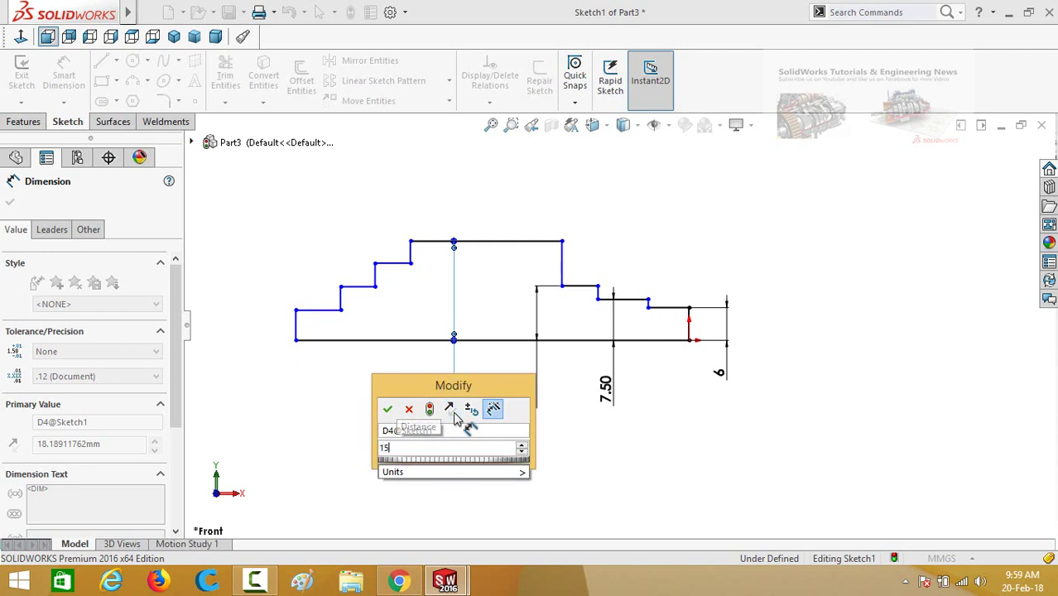
pyautogui.write('5')
pyautogui.press('Return')
pyautogui.press('Escape')
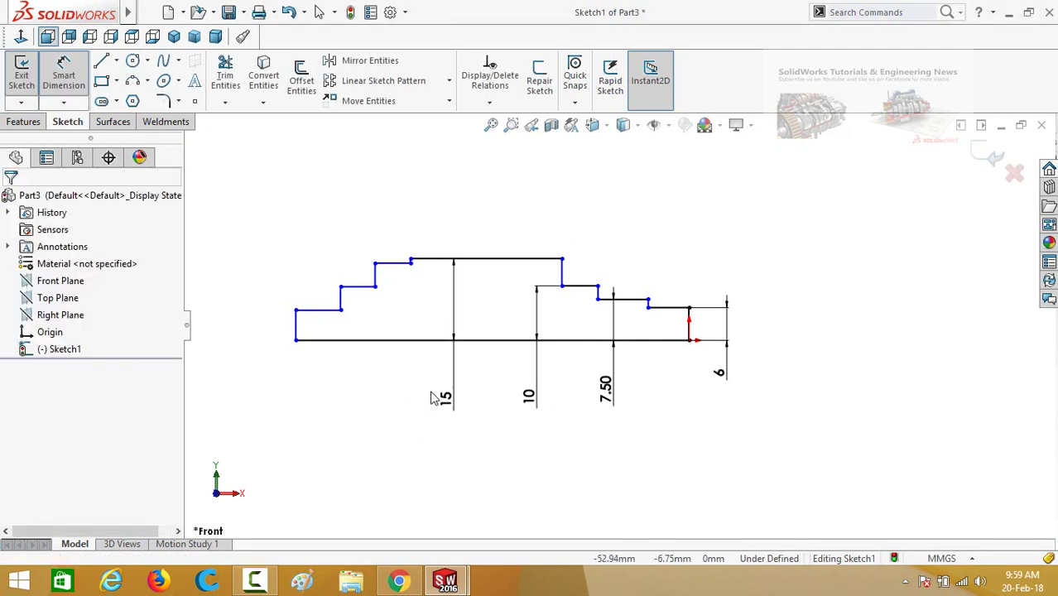
# Step: Make the lowest horizontal step lines at both ends of the profile equal in length and collinear
pyautogui.scroll(-3, 389, 298)
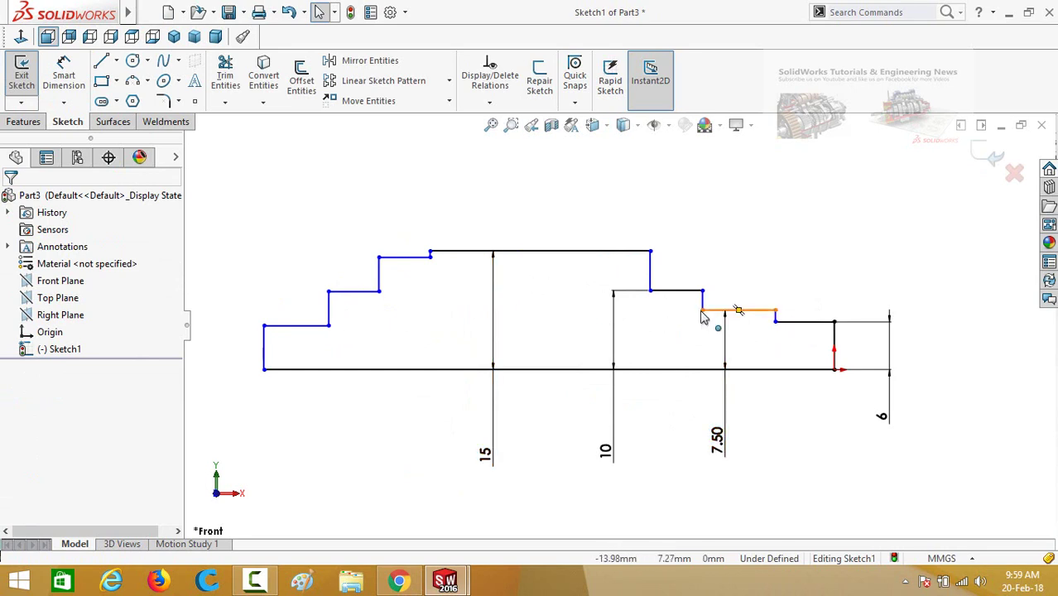
pyautogui.click(792, 323)
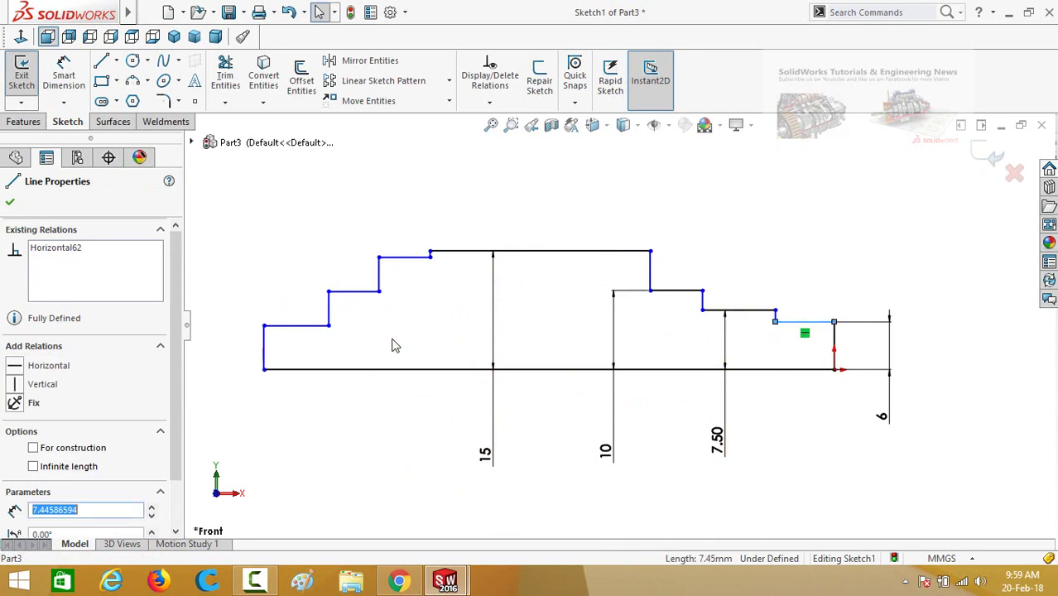
pyautogui.keyDown('ctrl'); pyautogui.click(290, 326); pyautogui.keyUp('ctrl')
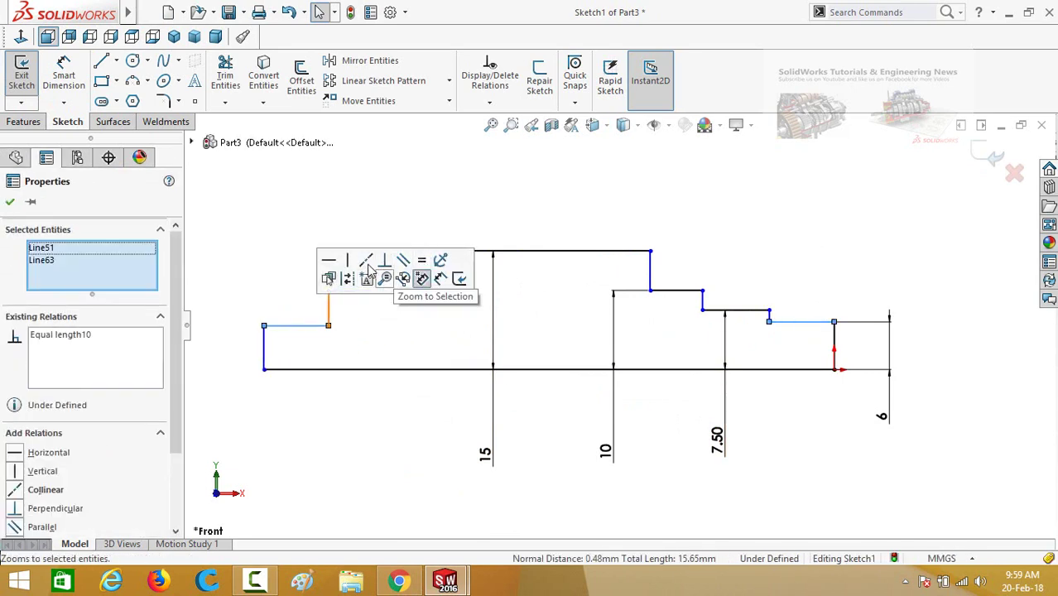
pyautogui.click(403, 278)
pyautogui.click(348, 465)
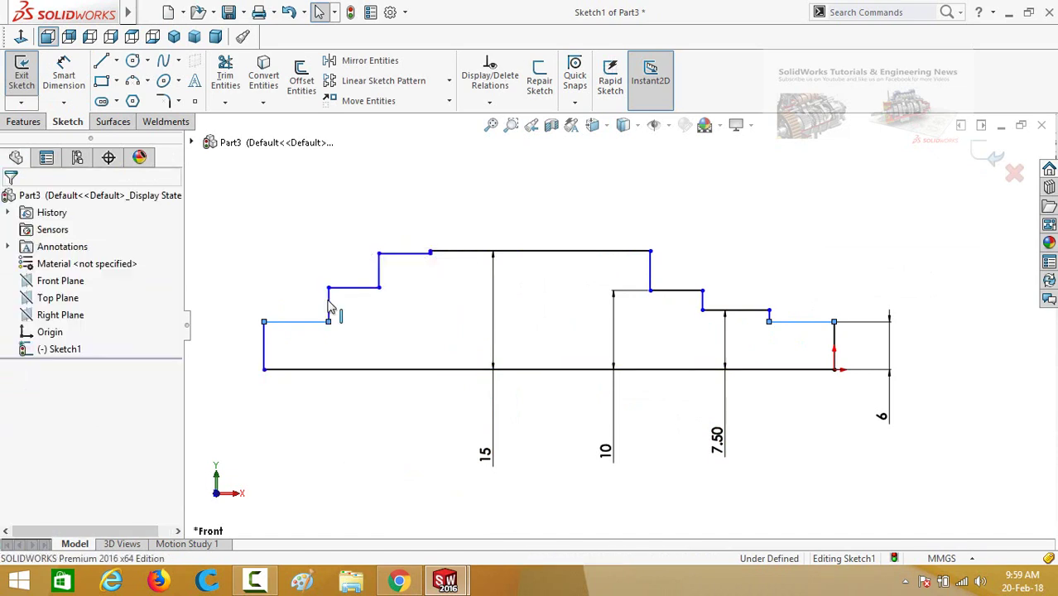
# Step: Make the middle horizontal step lines on both sides of the profile equal in length and collinear
pyautogui.click(344, 287)
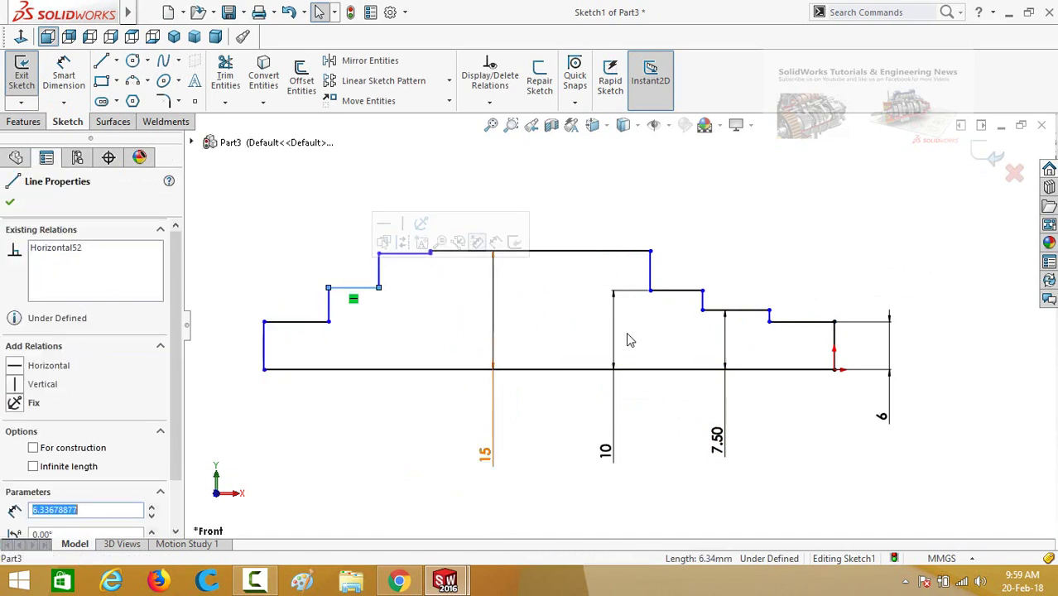
pyautogui.keyDown('ctrl'); pyautogui.click(755, 312); pyautogui.keyUp('ctrl')
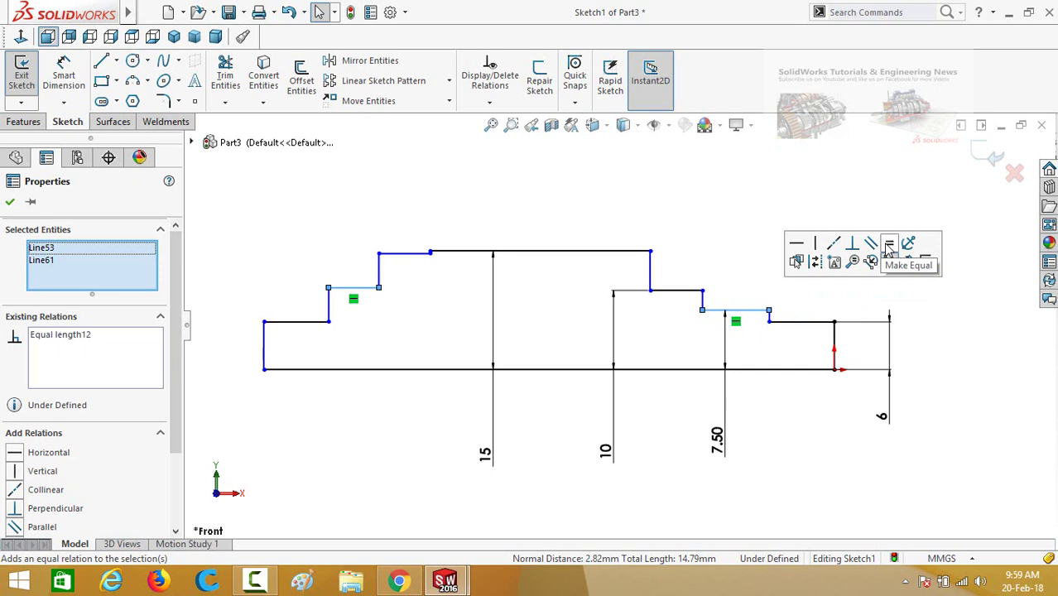
pyautogui.click(833, 243)
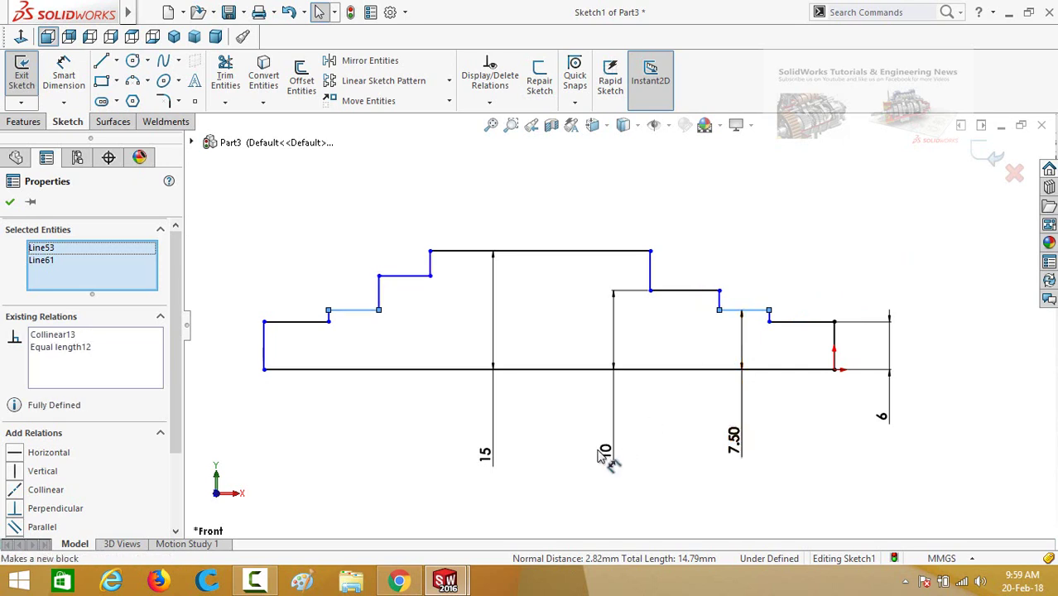
pyautogui.click(604, 398)
# Step: Make the uppermost horizontal step lines on both sides of the profile equal in length
pyautogui.click(680, 292)
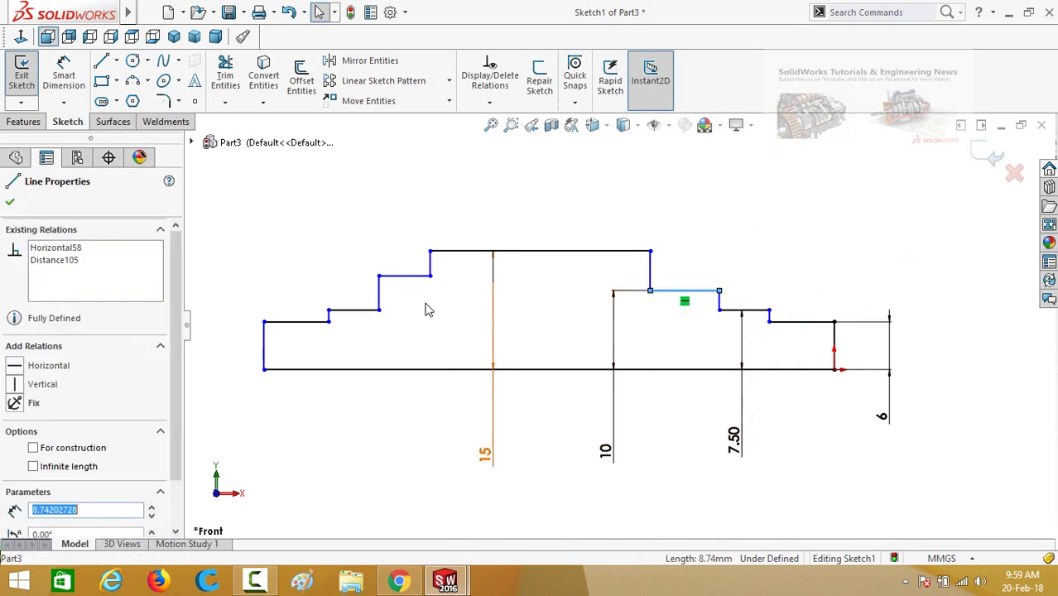
pyautogui.keyDown('ctrl'); pyautogui.click(396, 278); pyautogui.keyUp('ctrl')
pyautogui.click(527, 208)
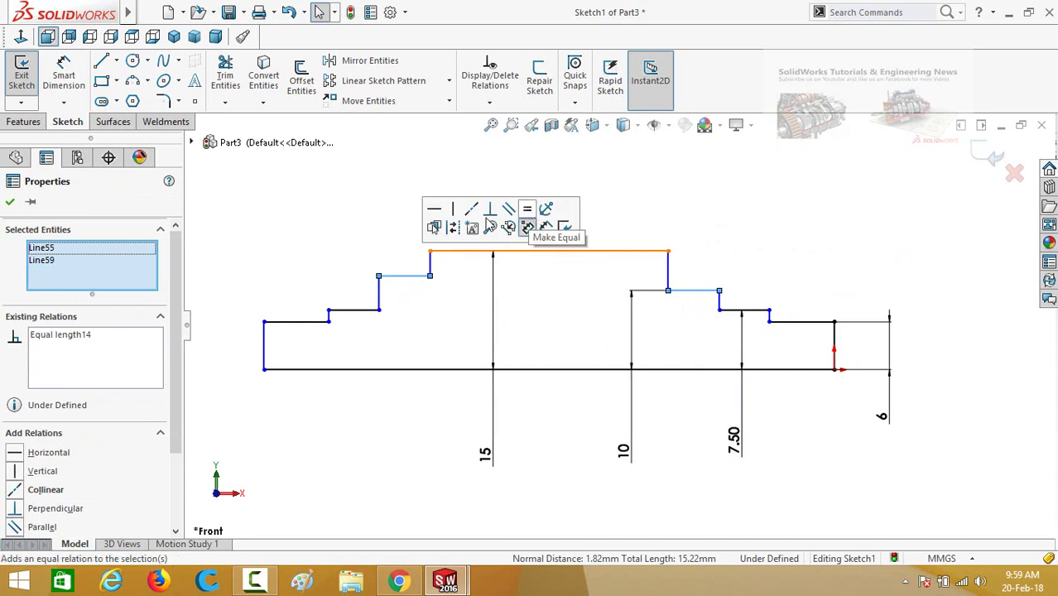
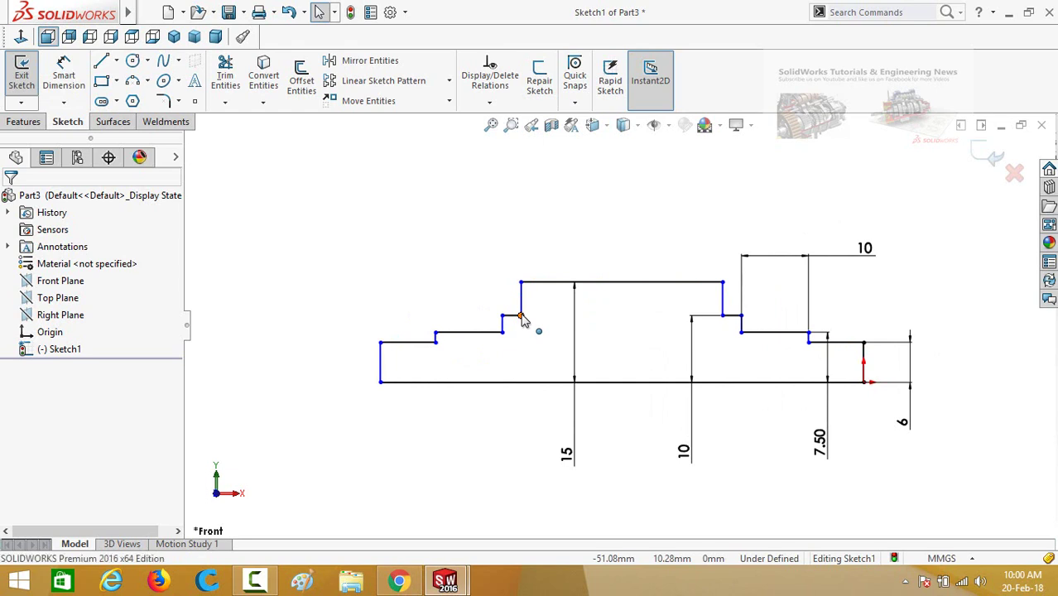
# Step: Move the left uppermost step's inner corner inward to widen that step, and stretch the profile's left end outward to lengthen the whole profile
pyautogui.moveTo(523, 320); pyautogui.dragTo(540, 322)
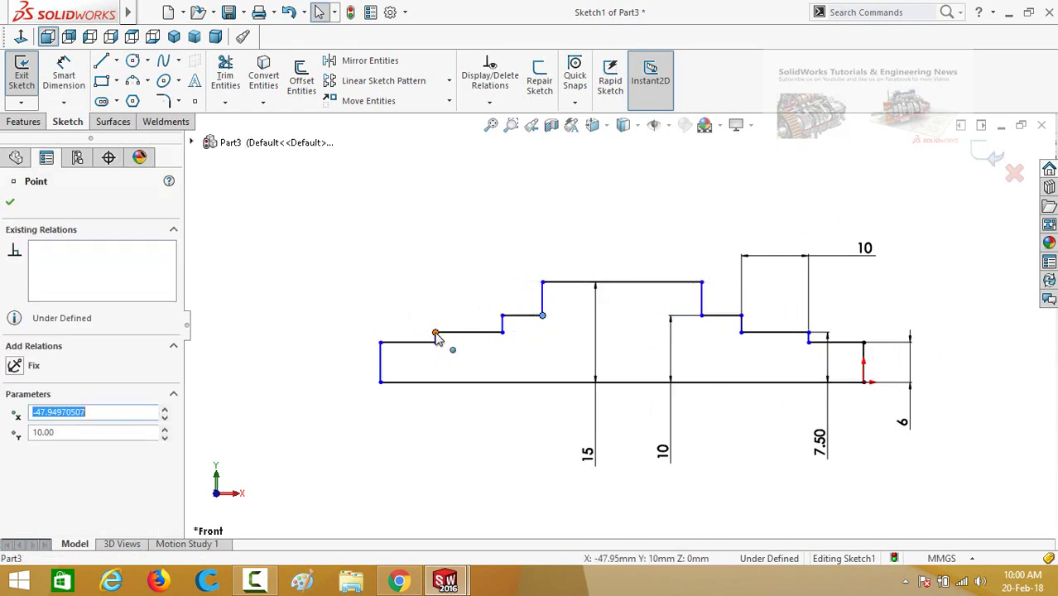
pyautogui.moveTo(439, 348); pyautogui.dragTo(227, 346)
pyautogui.click(491, 447)
pyautogui.scroll(2, 515, 413)
pyautogui.scroll(-1, 569, 453)
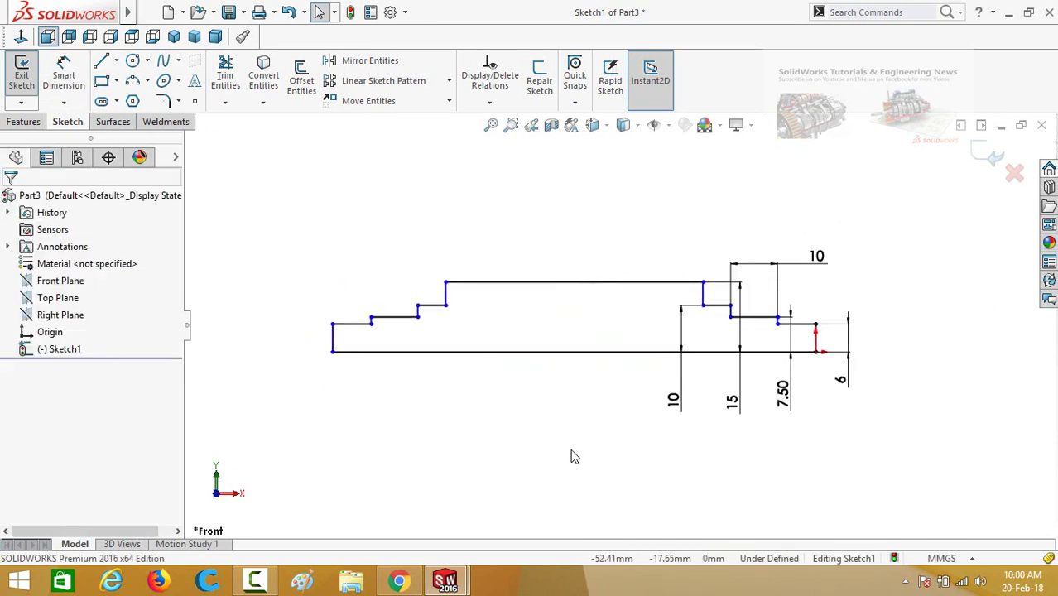
# Step: Dimension the lowest horizontal step line at the profile's right end to 30 mm
pyautogui.moveTo(570, 454); pyautogui.dragTo(632, 370, button='right')
pyautogui.click(806, 327)
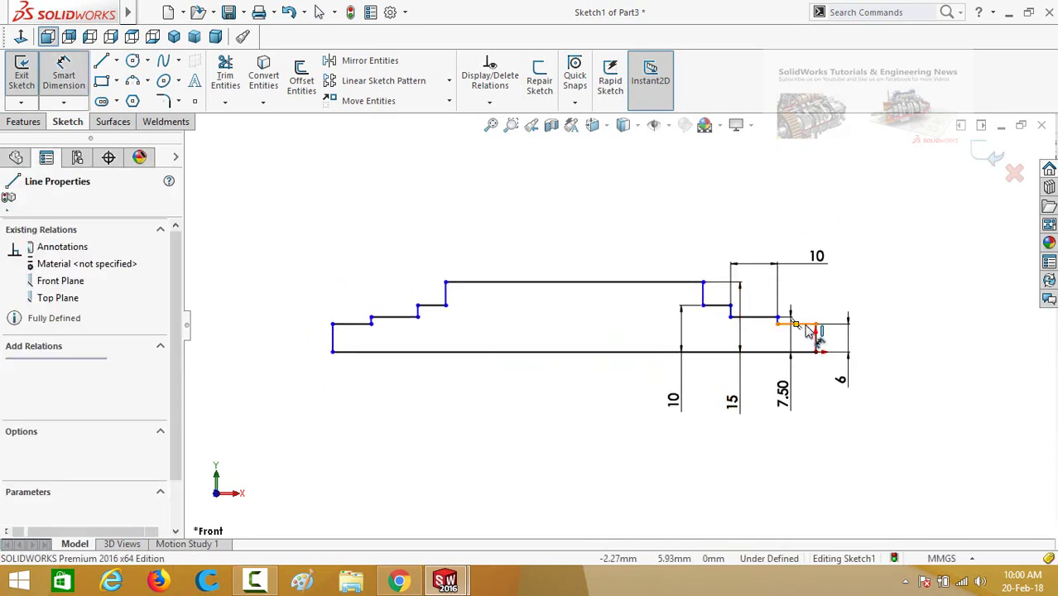
pyautogui.click(889, 303)
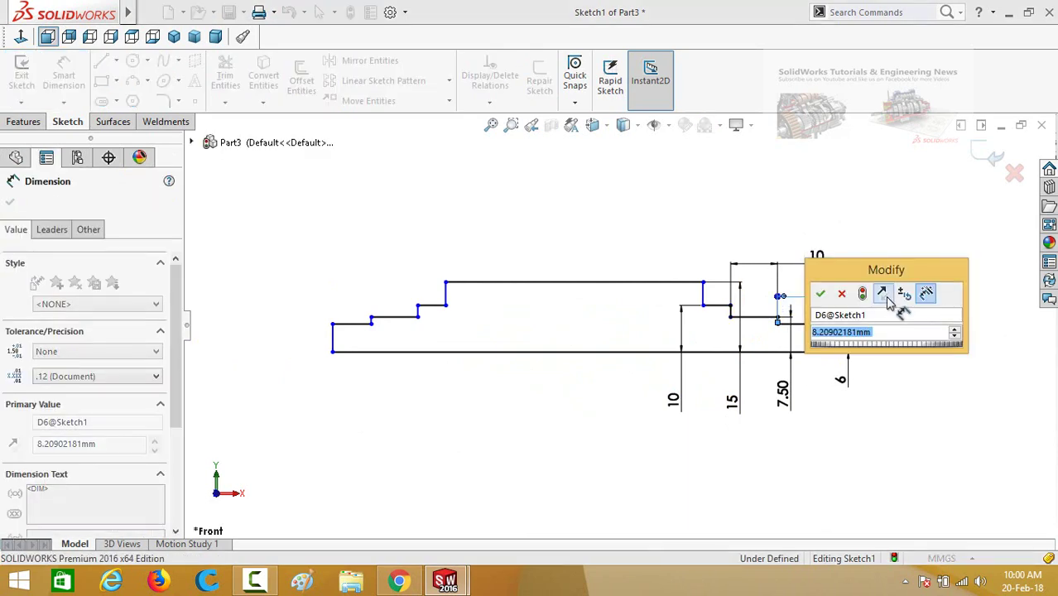
pyautogui.press('Return')
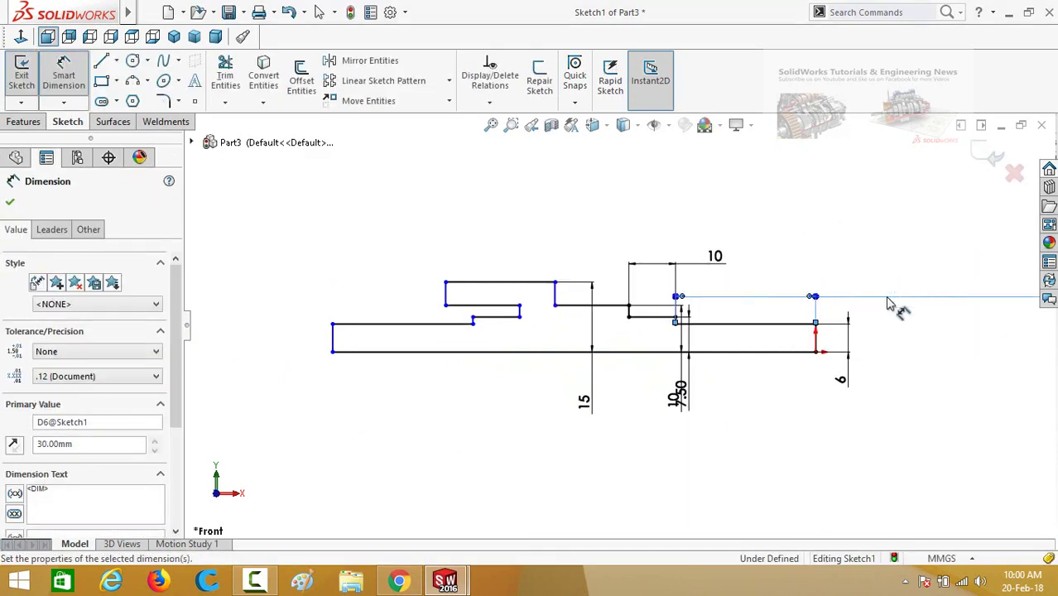
pyautogui.press('Escape')
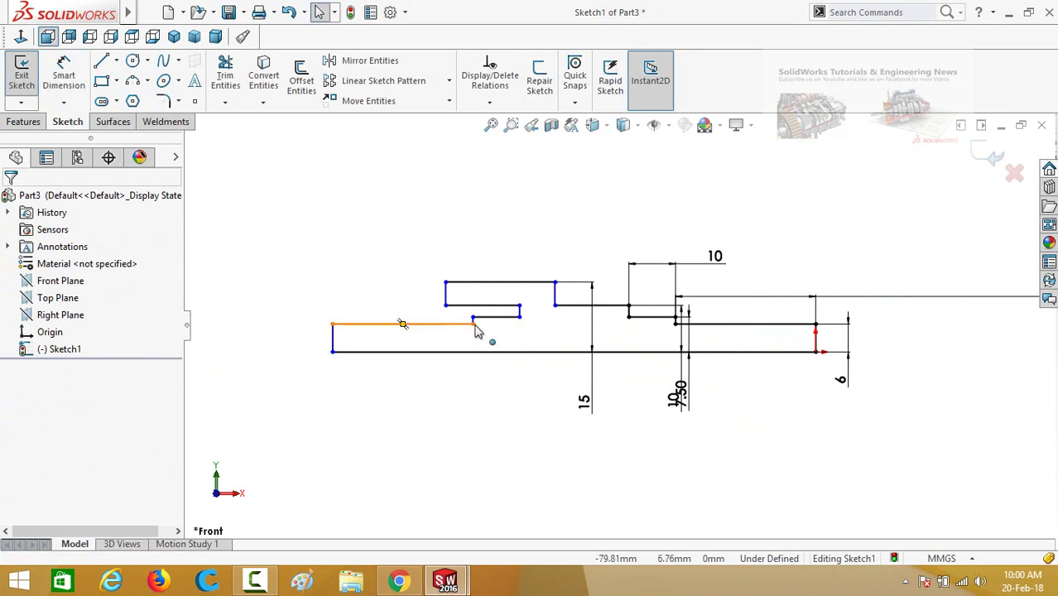
# Step: Stretch the profile's left end outward and reshape the central raised section so the steps no longer overlap
pyautogui.moveTo(475, 329)
pyautogui.mouseDown()
pyautogui.moveTo(385, 328)
pyautogui.moveTo(422, 308)
pyautogui.mouseUp()
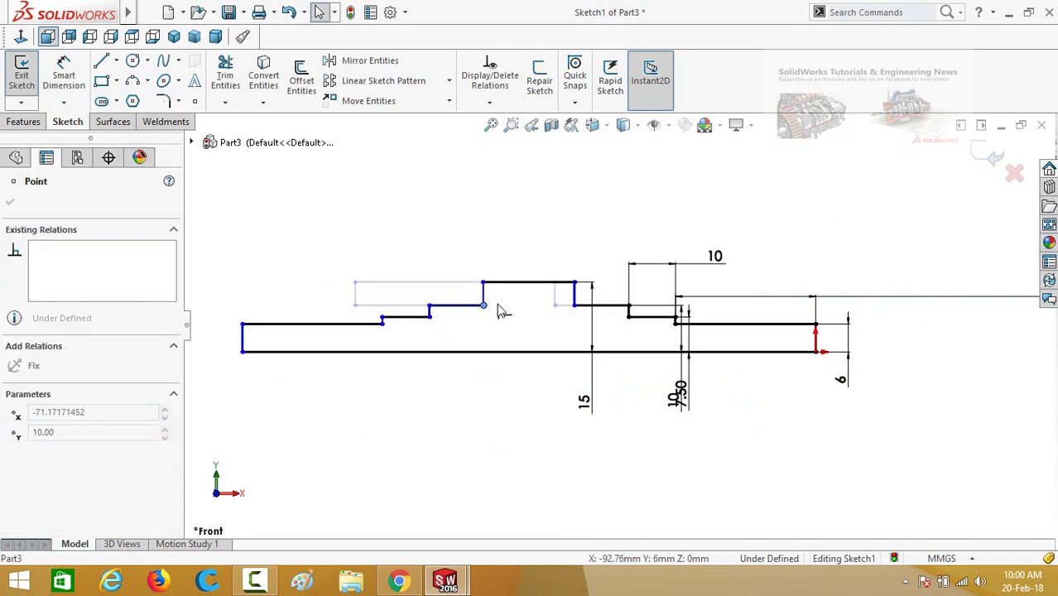
pyautogui.moveTo(508, 323); pyautogui.dragTo(510, 325)
pyautogui.click(529, 418)
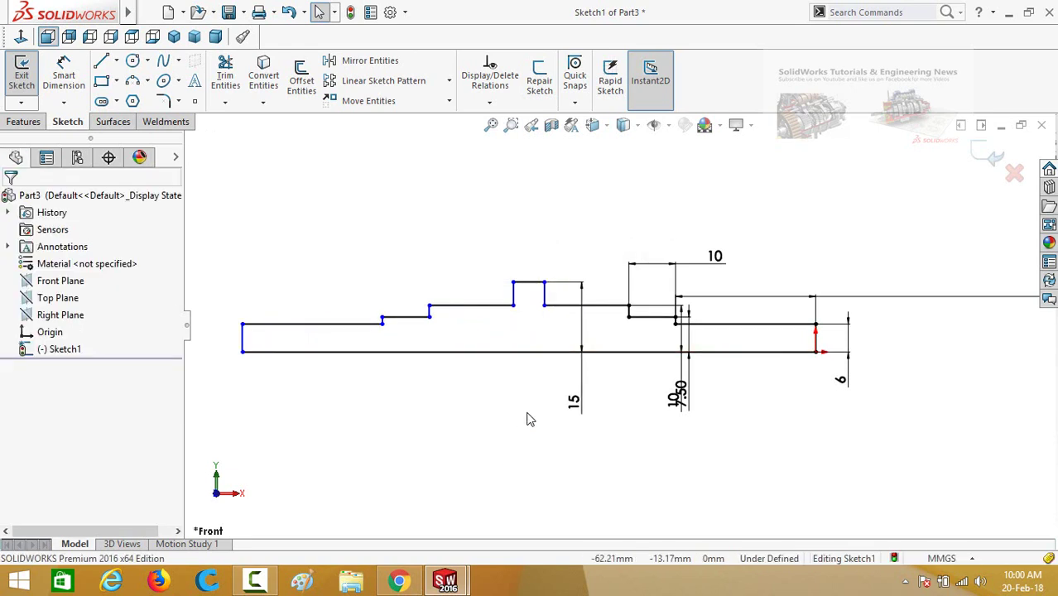
# Step: Dimension the uppermost horizontal step line on the right side of the profile to 20 mm
pyautogui.scroll(2, 531, 385)
pyautogui.scroll(-2, 561, 305)
pyautogui.scroll(-2, 561, 305)
pyautogui.moveTo(538, 467); pyautogui.dragTo(593, 303, button='right')
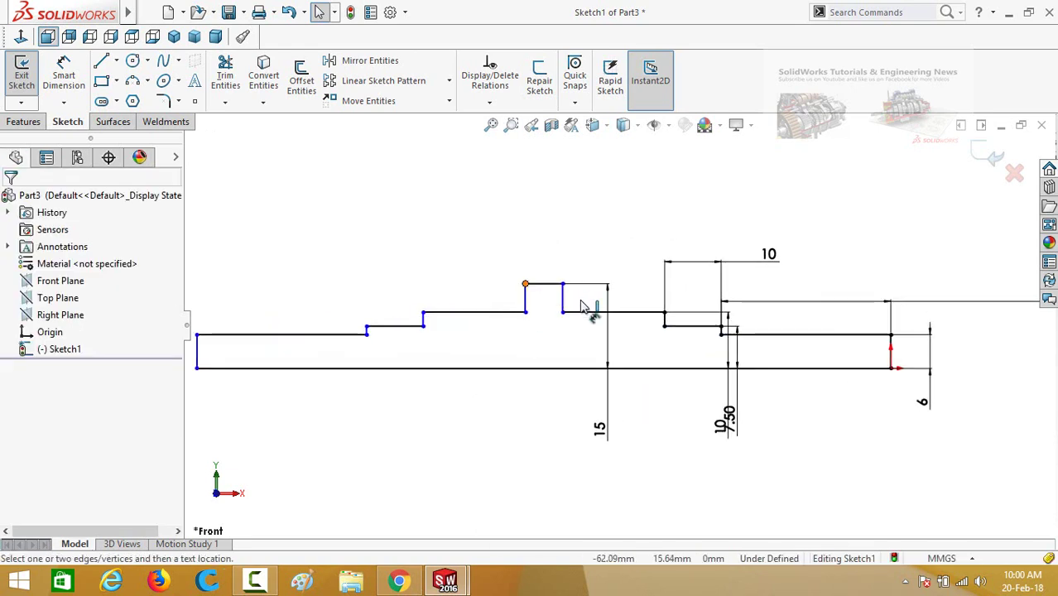
pyautogui.scroll(3, 592, 331)
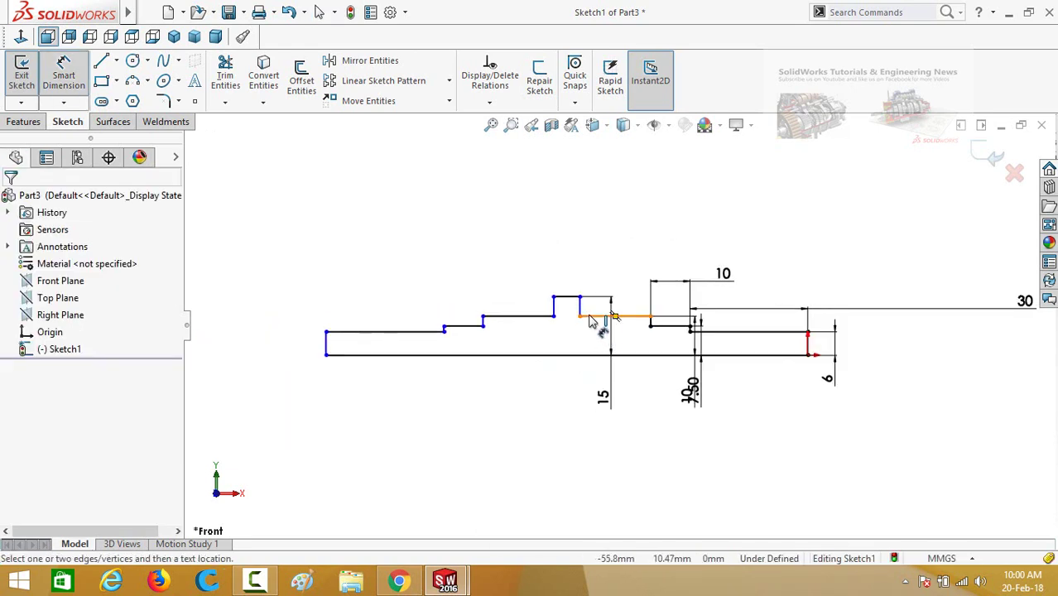
pyautogui.click(590, 317)
pyautogui.click(651, 244)
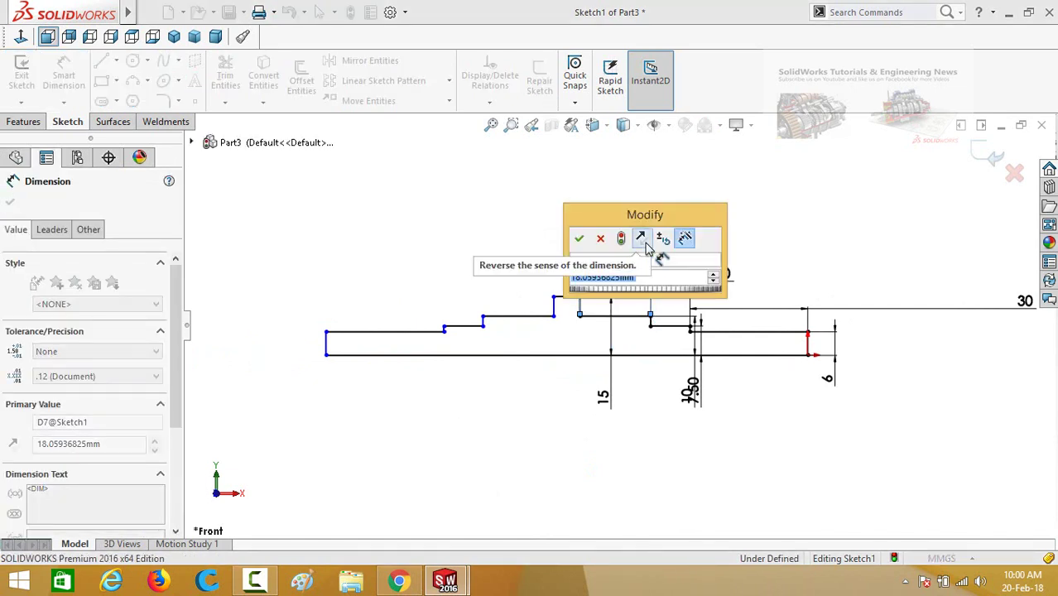
pyautogui.write('20')
pyautogui.press('Return')
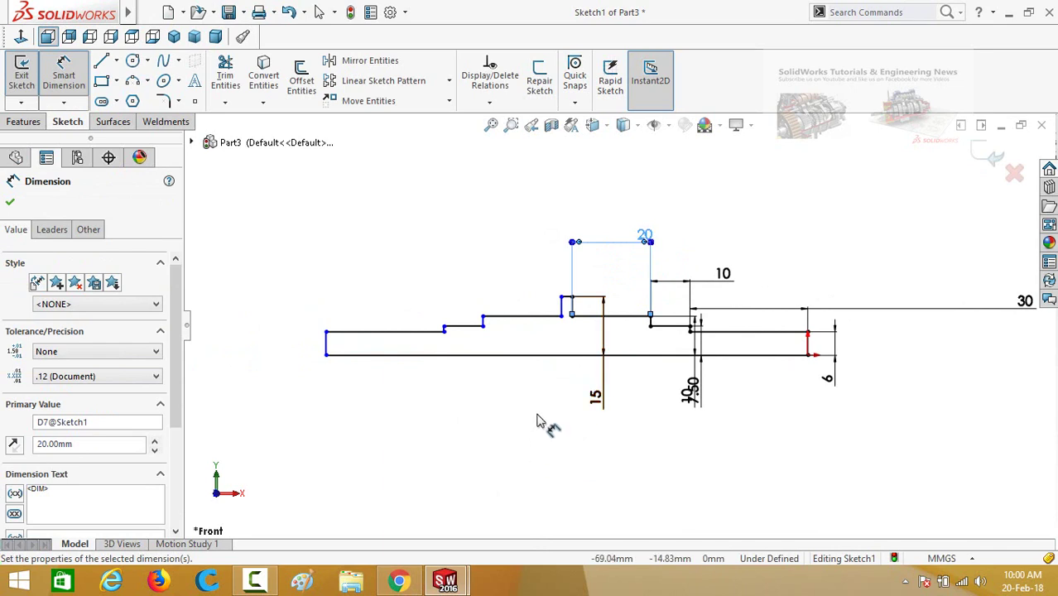
pyautogui.click(539, 422)
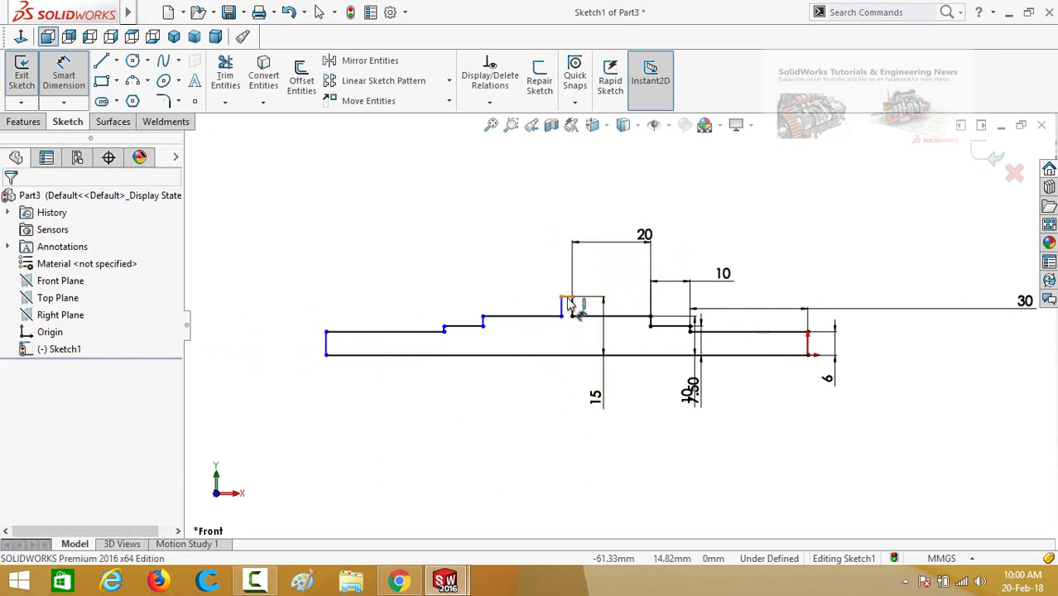
# Step: Dimension the top horizontal line of the central raised section to 60 mm
pyautogui.click(568, 305)
pyautogui.click(501, 267)
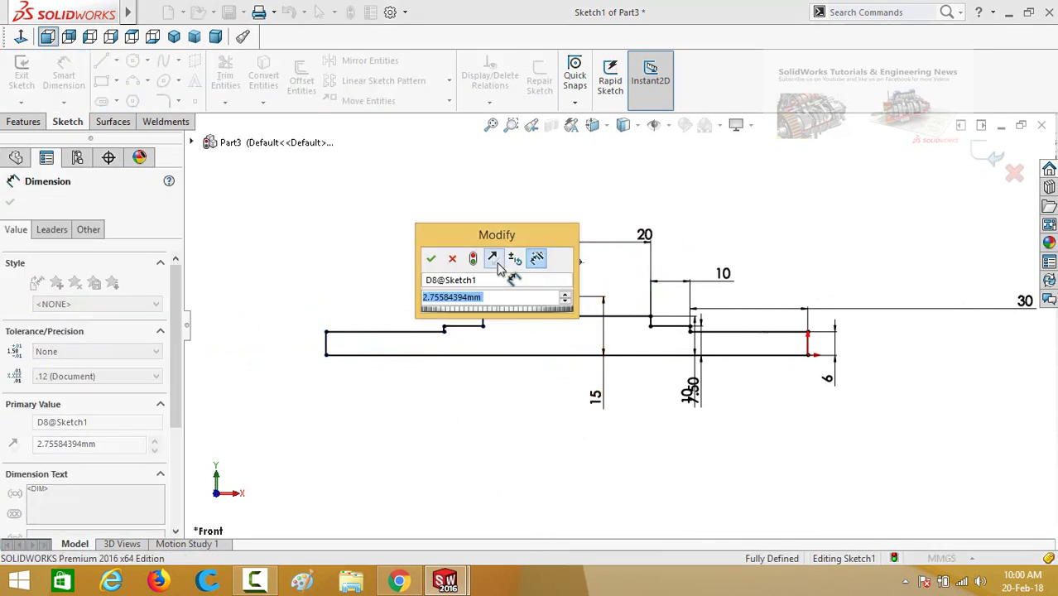
pyautogui.write('60')
pyautogui.press('Return')
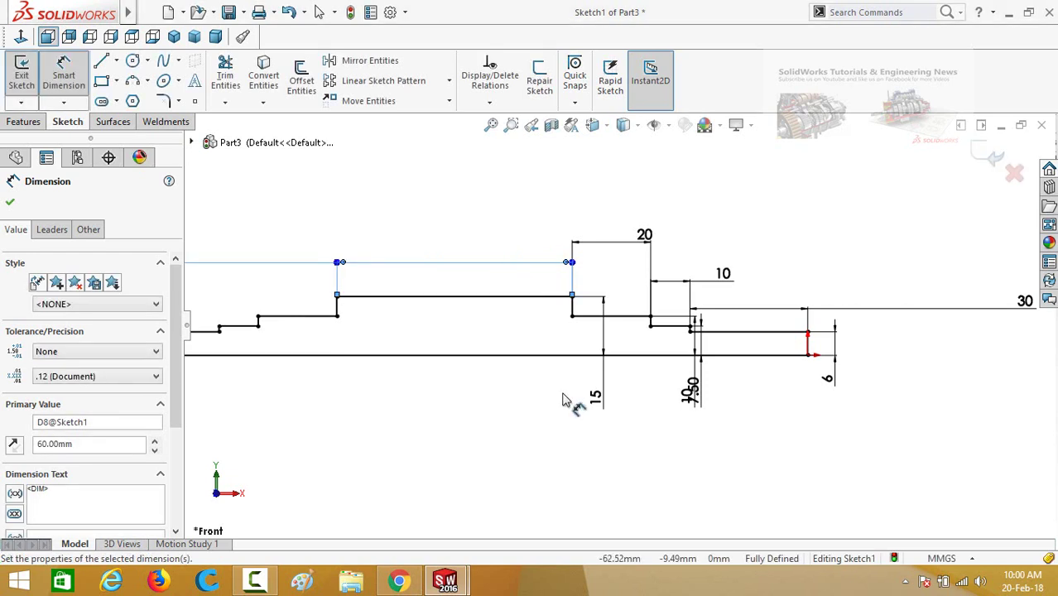
# Step: Rearrange the length and height dimensions around the profile so that their labels are clearly spaced and do not overlap
pyautogui.scroll(2, 572, 401)
pyautogui.click(861, 319)
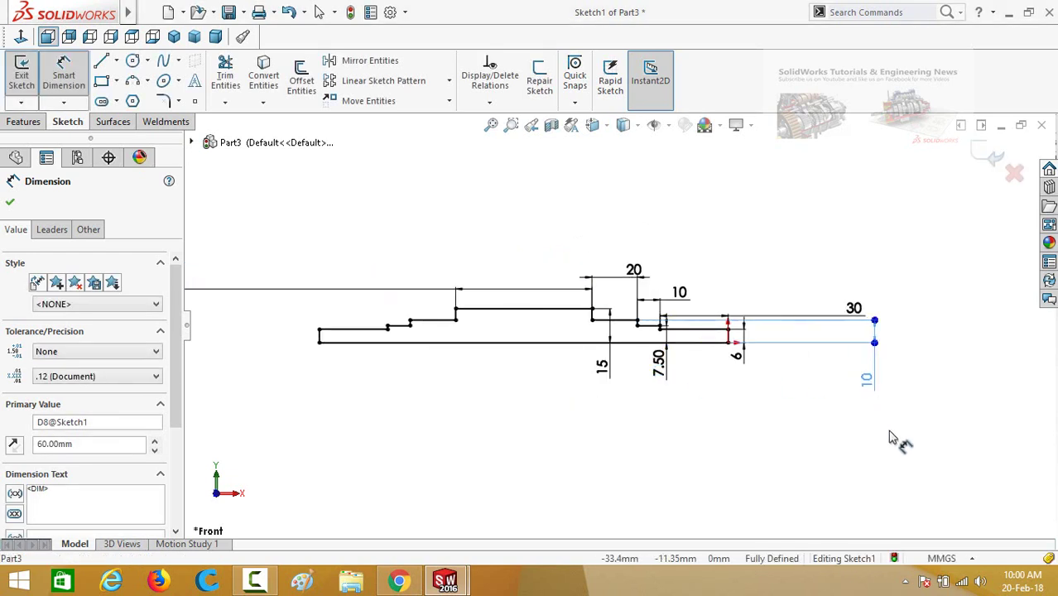
pyautogui.click(892, 421)
pyautogui.moveTo(654, 377); pyautogui.dragTo(652, 454)
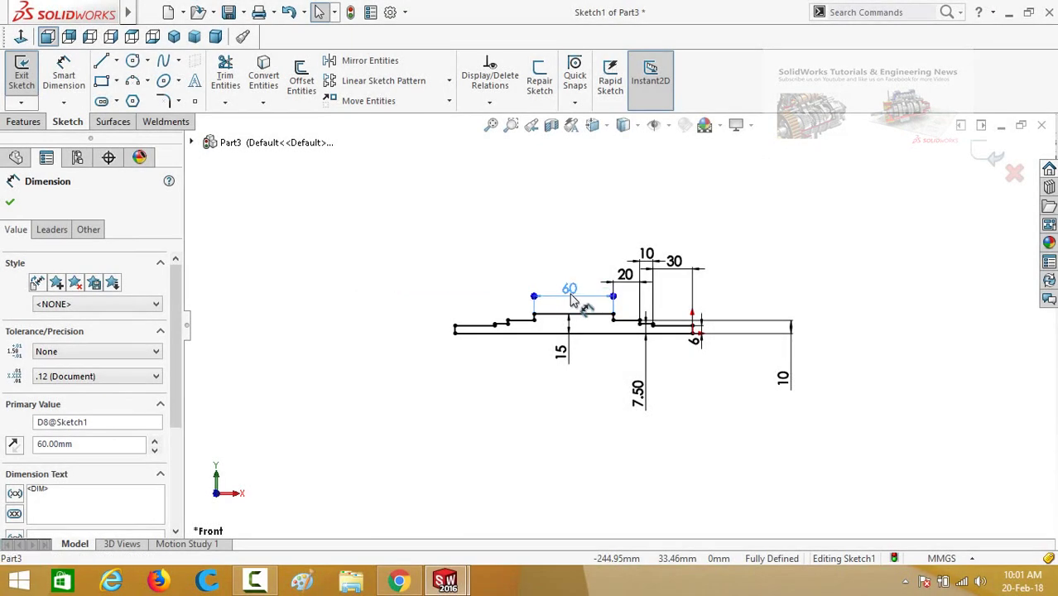
pyautogui.scroll(3, 596, 306)
pyautogui.click(654, 418)
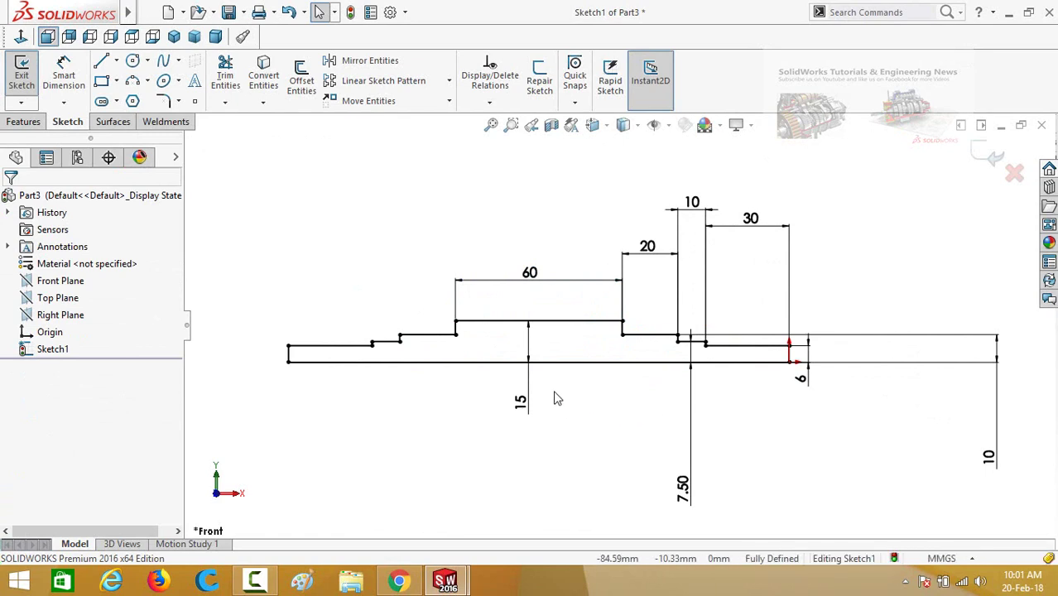
# Step: Revolve the stepped profile 360 degrees about its long bottom line to form a solid
pyautogui.click(23, 122)
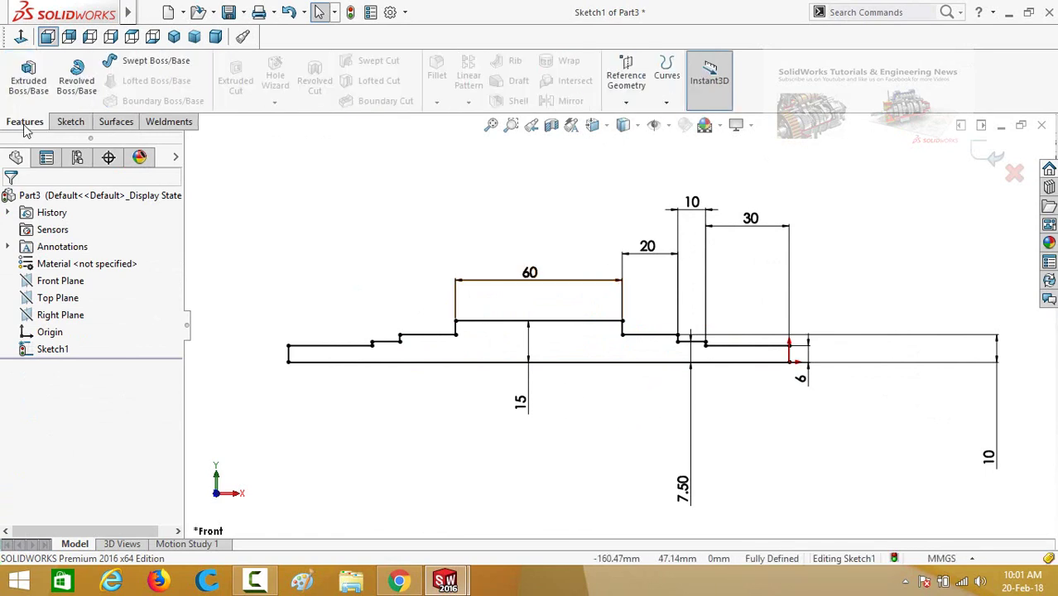
pyautogui.click(86, 86)
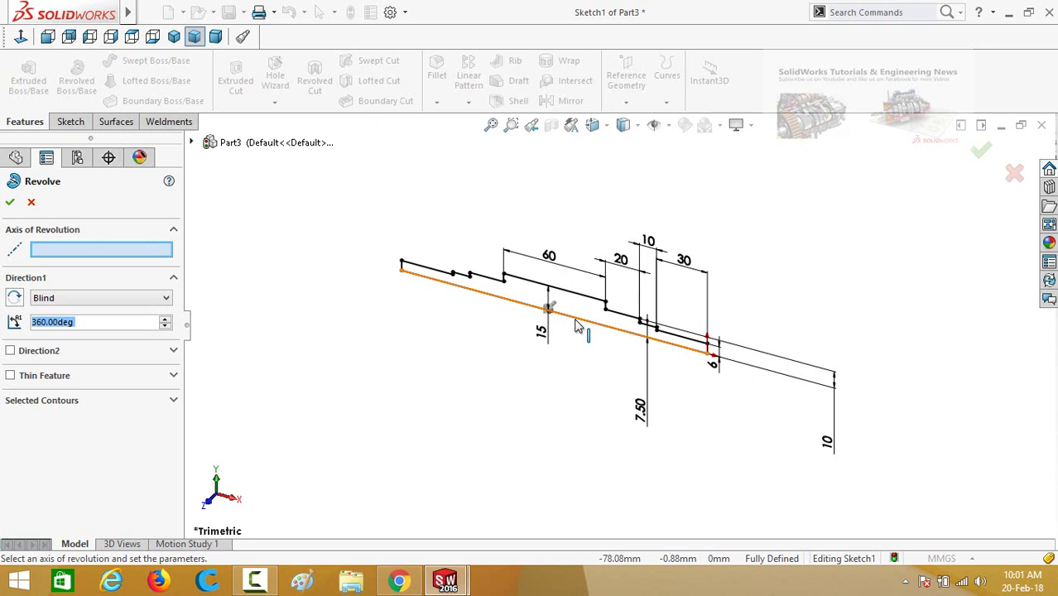
pyautogui.click(577, 322)
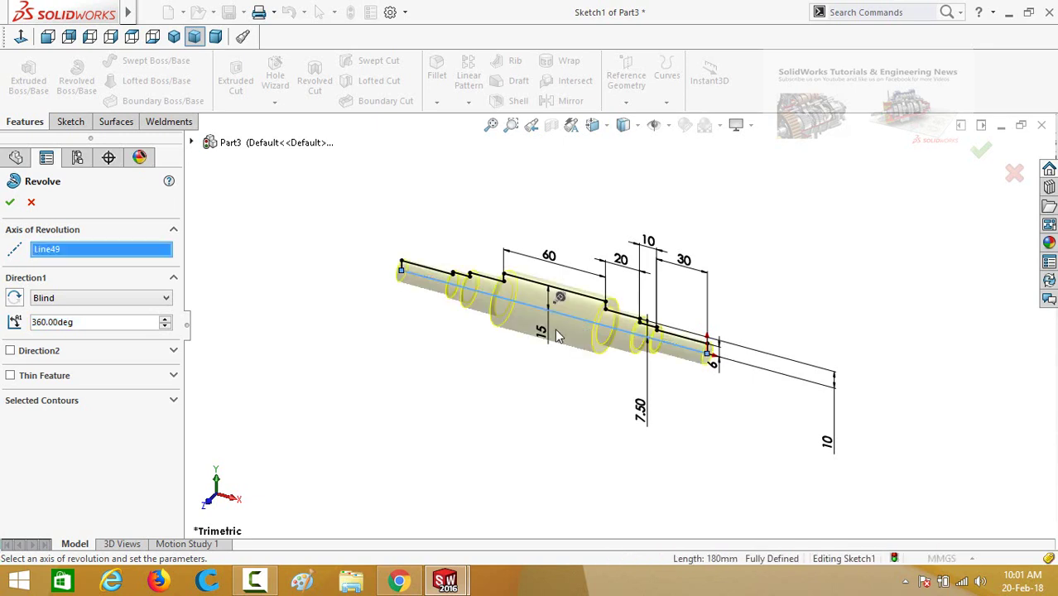
pyautogui.click(10, 204)
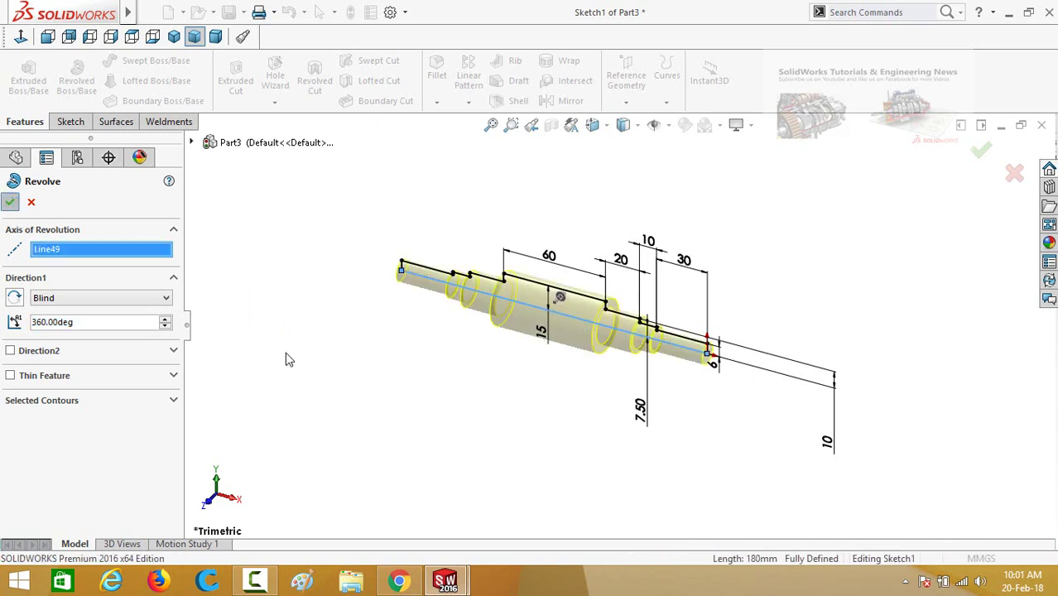
pyautogui.click(326, 378)
pyautogui.moveTo(323, 355); pyautogui.dragTo(338, 452, button='middle')
# Step: Save the part under the file name shaft
pyautogui.hotkey('ctrl', 's')
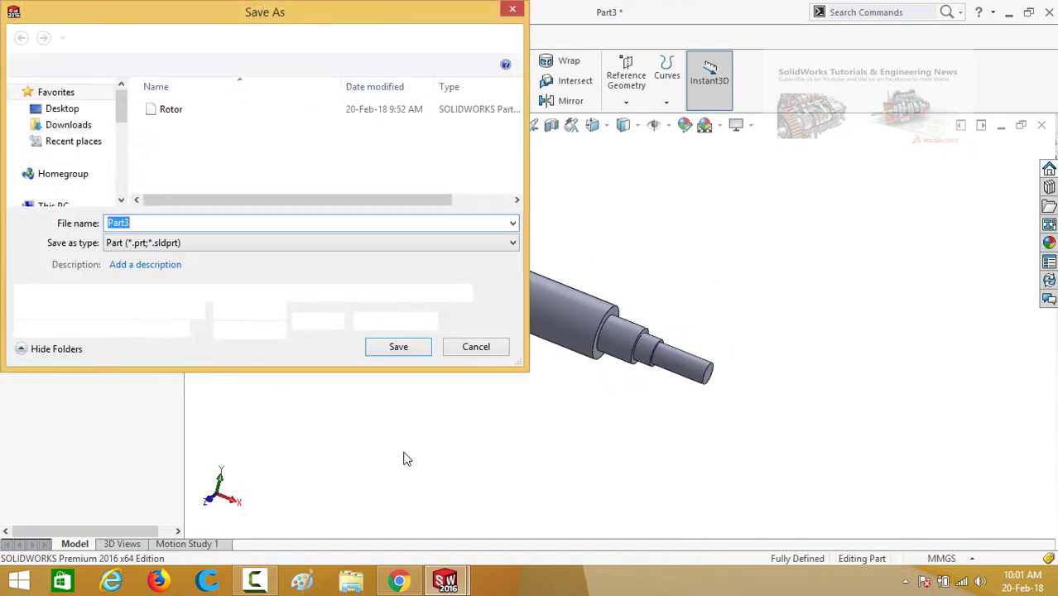
pyautogui.write('shaft')
pyautogui.press('Return')
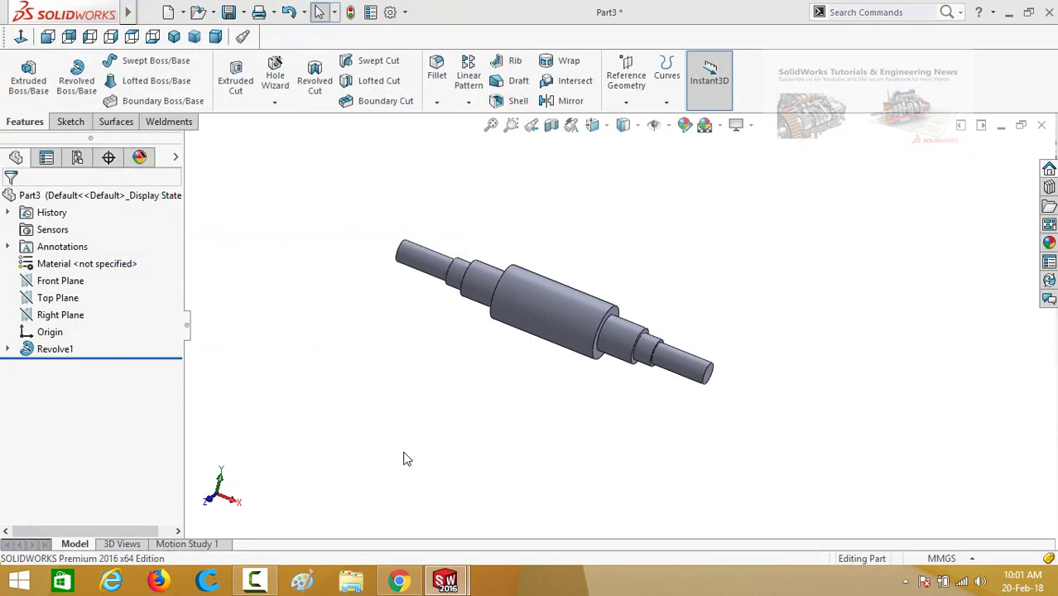
pyautogui.moveTo(348, 317); pyautogui.dragTo(437, 461, button='middle')
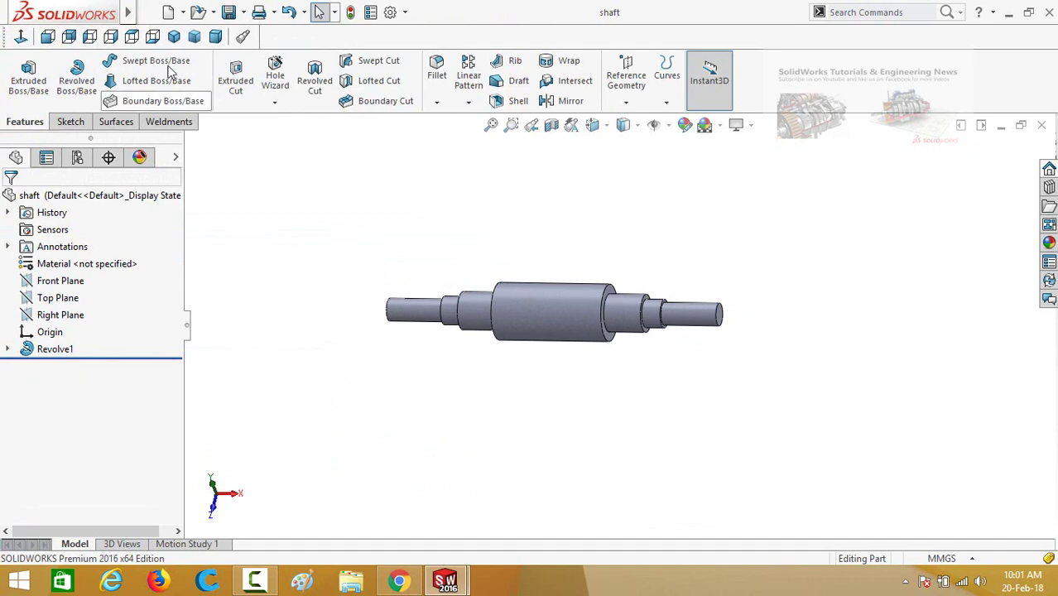
# Step: Create a new part document and start a sketch on the Front Plane
pyautogui.hotkey('ctrl', 'n')
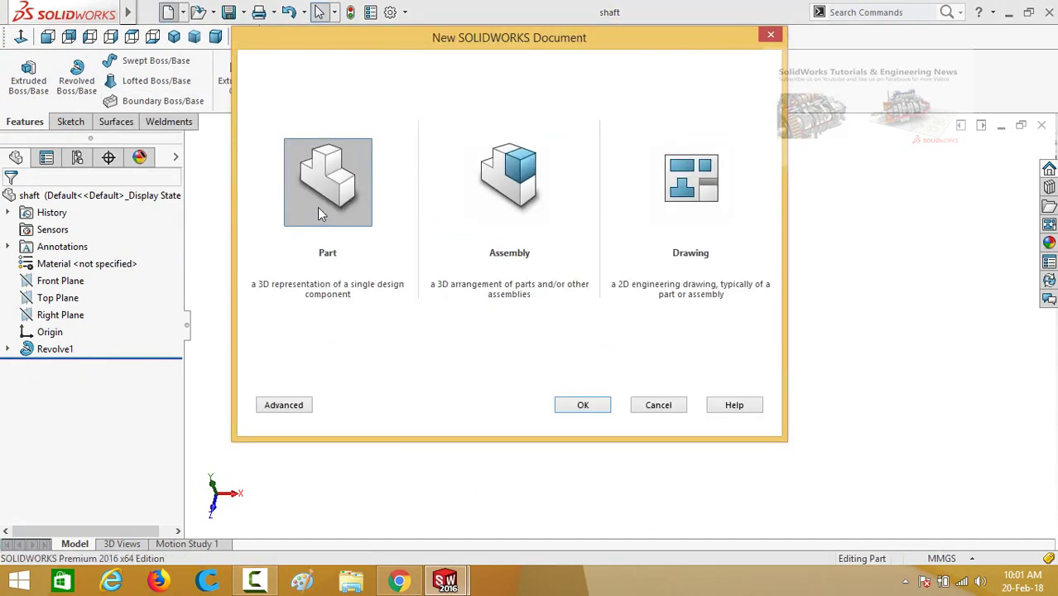
pyautogui.doubleClick(378, 310)
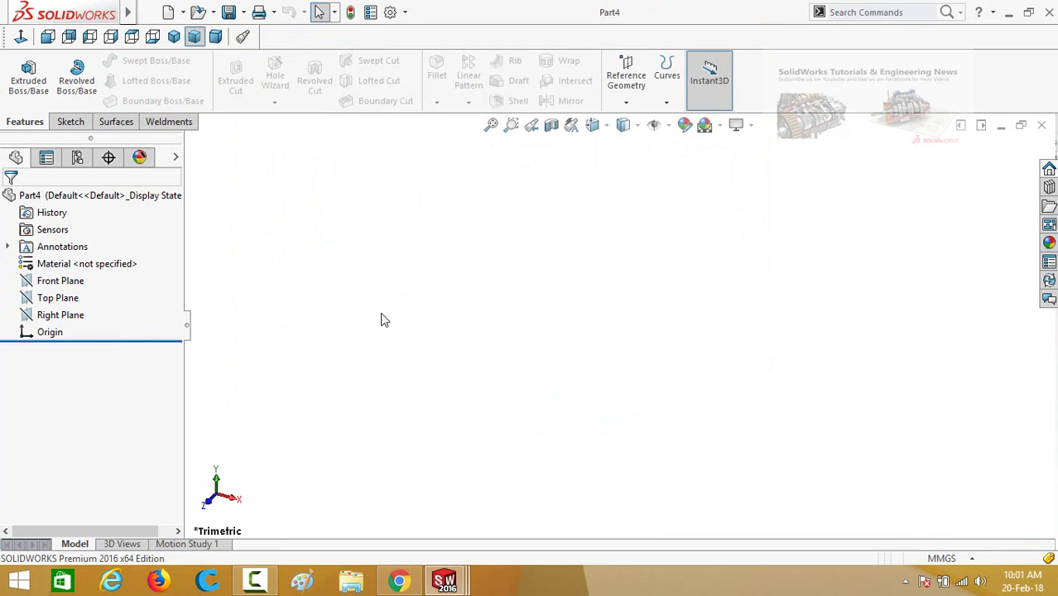
pyautogui.click(25, 284)
pyautogui.click(83, 255)
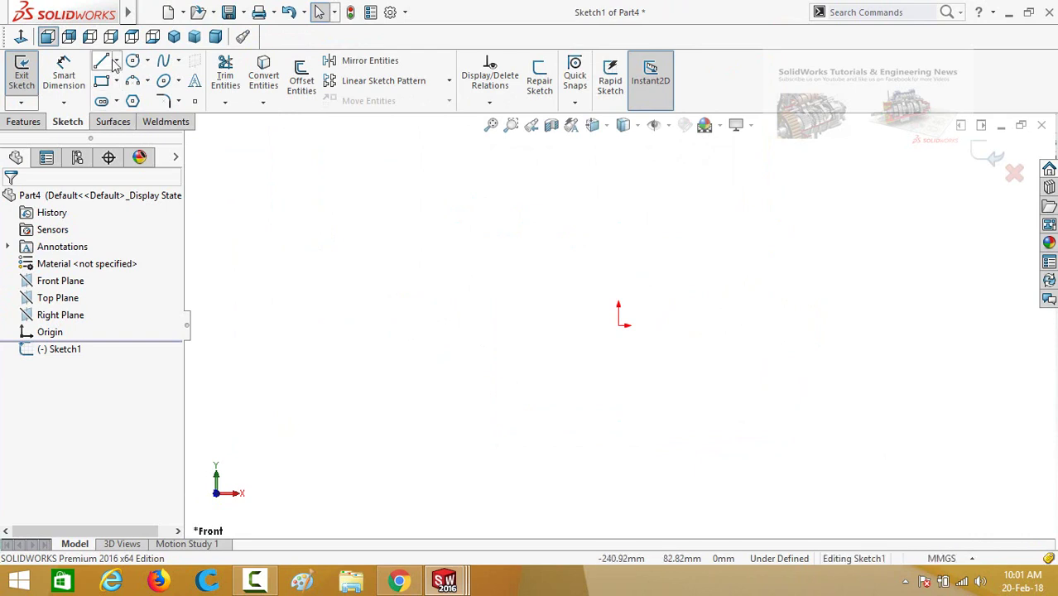
# Step: Draw a horizontal centerline from the origin toward the left
pyautogui.click(116, 61)
pyautogui.click(124, 98)
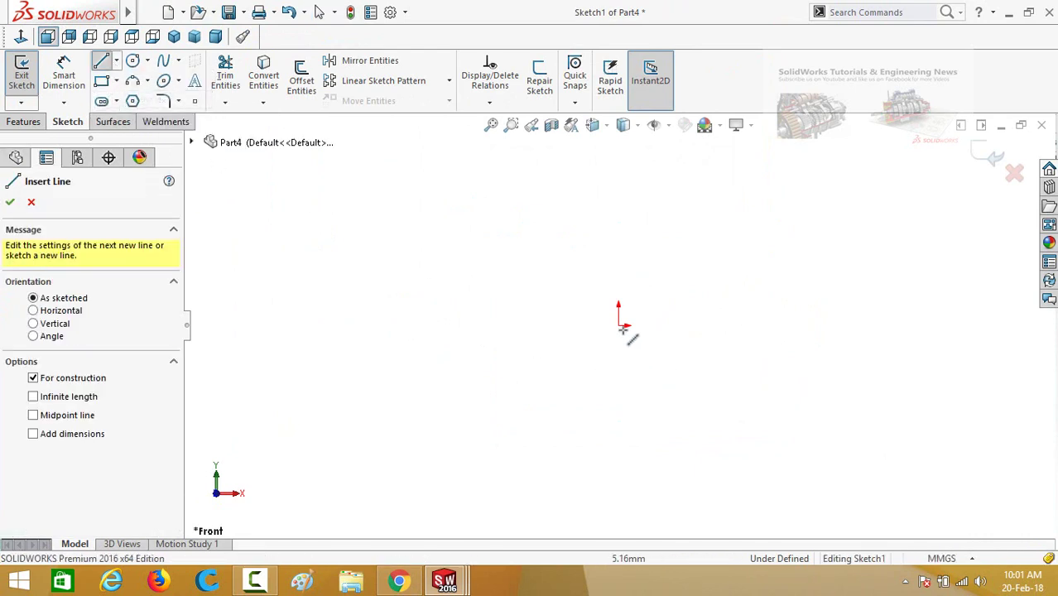
pyautogui.moveTo(623, 326); pyautogui.dragTo(357, 331)
pyautogui.press('Escape')
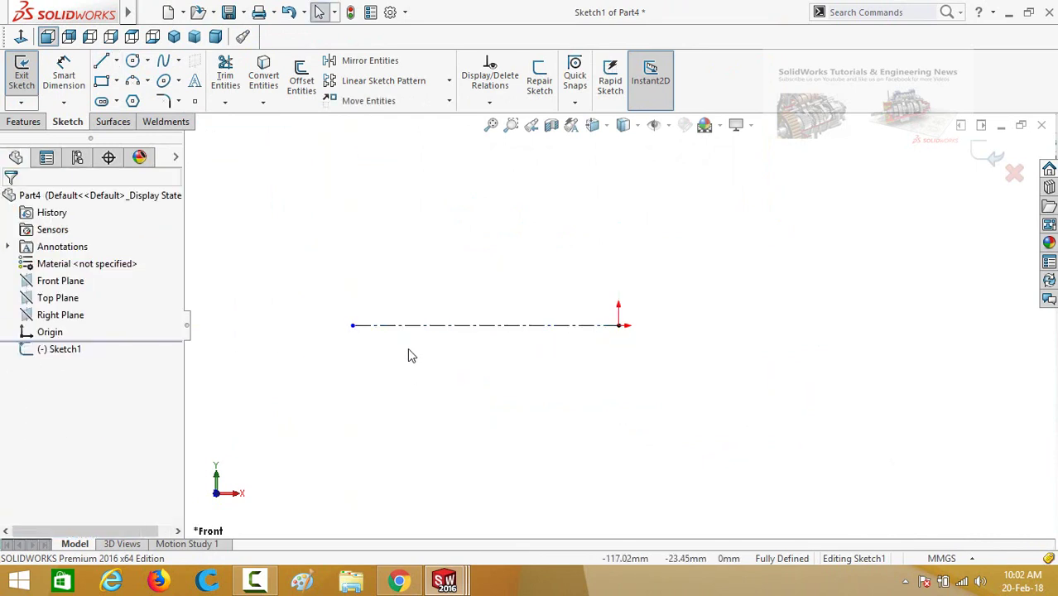
# Step: Sketch a closed rectangle of lines about 45 mm wide just above the centerline, left of the origin
pyautogui.click(100, 65)
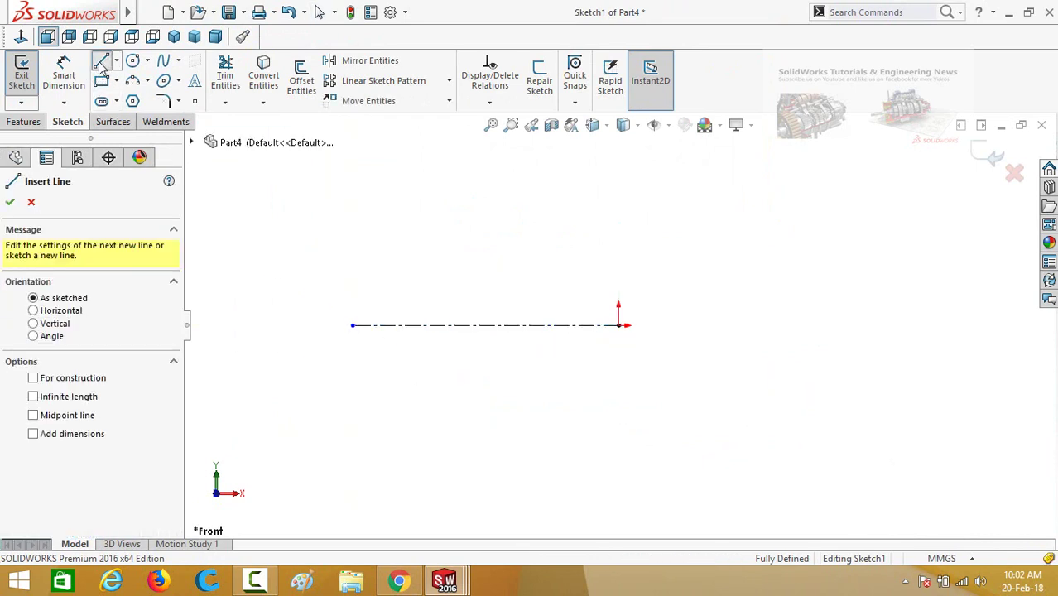
pyautogui.click(462, 258)
pyautogui.click(462, 296)
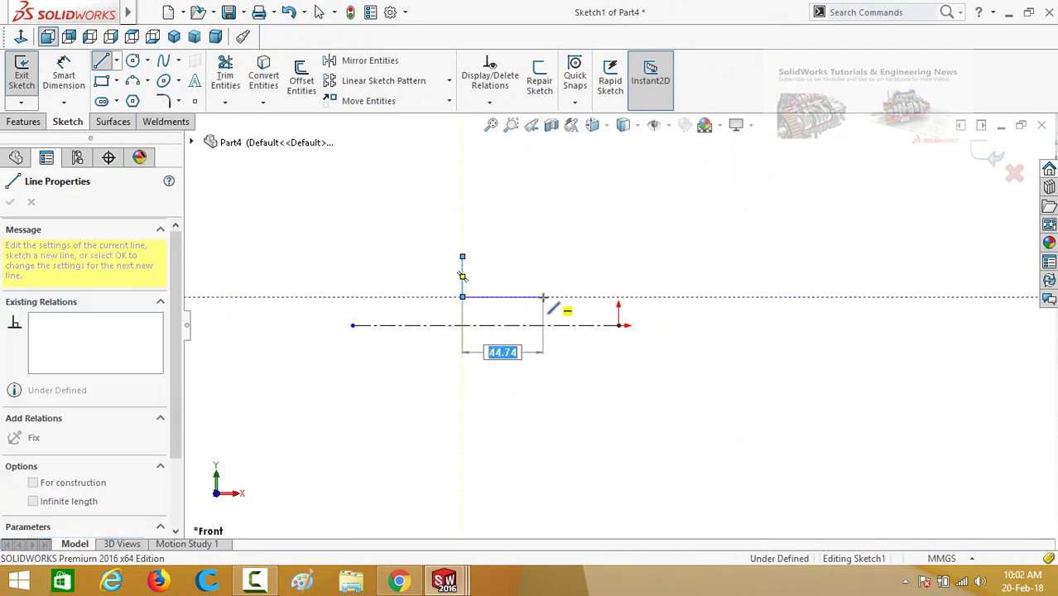
pyautogui.click(543, 296)
pyautogui.click(543, 257)
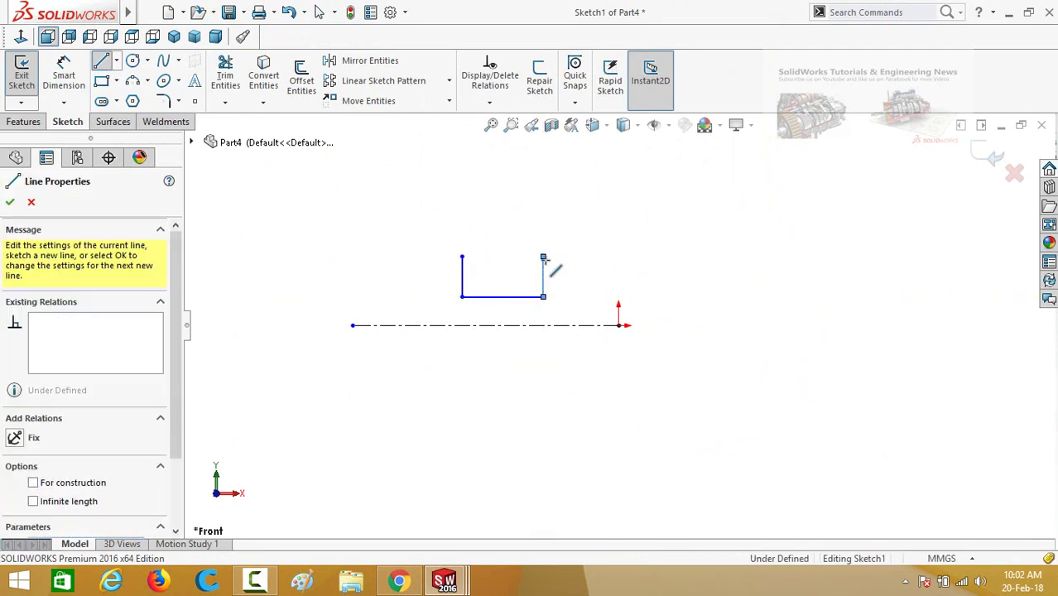
pyautogui.click(462, 257)
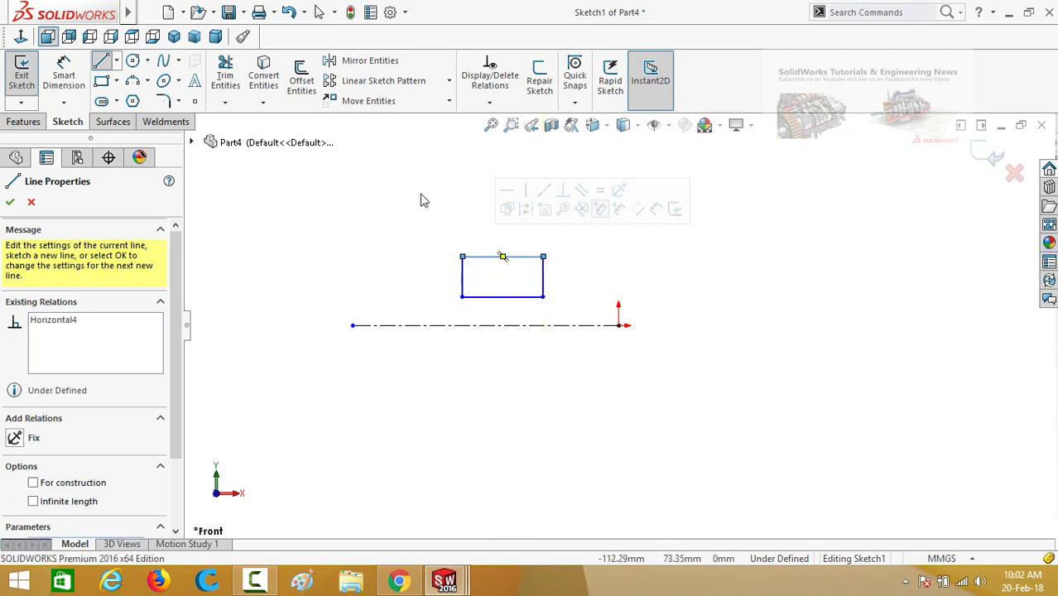
# Step: Sketch a second closed rectangle of lines about 20 mm high above the first one, and make its slanted left edge vertical
pyautogui.click(462, 191)
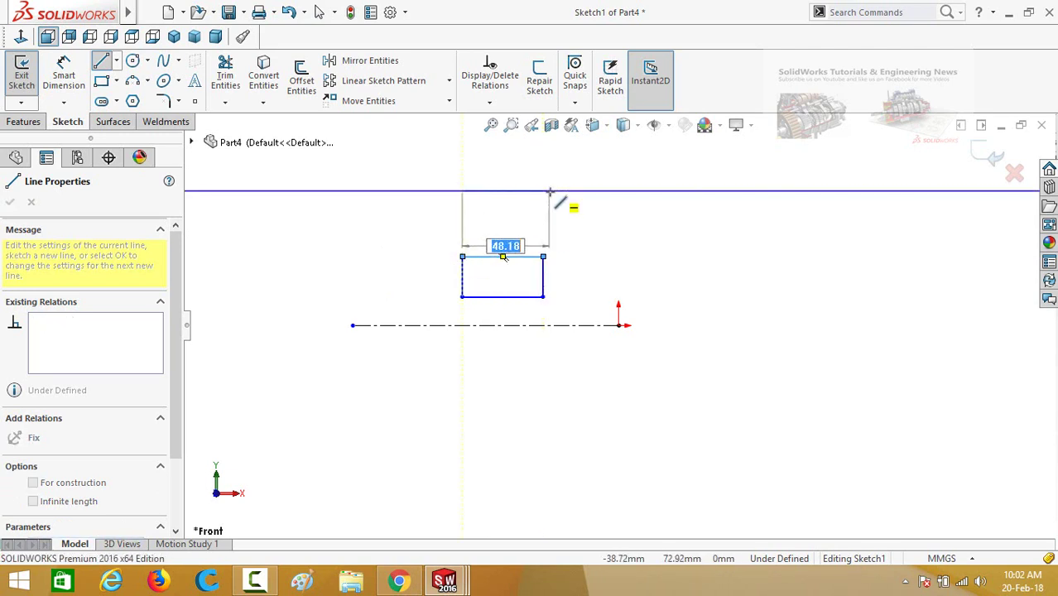
pyautogui.click(543, 192)
pyautogui.click(544, 155)
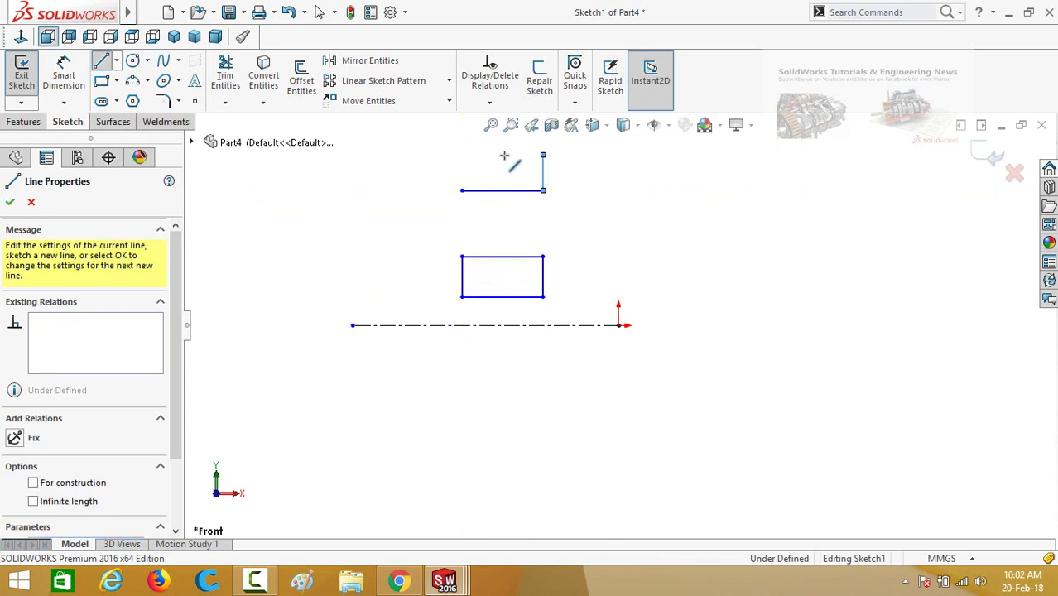
pyautogui.click(467, 155)
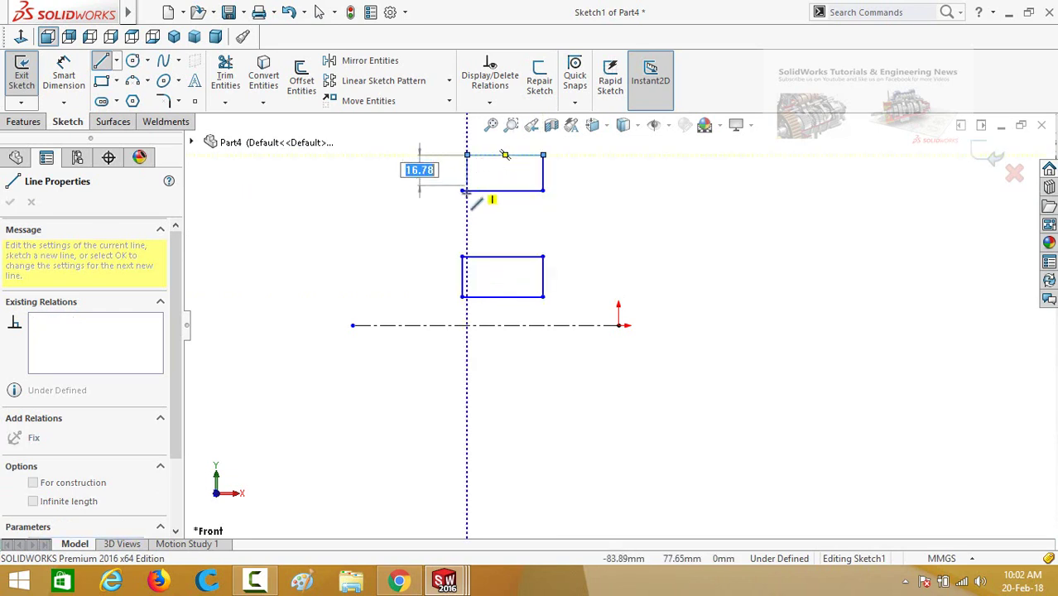
pyautogui.click(462, 191)
pyautogui.press('Escape')
pyautogui.click(465, 174)
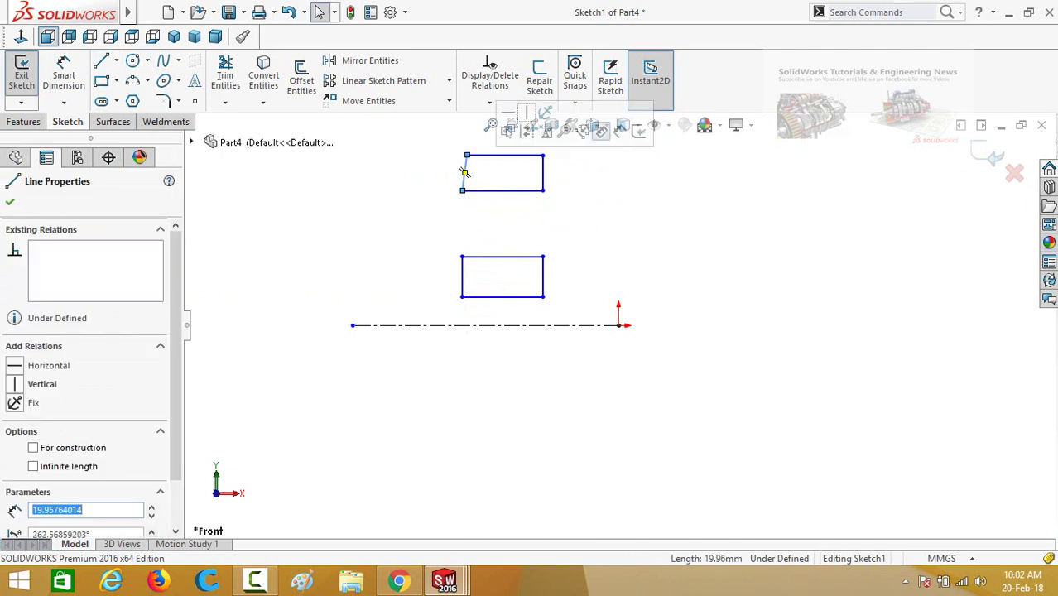
pyautogui.click(530, 116)
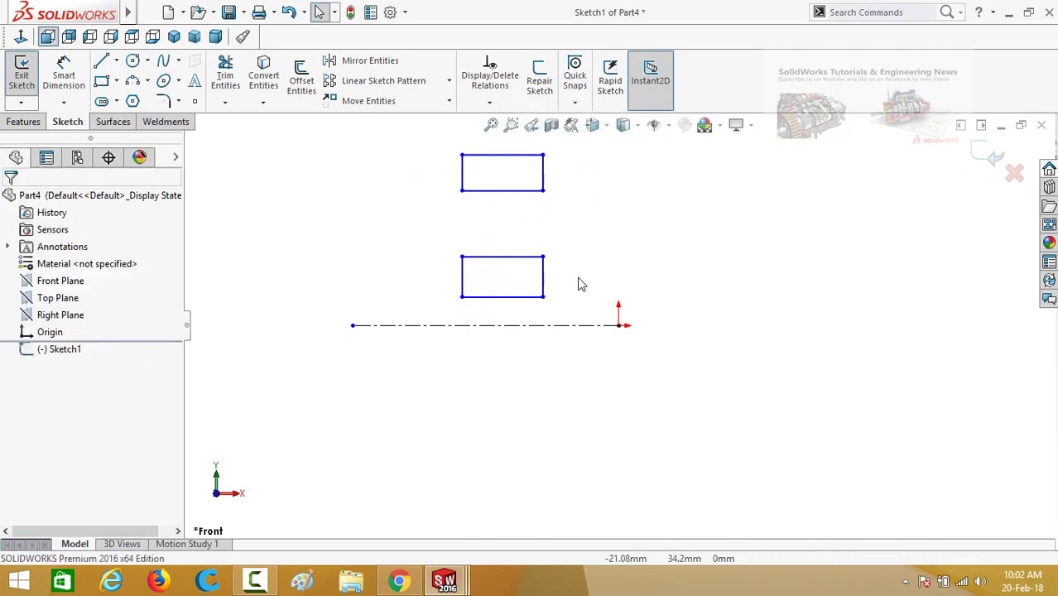
# Step: Make the right edges of the two rectangles equal in length and collinear
pyautogui.click(543, 278)
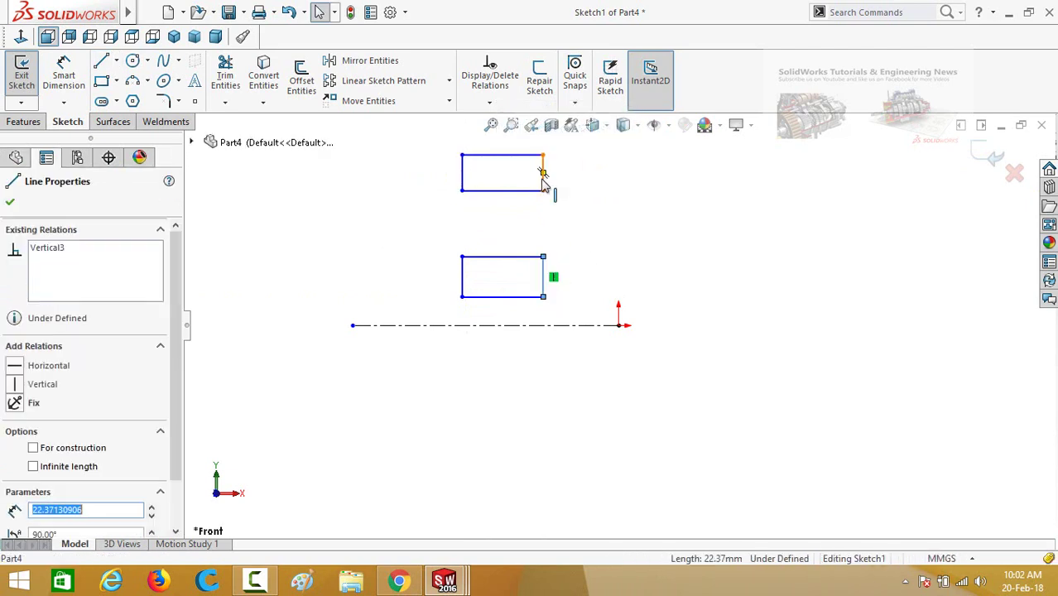
pyautogui.keyDown('ctrl'); pyautogui.click(543, 178); pyautogui.keyUp('ctrl')
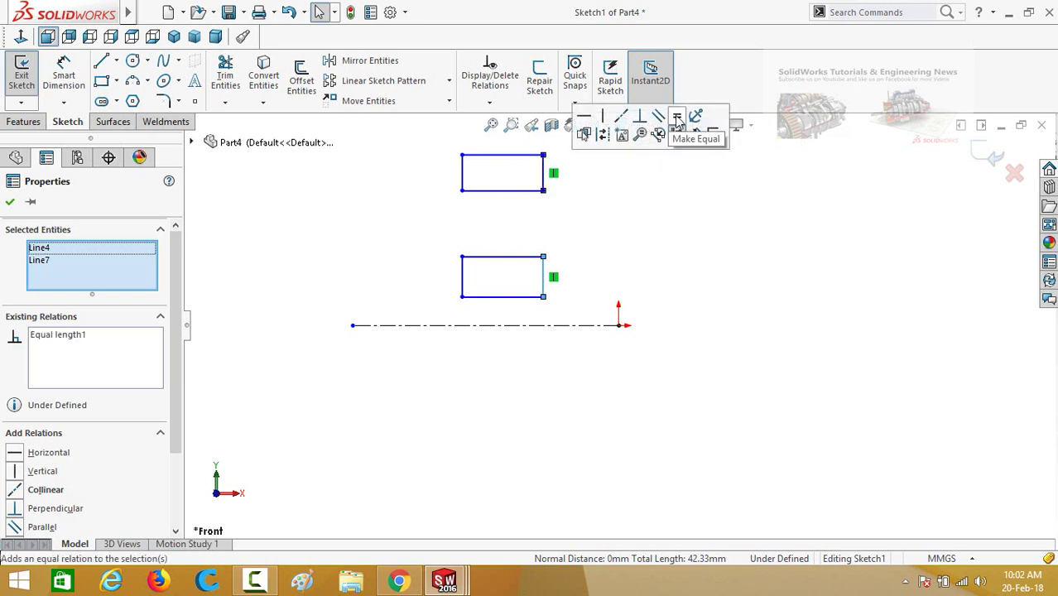
pyautogui.click(620, 116)
pyautogui.click(552, 306)
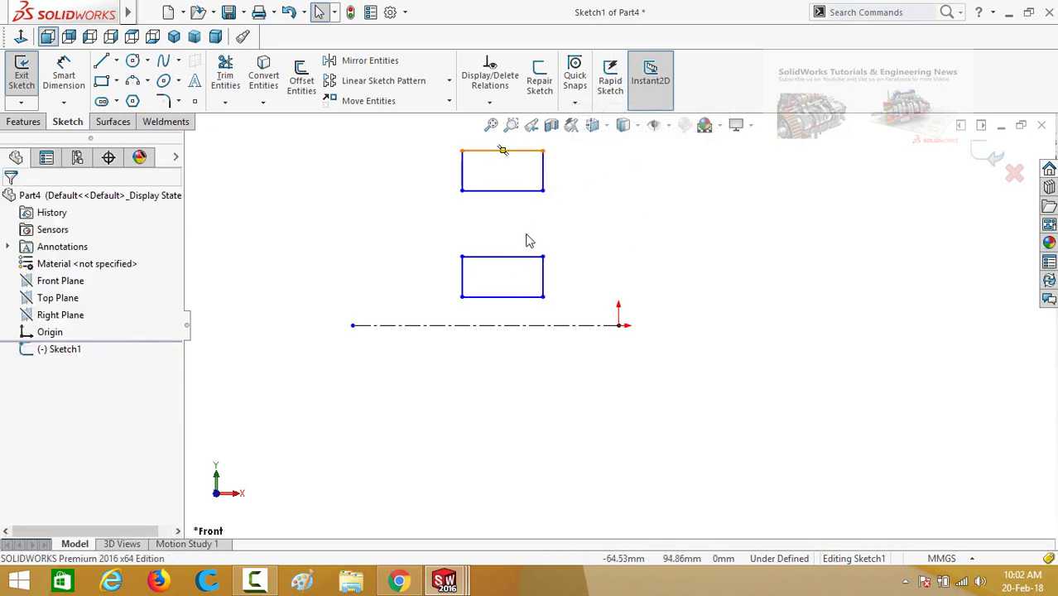
# Step: Make the four horizontal edges of both rectangles equal in length
pyautogui.scroll(1, 533, 240)
pyautogui.moveTo(543, 160); pyautogui.dragTo(510, 312)
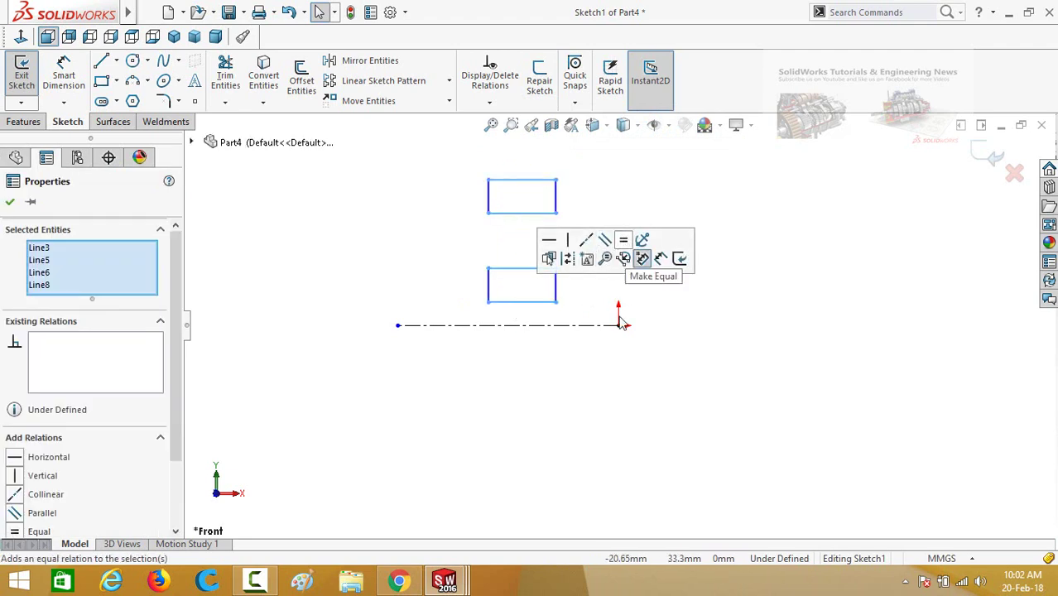
pyautogui.click(550, 388)
# Step: Add a 15 mm diameter dimension between the lower rectangle's bottom edge and the centerline
pyautogui.keyDown('ctrl'); pyautogui.moveTo(590, 251); pyautogui.dragTo(608, 265, button='middle'); pyautogui.keyUp('ctrl')
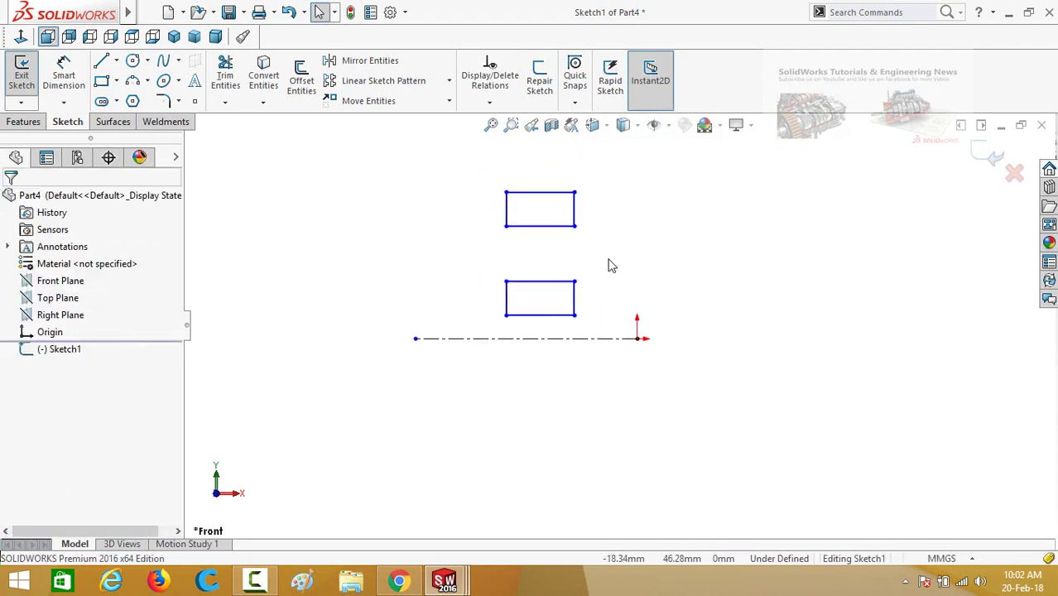
pyautogui.moveTo(649, 287); pyautogui.dragTo(649, 252, button='right')
pyautogui.scroll(2, 624, 409)
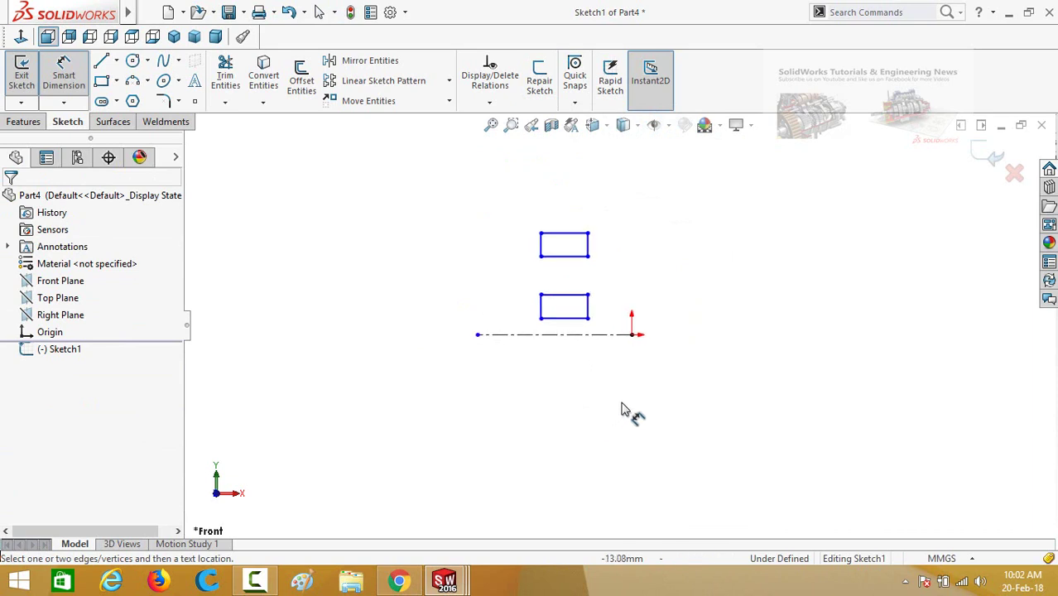
pyautogui.scroll(-2, 558, 334)
pyautogui.click(555, 296)
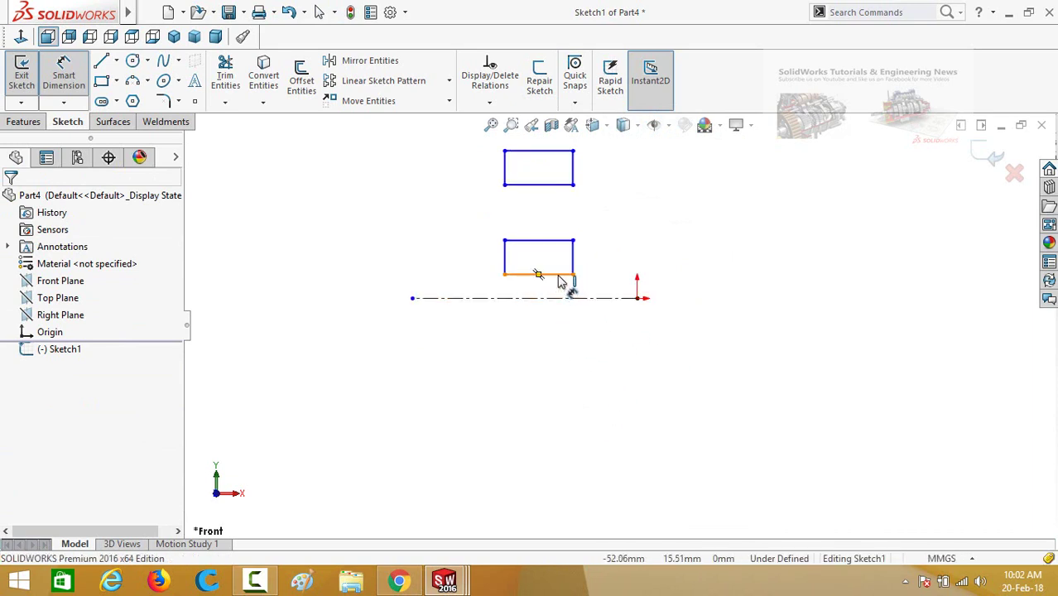
pyautogui.click(556, 274)
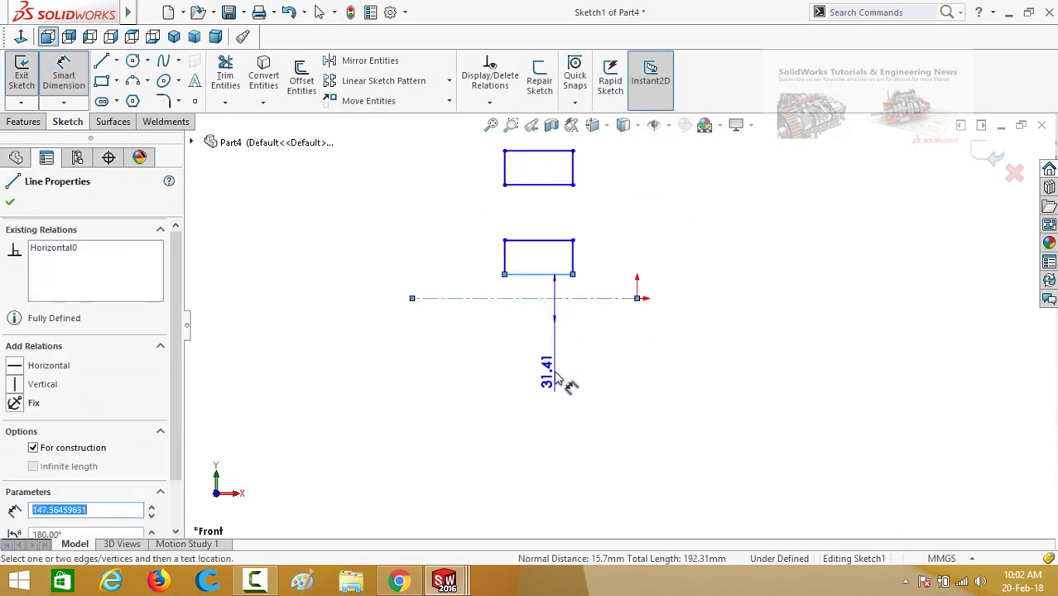
pyautogui.click(560, 381)
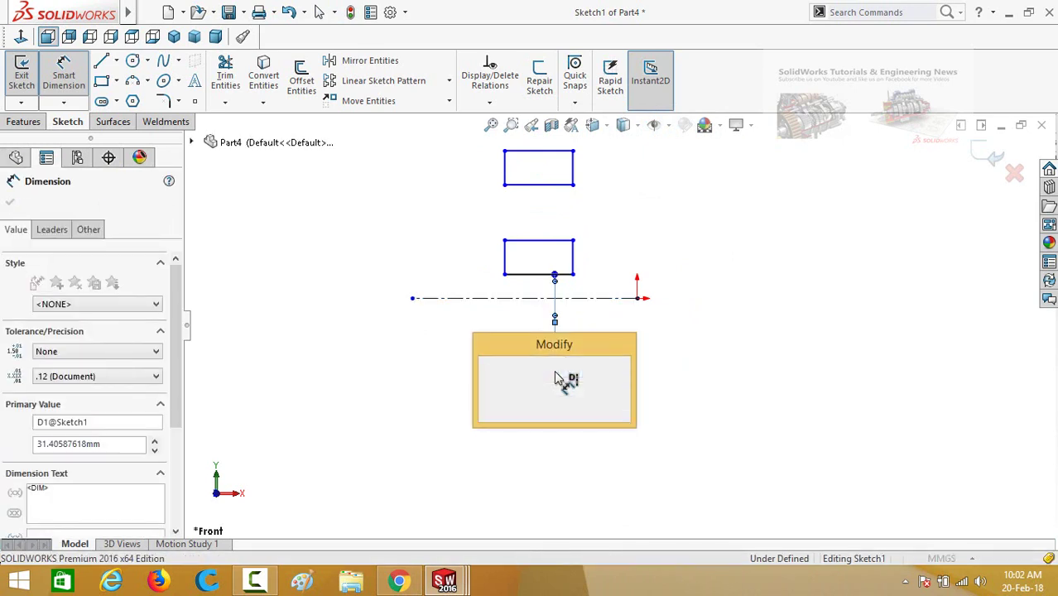
pyautogui.write('15')
pyautogui.click(488, 369)
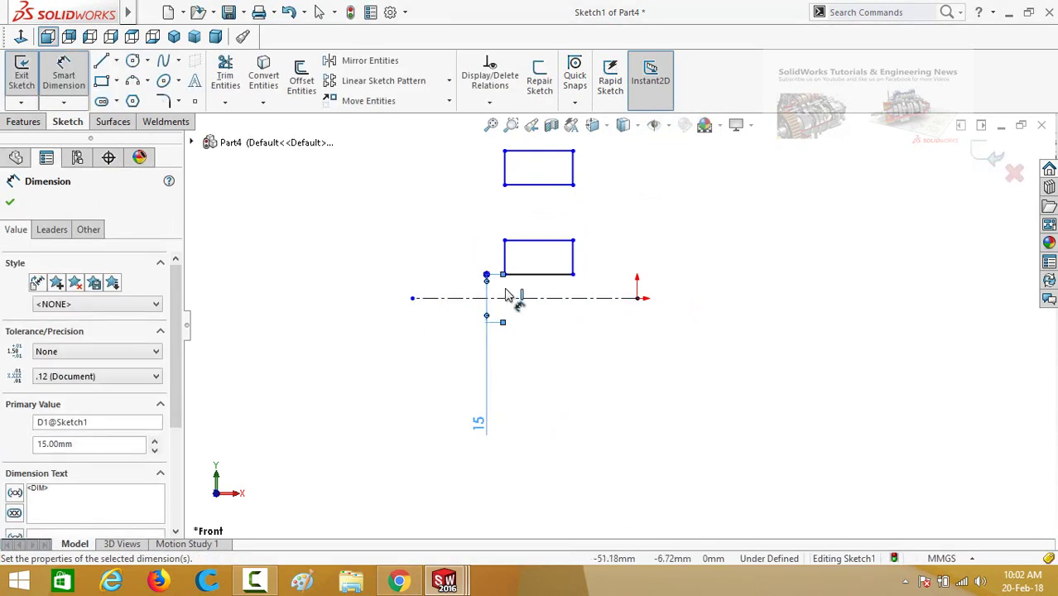
# Step: Add a 35 mm diameter dimension between the upper rectangle's top edge and the centerline
pyautogui.scroll(2, 617, 324)
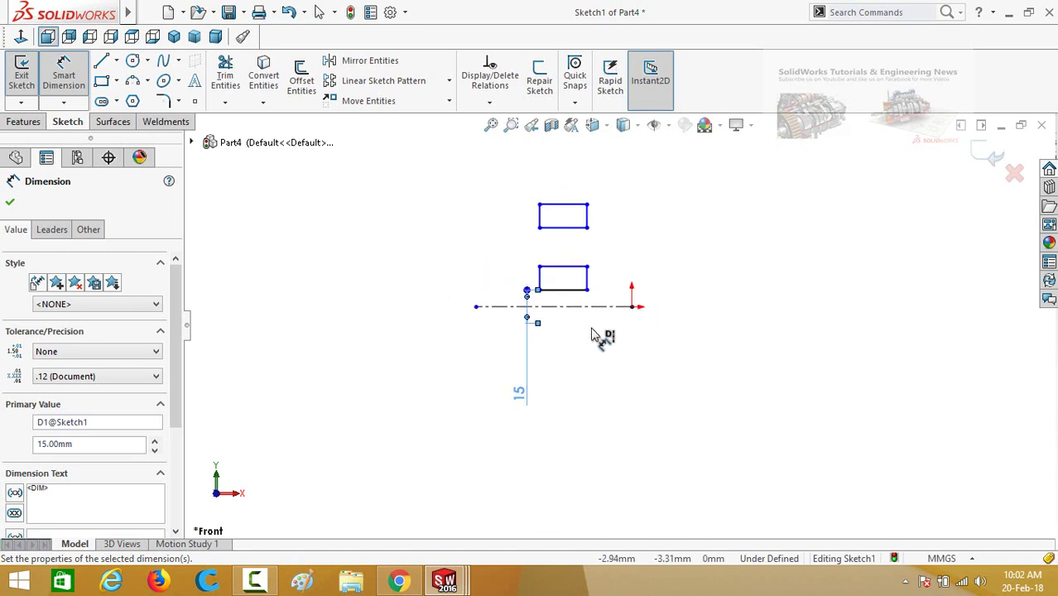
pyautogui.click(575, 206)
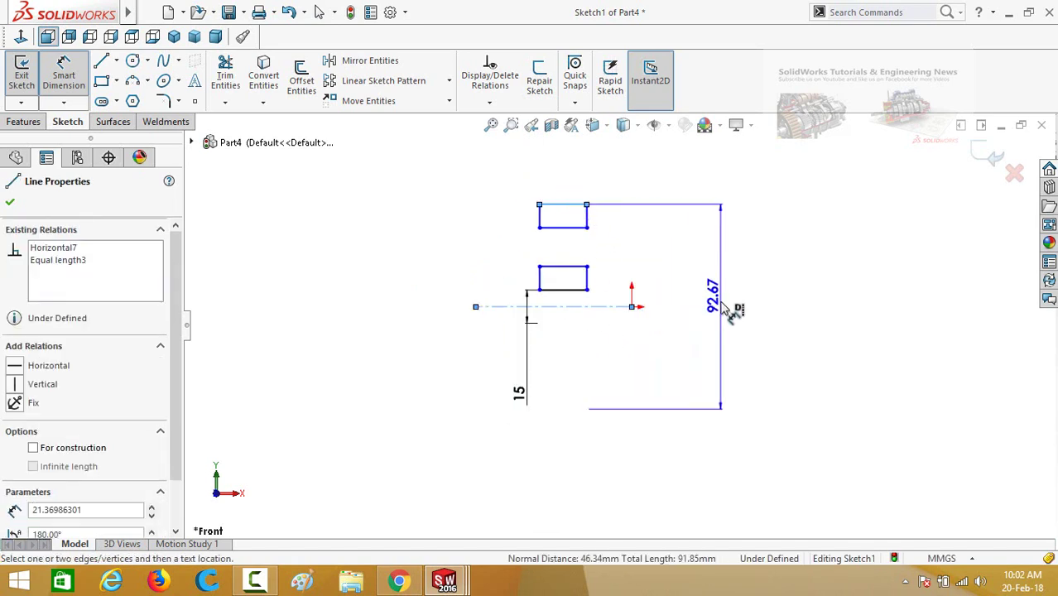
pyautogui.click(720, 322)
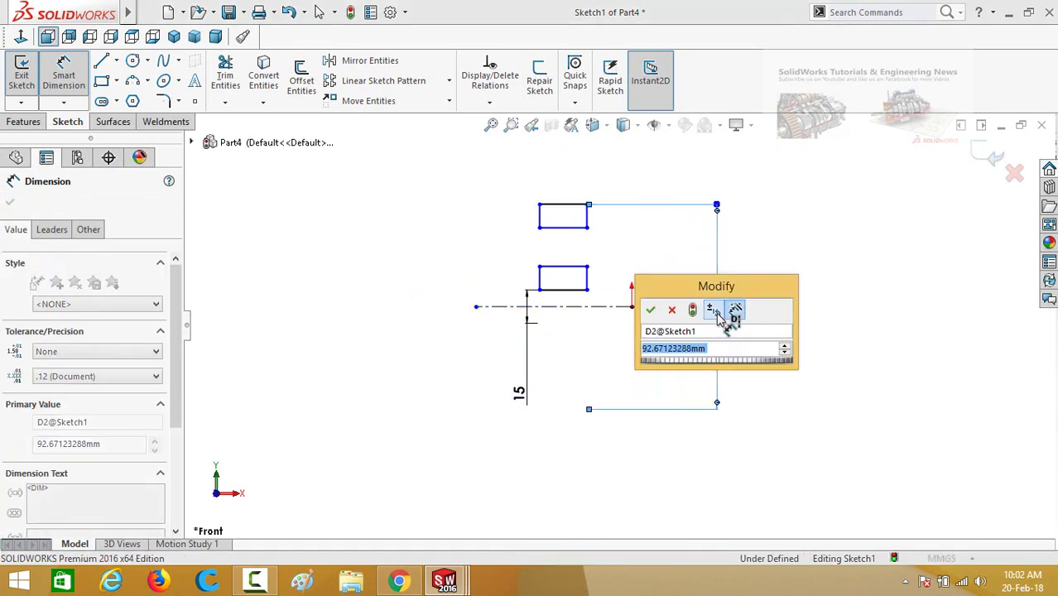
pyautogui.write('30')
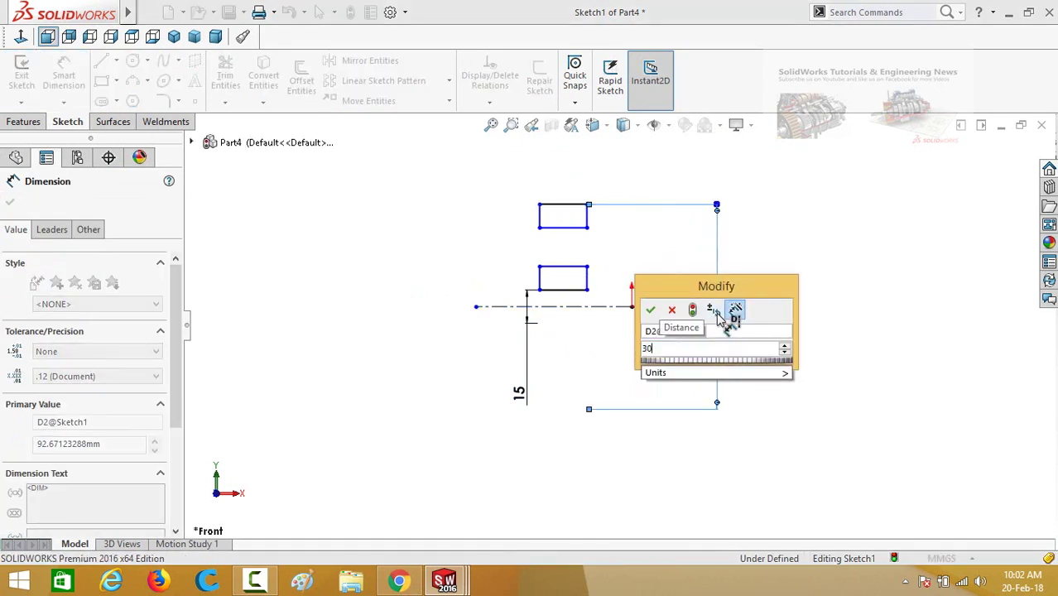
pyautogui.press('BackSpace')
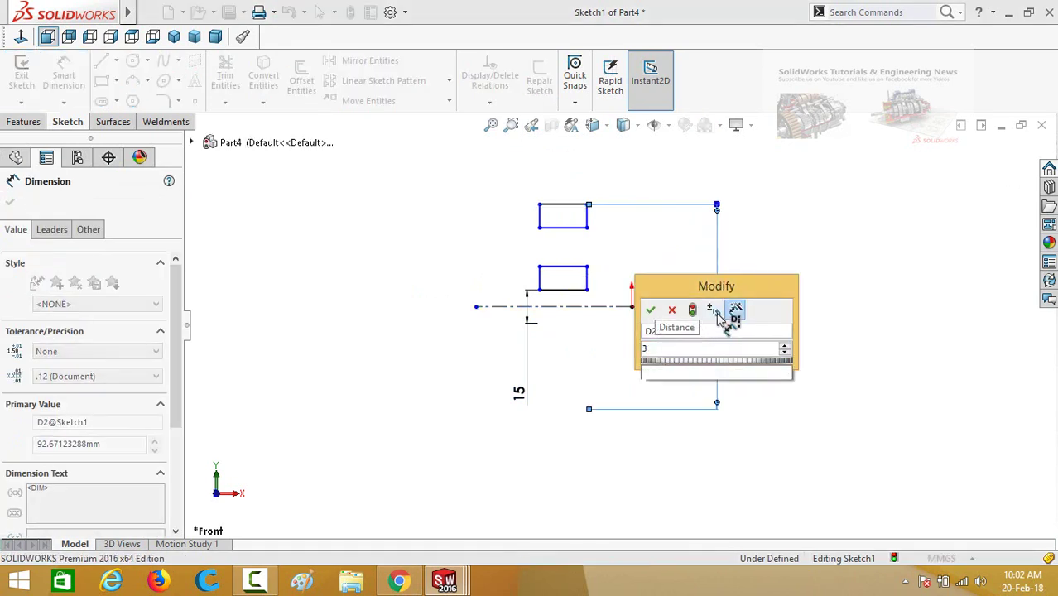
pyautogui.write('5')
pyautogui.press('Return')
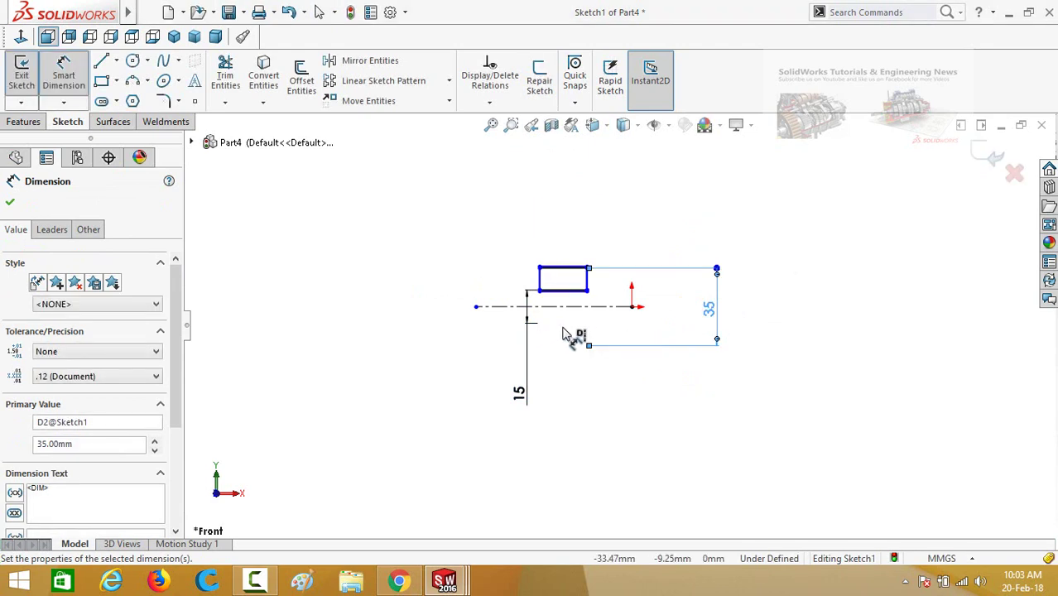
# Step: Pull the overlapping rectangles apart by reducing their height to about 2.4 mm
pyautogui.scroll(-3, 571, 329)
pyautogui.scroll(-3, 617, 261)
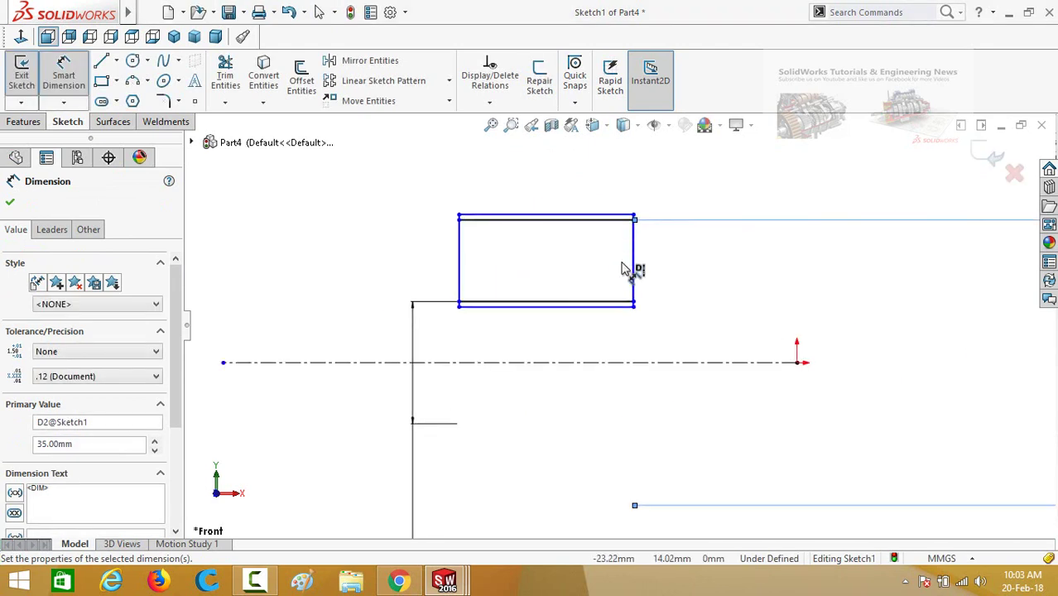
pyautogui.click(614, 319)
pyautogui.moveTo(634, 306); pyautogui.dragTo(636, 245)
pyautogui.scroll(2, 667, 314)
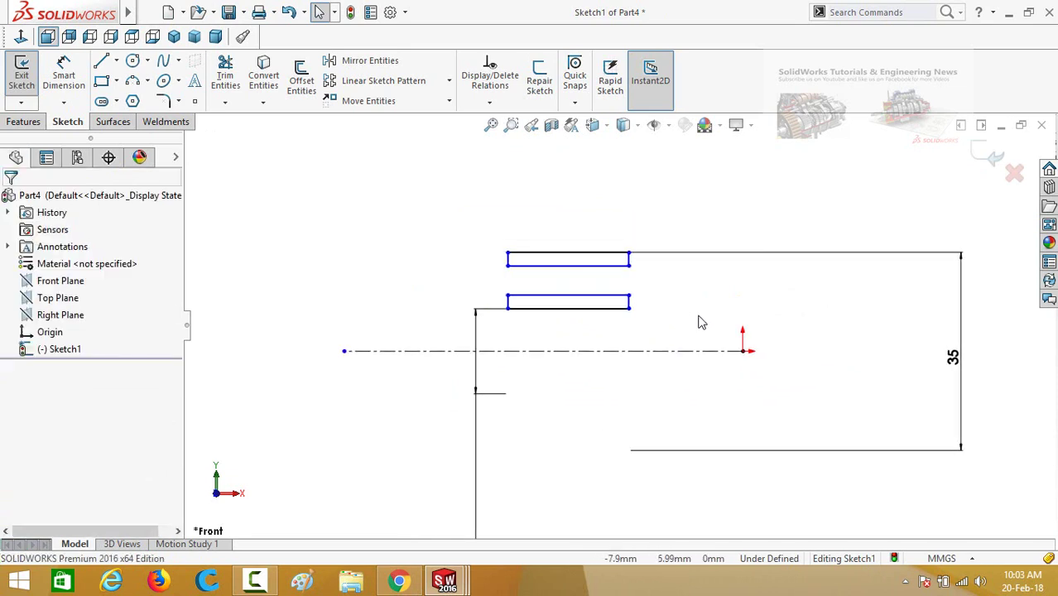
# Step: Dimension the upper rectangle's top edge to a width of 10 mm
pyautogui.moveTo(700, 323); pyautogui.dragTo(608, 252, button='right')
pyautogui.click(602, 253)
pyautogui.click(588, 184)
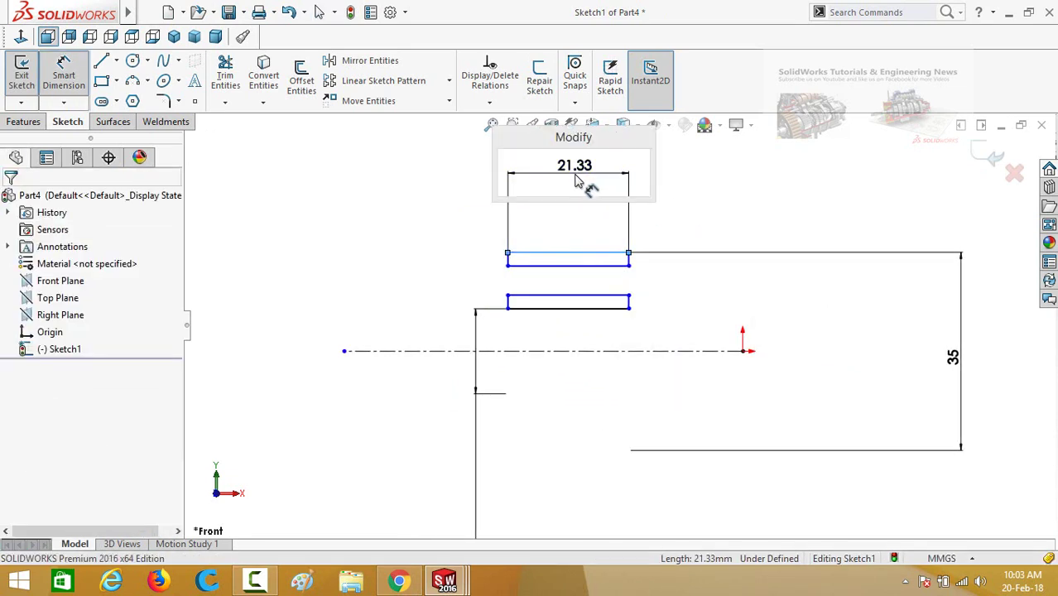
pyautogui.write('10')
pyautogui.press('Return')
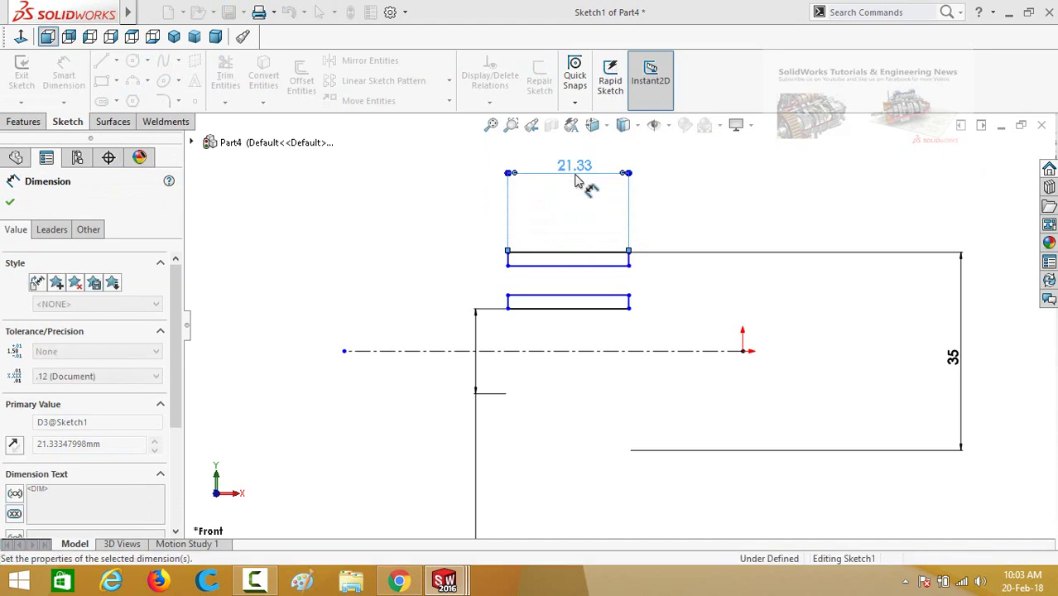
# Step: Dimension the lower rectangle's right edge to a height of 3 mm
pyautogui.scroll(-2, 589, 313)
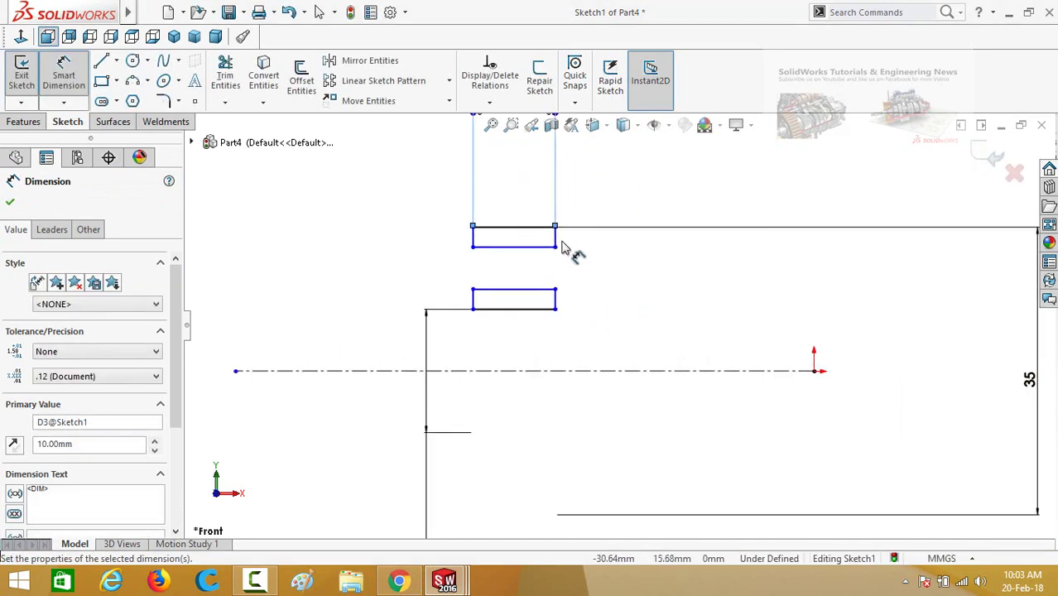
pyautogui.scroll(-1, 640, 381)
pyautogui.click(635, 364)
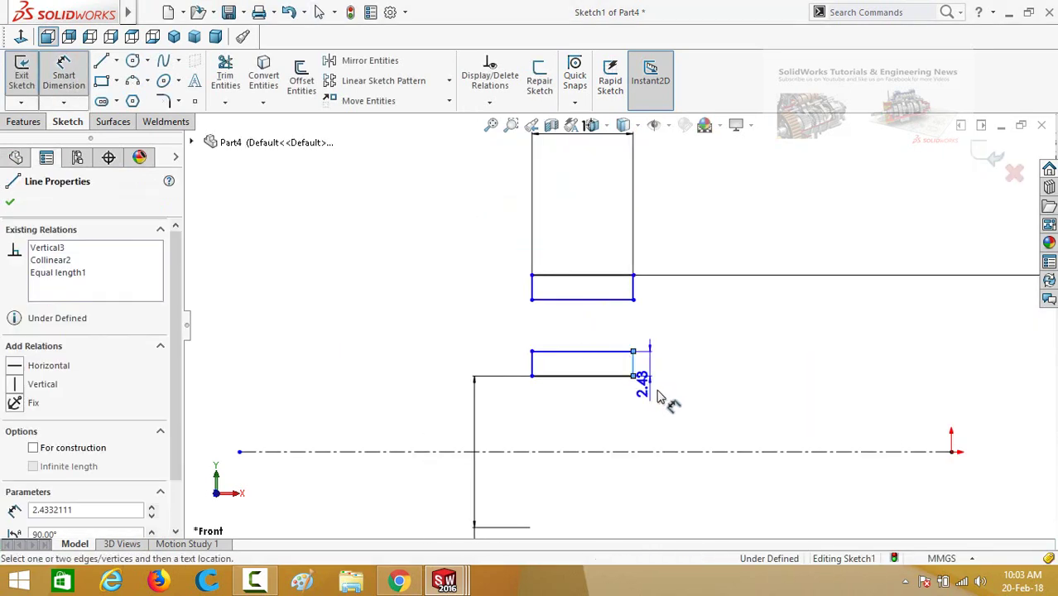
pyautogui.click(678, 414)
pyautogui.write('3')
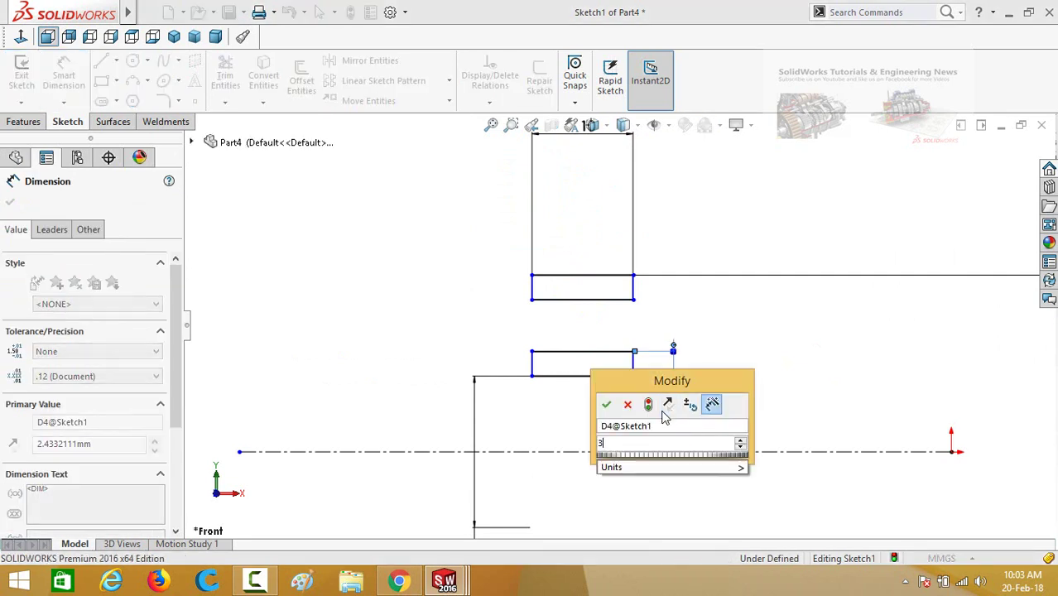
pyautogui.click(606, 406)
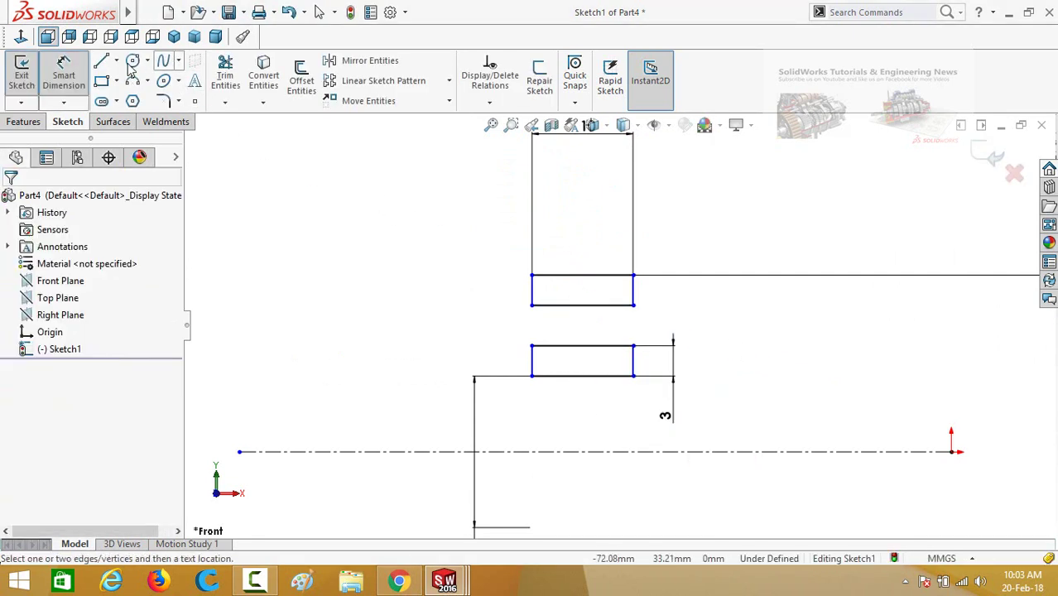
# Step: Draw a vertical centerline joining the midpoints of the two facing horizontal edges between the rectangles
pyautogui.click(117, 62)
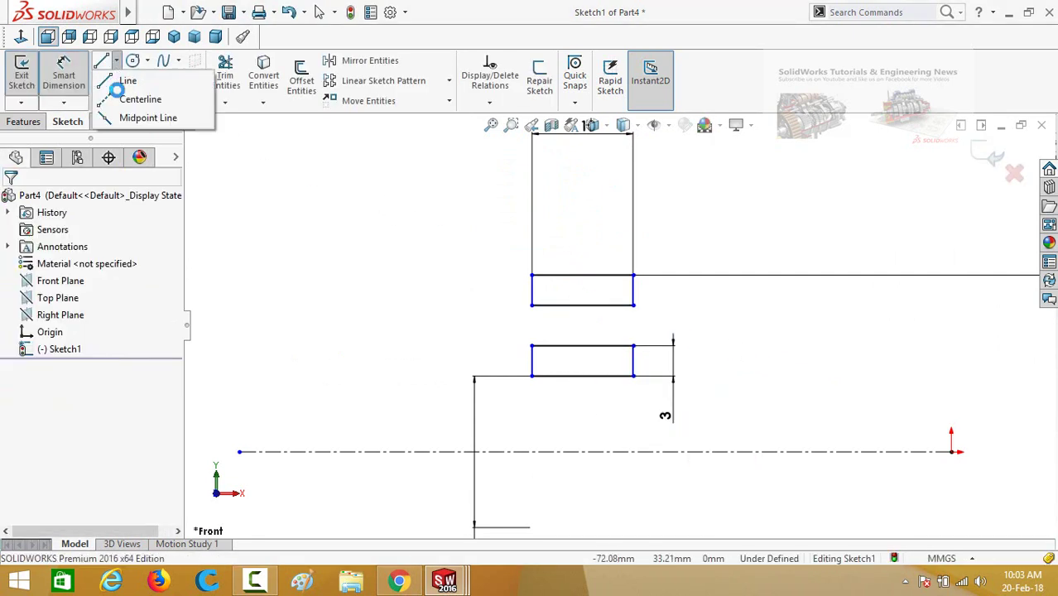
pyautogui.click(125, 93)
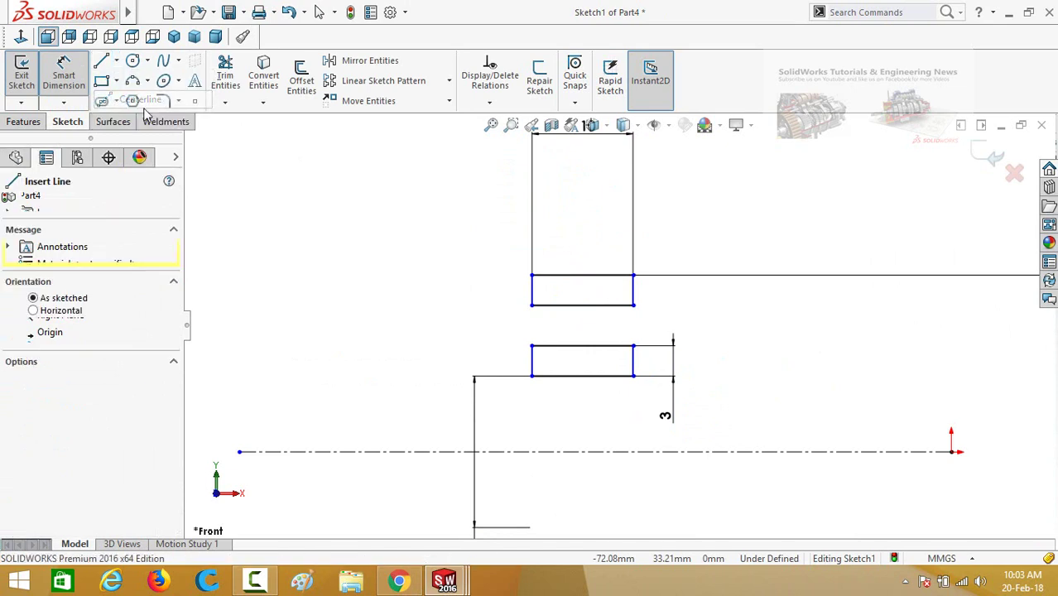
pyautogui.click(582, 305)
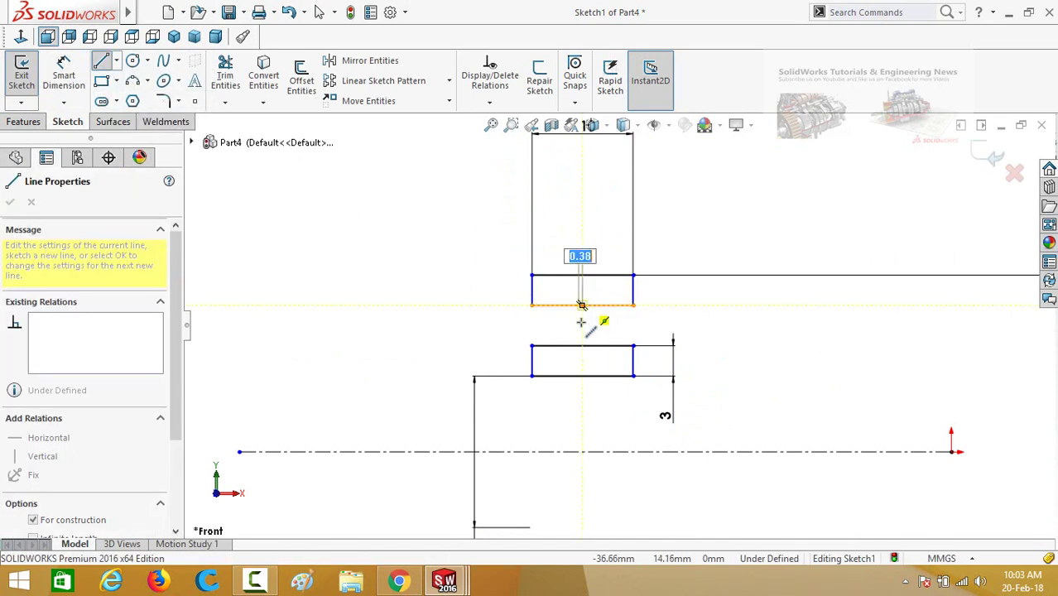
pyautogui.doubleClick(582, 345)
pyautogui.press('Escape')
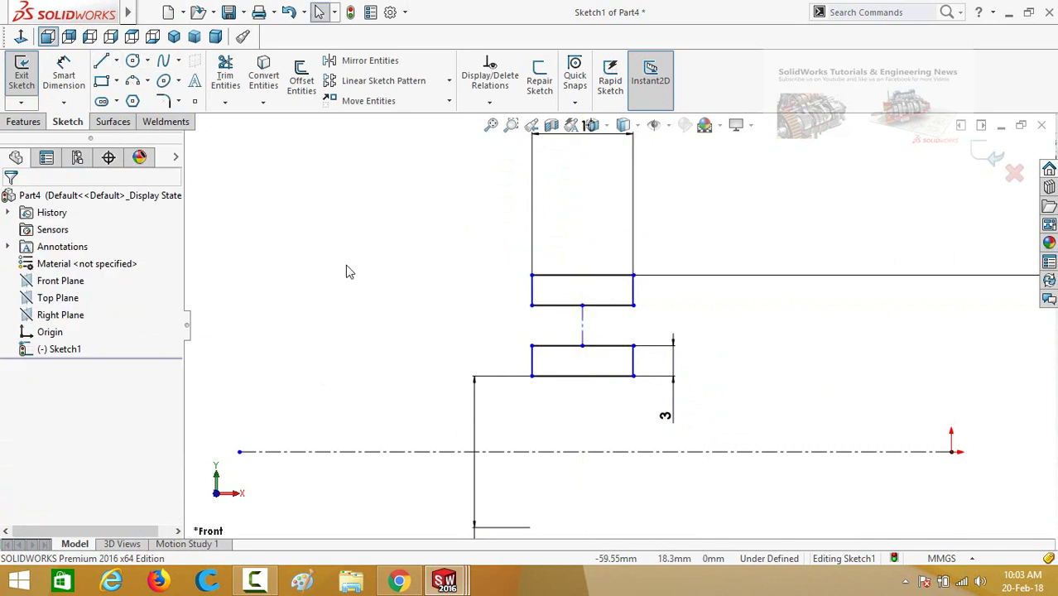
# Step: Draw a circle about 7.6 mm in diameter centered on the midpoint of the short vertical centerline between the rectangles
pyautogui.click(134, 62)
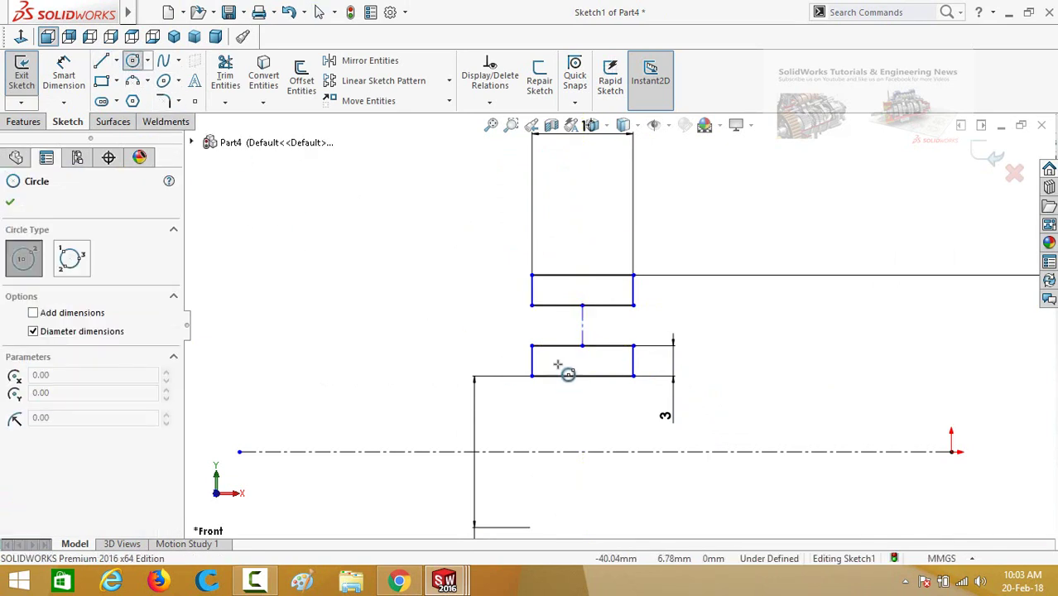
pyautogui.click(582, 325)
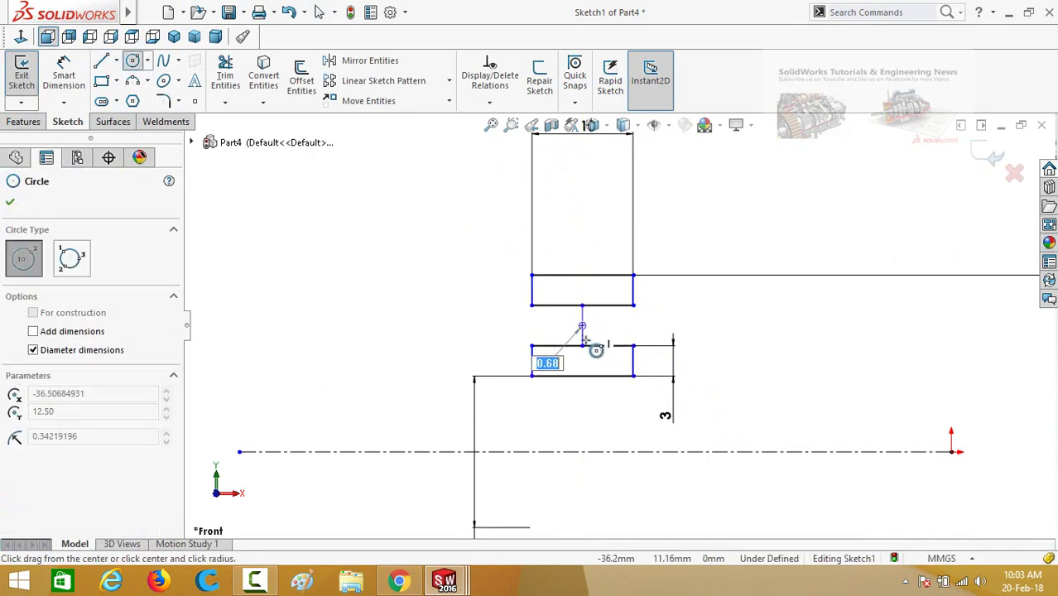
pyautogui.click(580, 364)
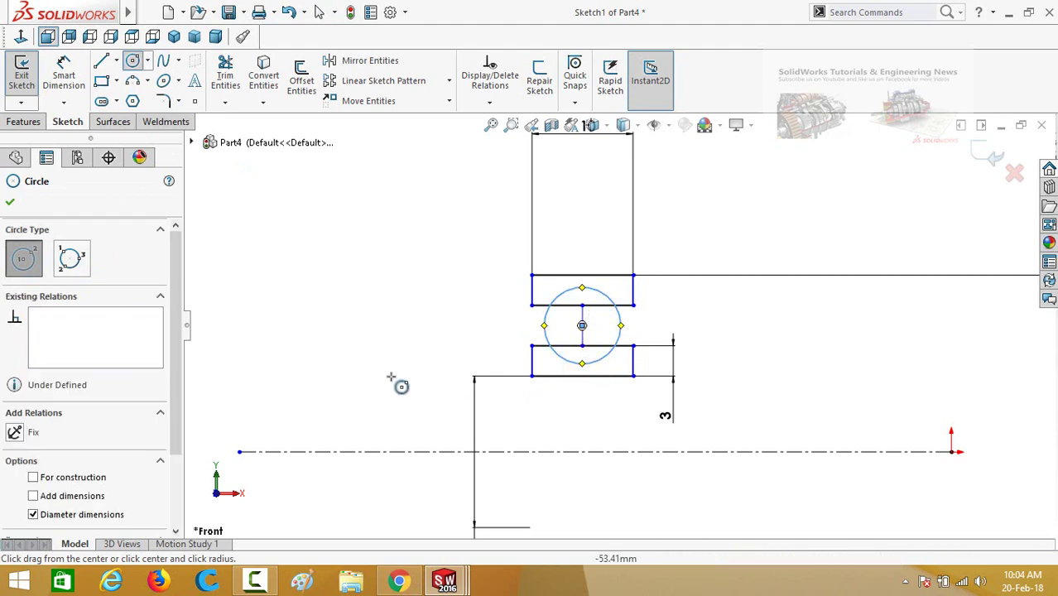
# Step: Dimension the circle's diameter to 8 mm
pyautogui.moveTo(399, 383); pyautogui.dragTo(449, 253, button='right')
pyautogui.click(555, 336)
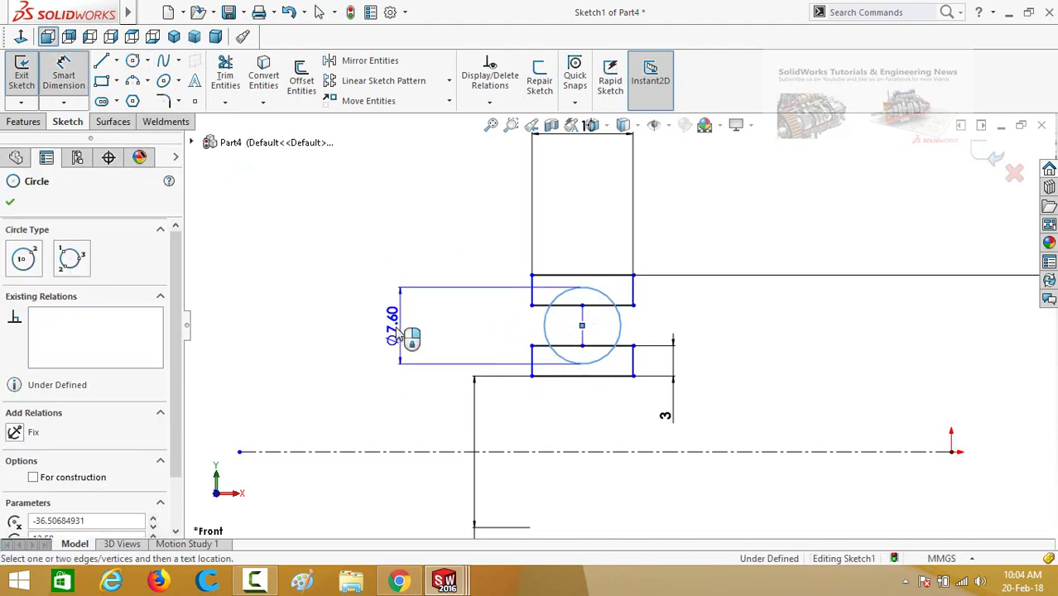
pyautogui.click(391, 329)
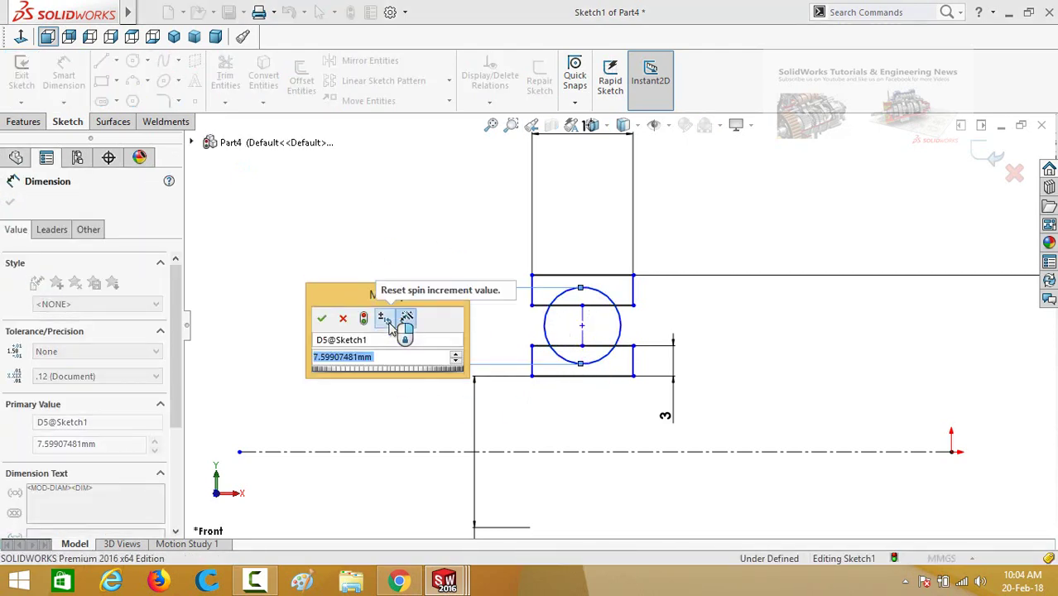
pyautogui.write('8')
pyautogui.press('Return')
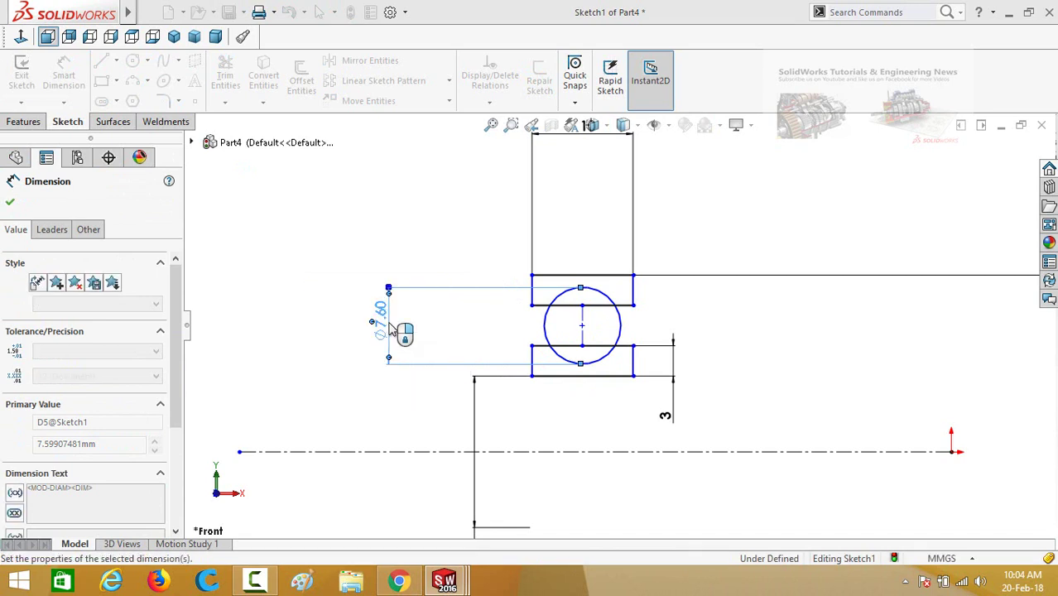
pyautogui.press('Escape')
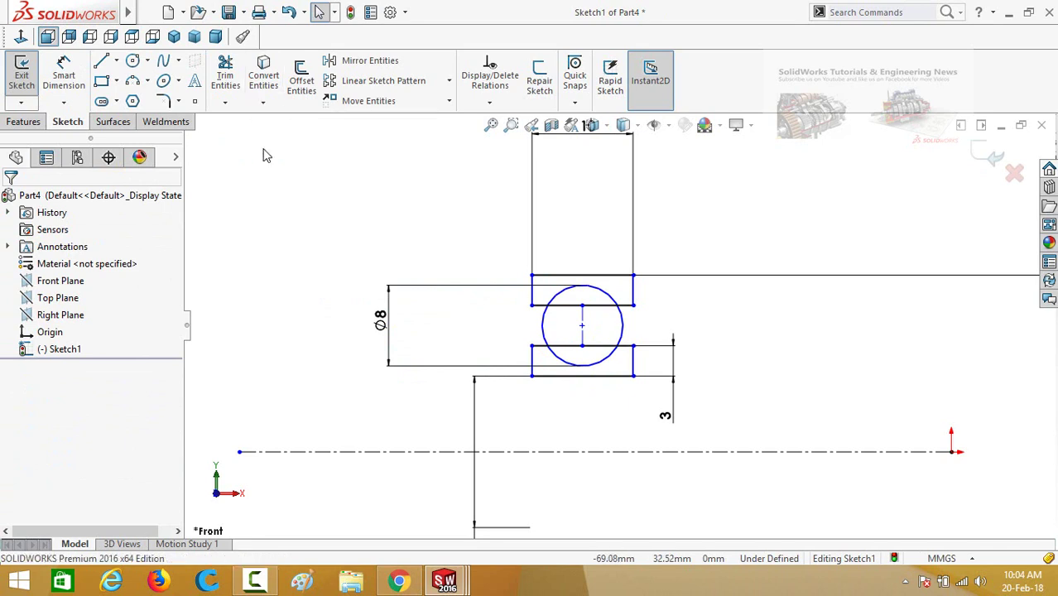
# Step: Trim the rectangle edges inside the circle and the circle's side arcs between the rectangles, leaving two separate grooved ring profiles
pyautogui.click(227, 73)
pyautogui.scroll(-2, 577, 365)
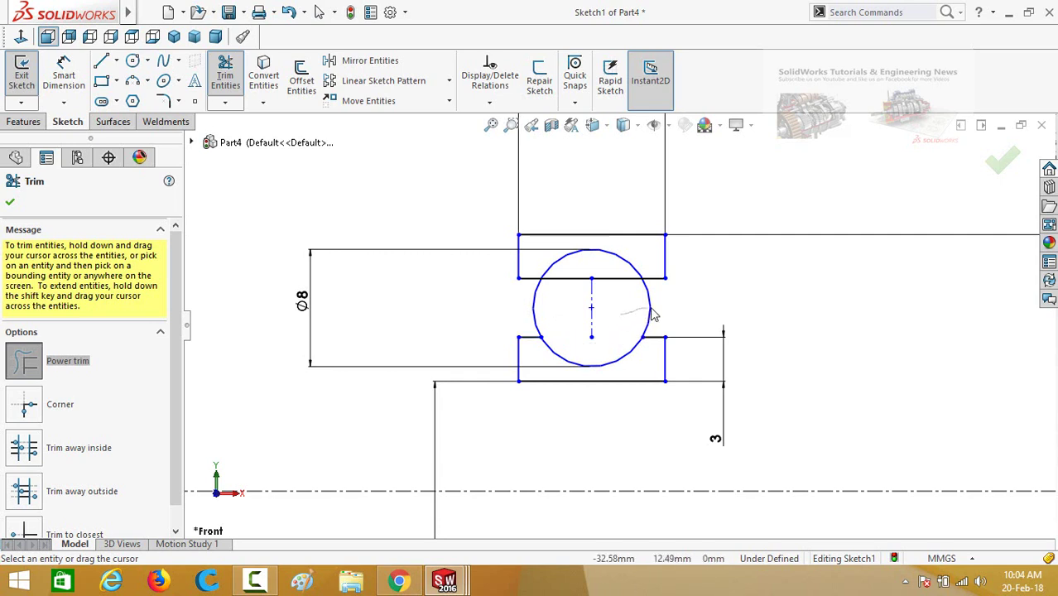
pyautogui.moveTo(654, 314); pyautogui.dragTo(523, 315)
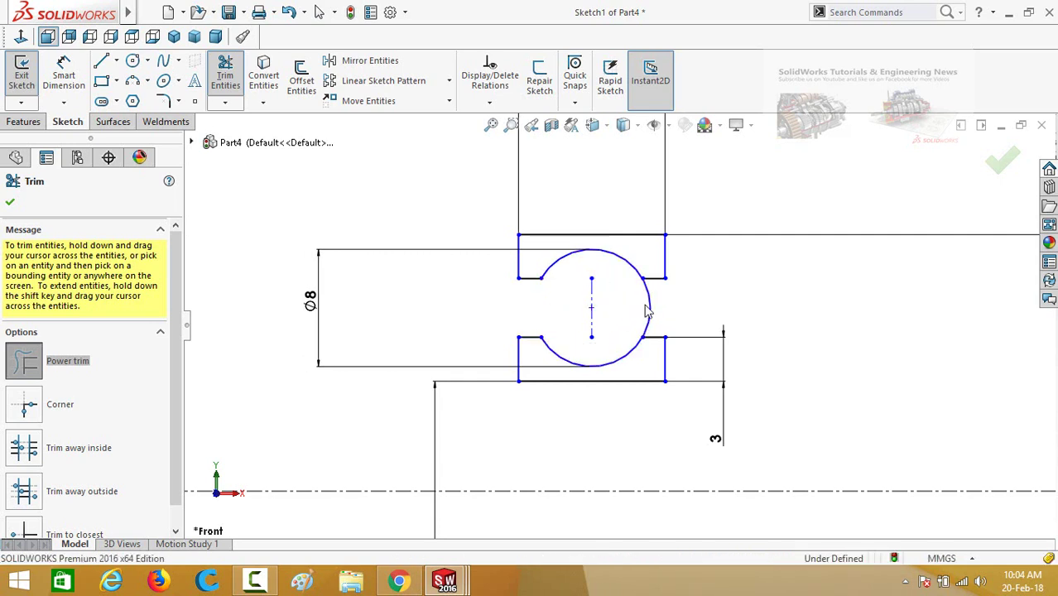
pyautogui.moveTo(643, 305); pyautogui.dragTo(669, 308)
pyautogui.scroll(5, 669, 308)
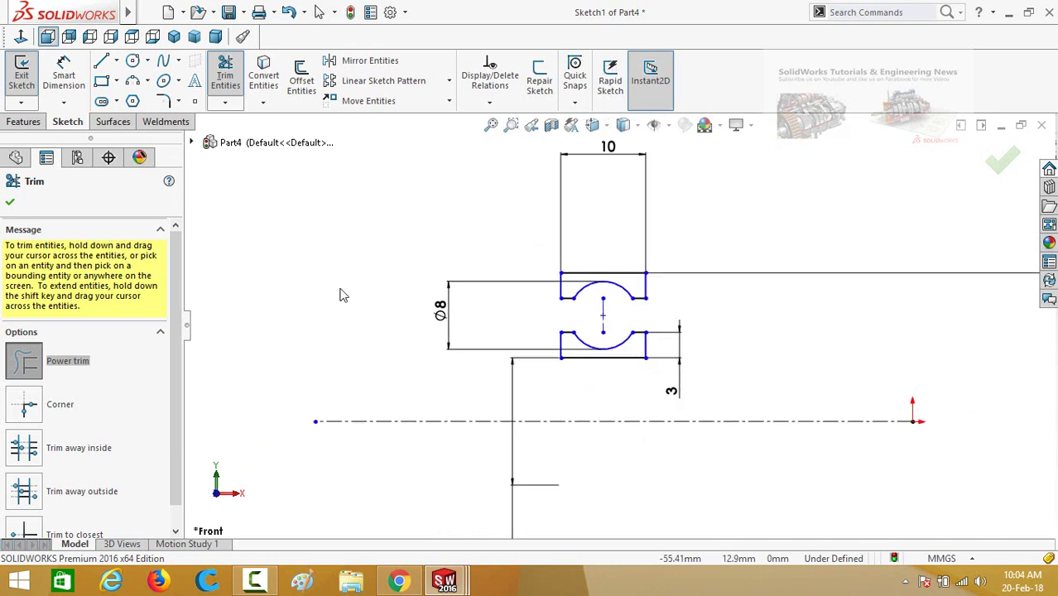
pyautogui.click(10, 202)
# Step: Revolve both ring profiles 360° about the long horizontal centerline to form the inner and outer bearing rings
pyautogui.scroll(2, 430, 409)
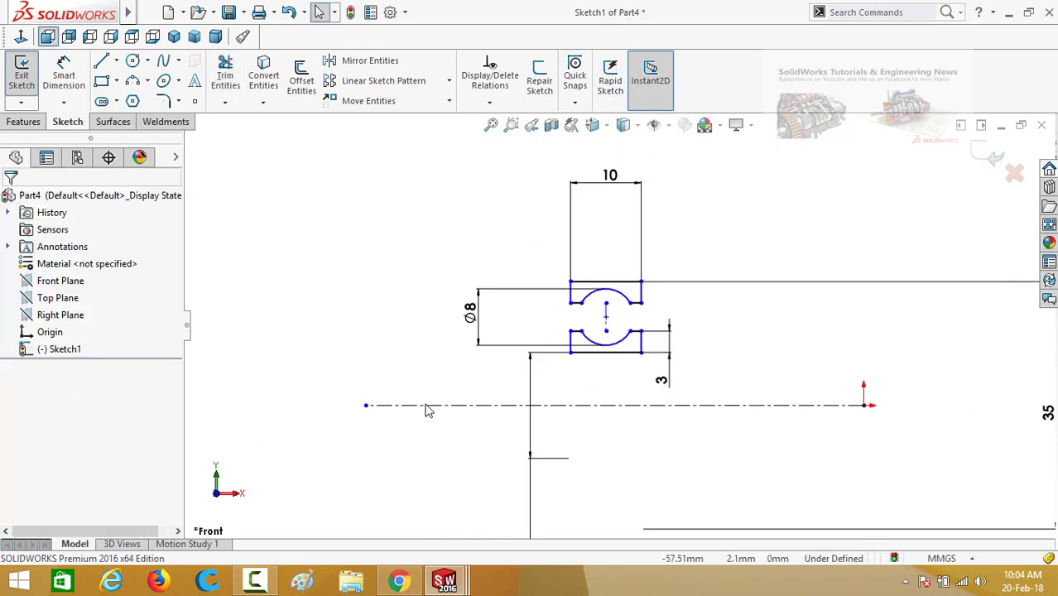
pyautogui.scroll(-2, 718, 375)
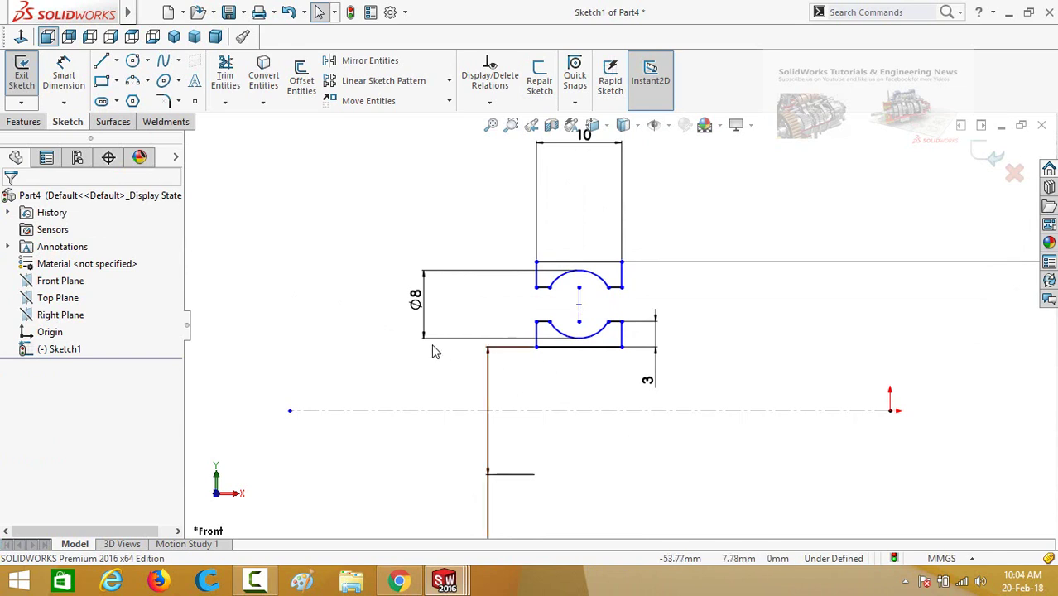
pyautogui.click(23, 121)
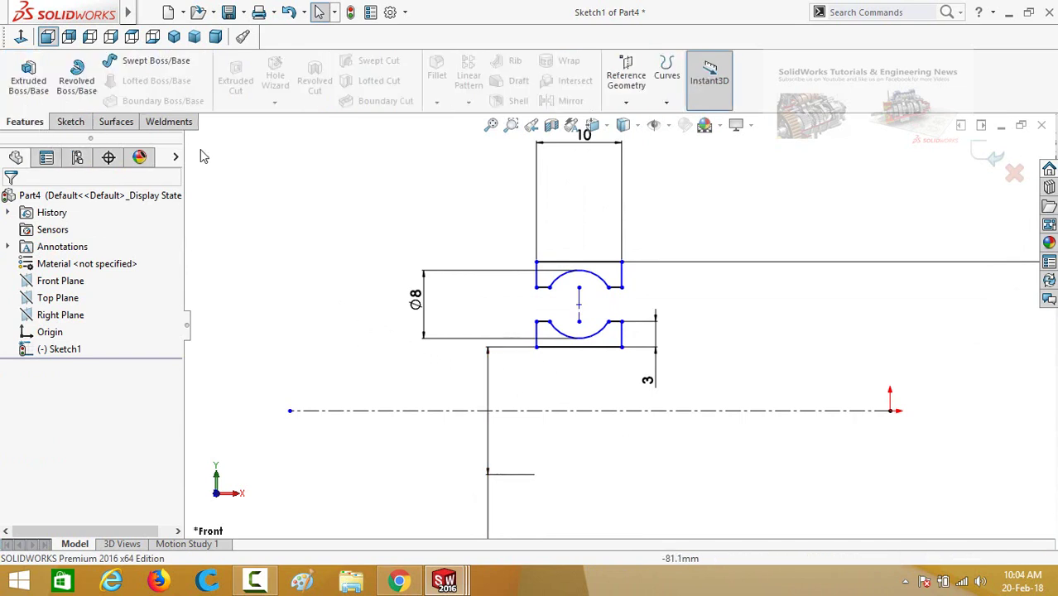
pyautogui.click(74, 88)
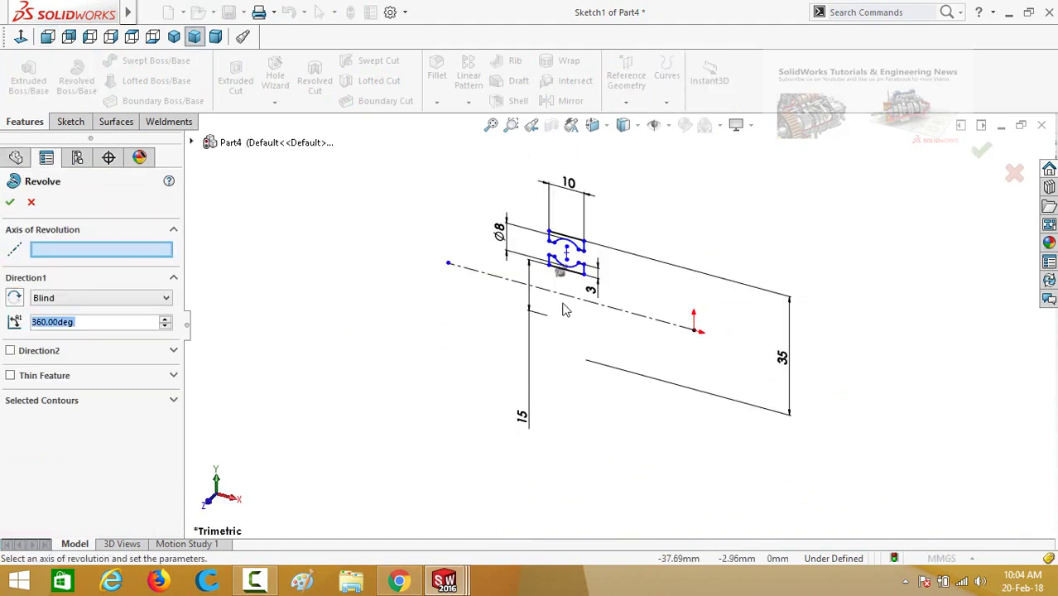
pyautogui.click(571, 295)
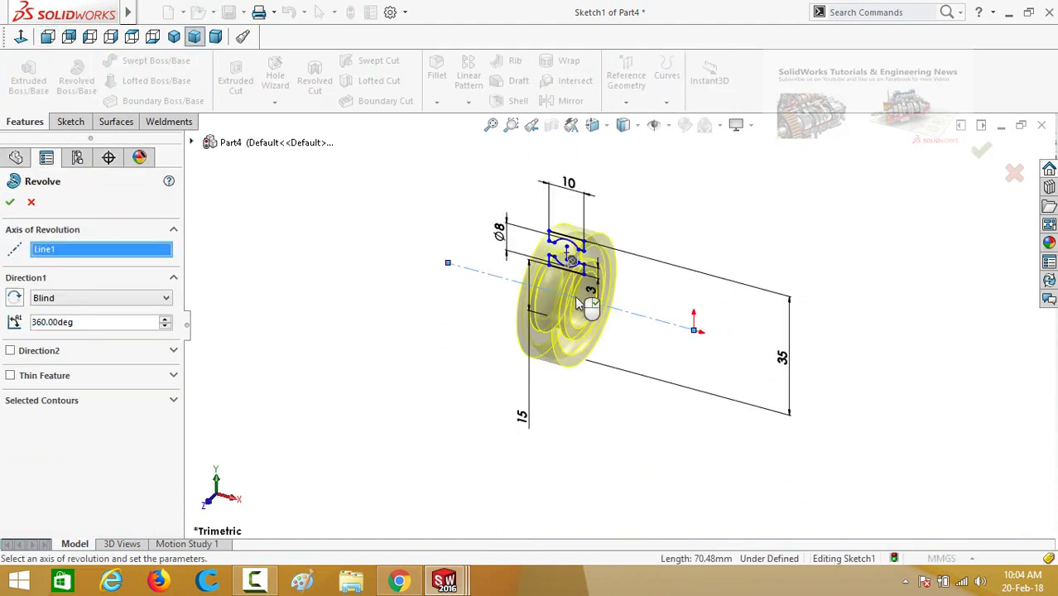
pyautogui.click(11, 203)
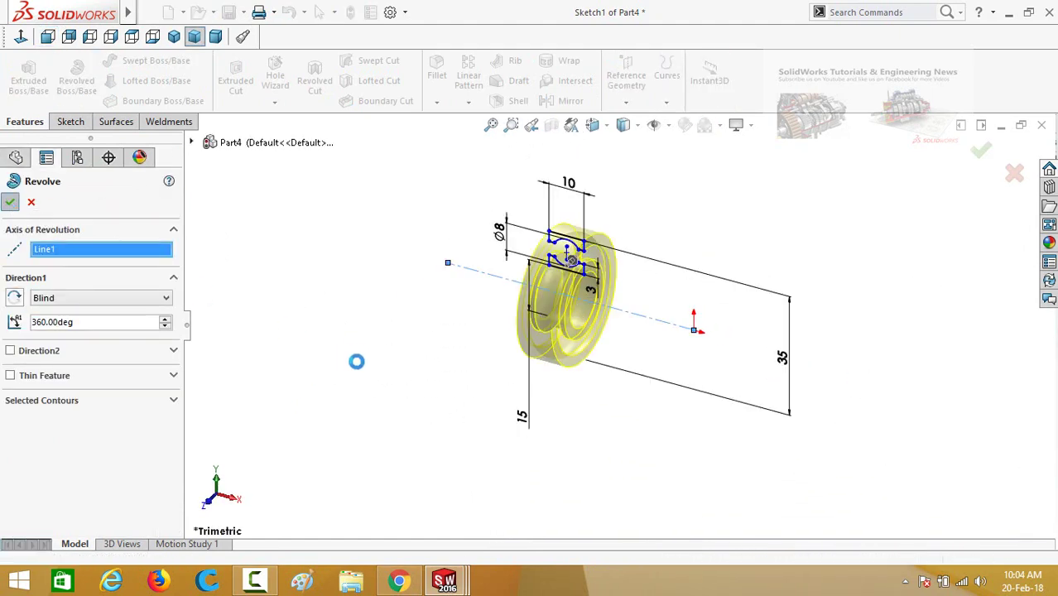
pyautogui.moveTo(423, 339); pyautogui.dragTo(336, 350, button='middle')
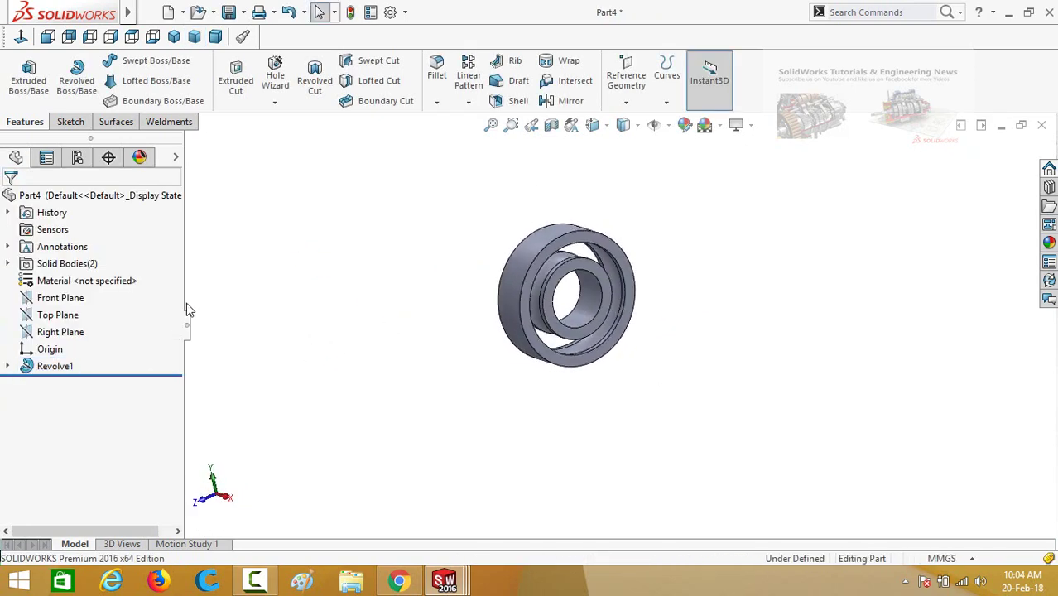
# Step: Start a sketch on the Front Plane, seen from the front with hidden lines visible
pyautogui.click(54, 298)
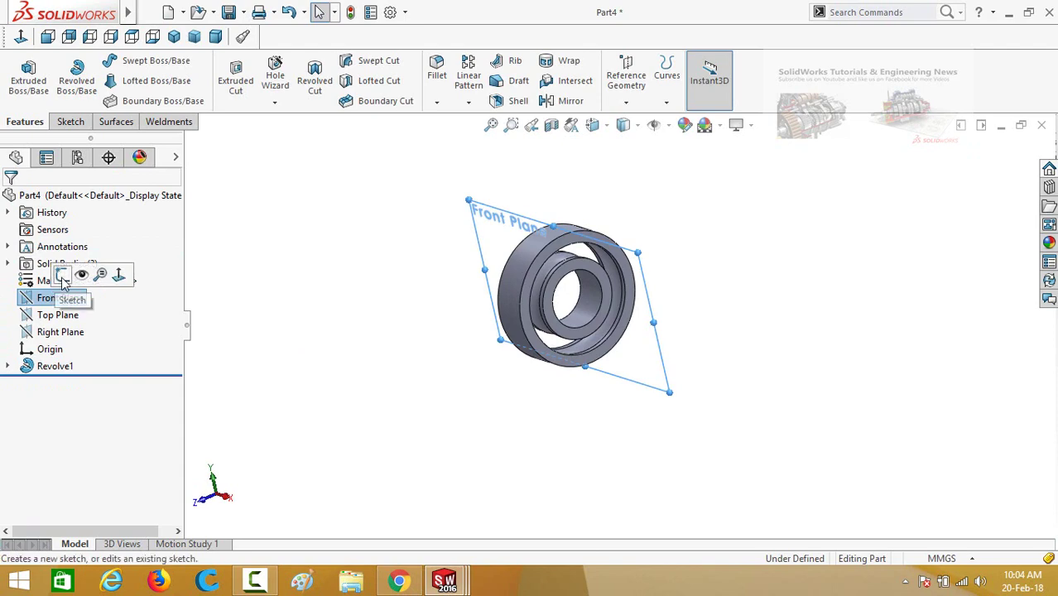
pyautogui.click(62, 277)
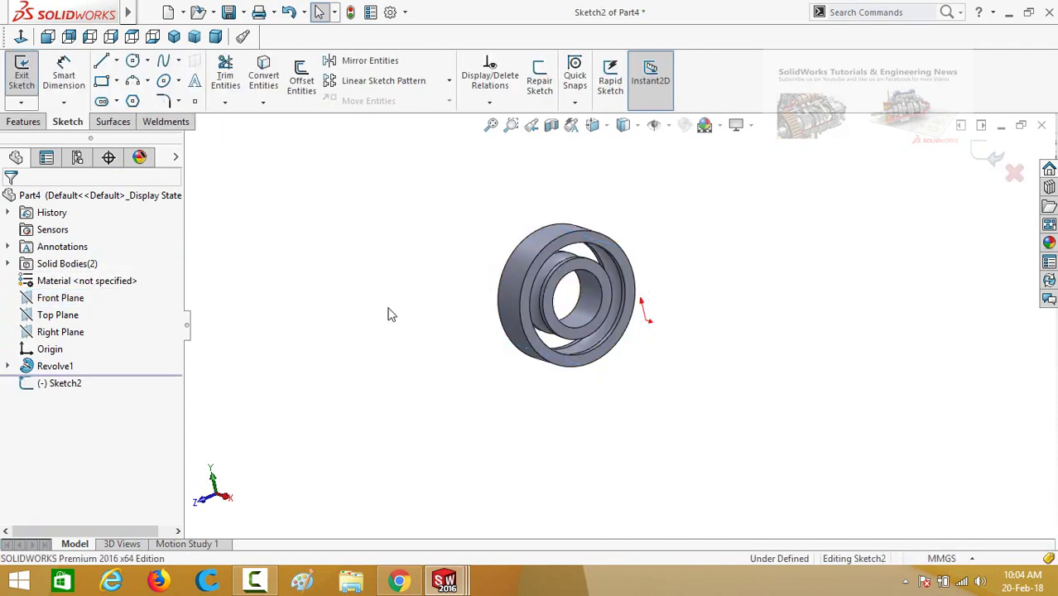
pyautogui.hotkey('ctrl', '1')
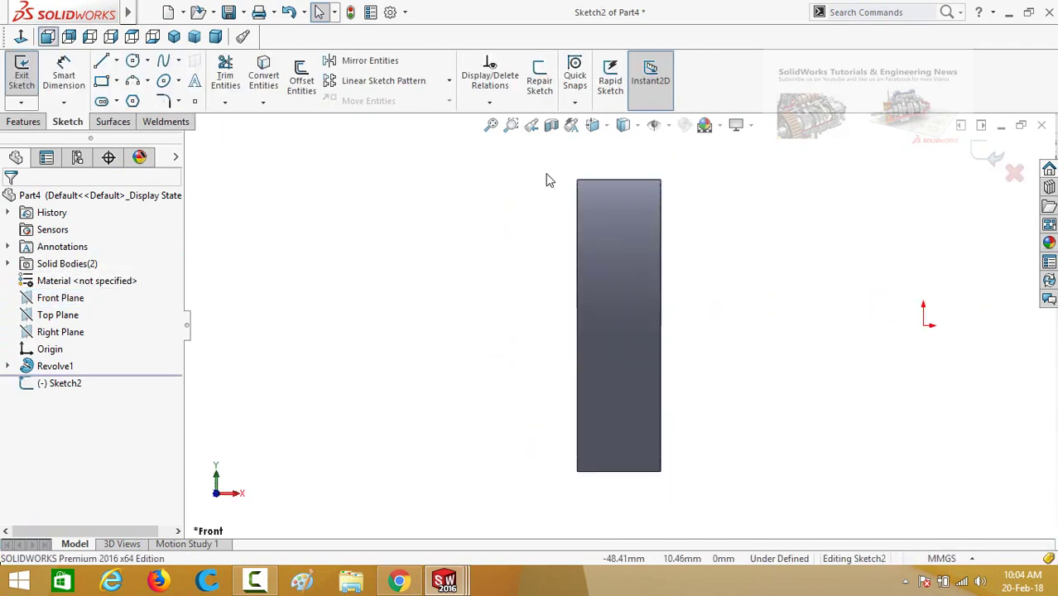
pyautogui.click(636, 129)
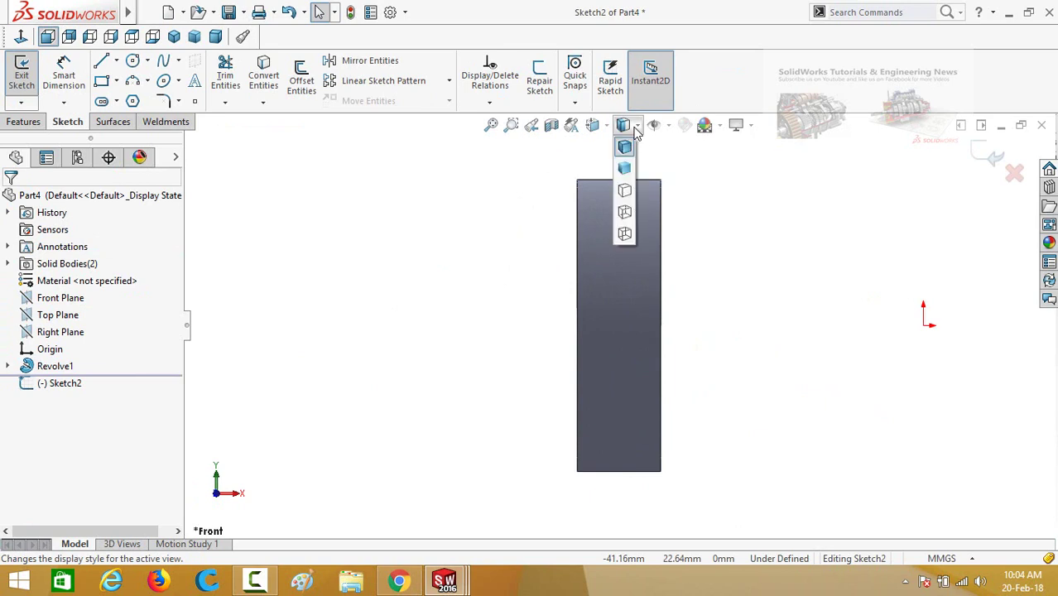
pyautogui.click(626, 213)
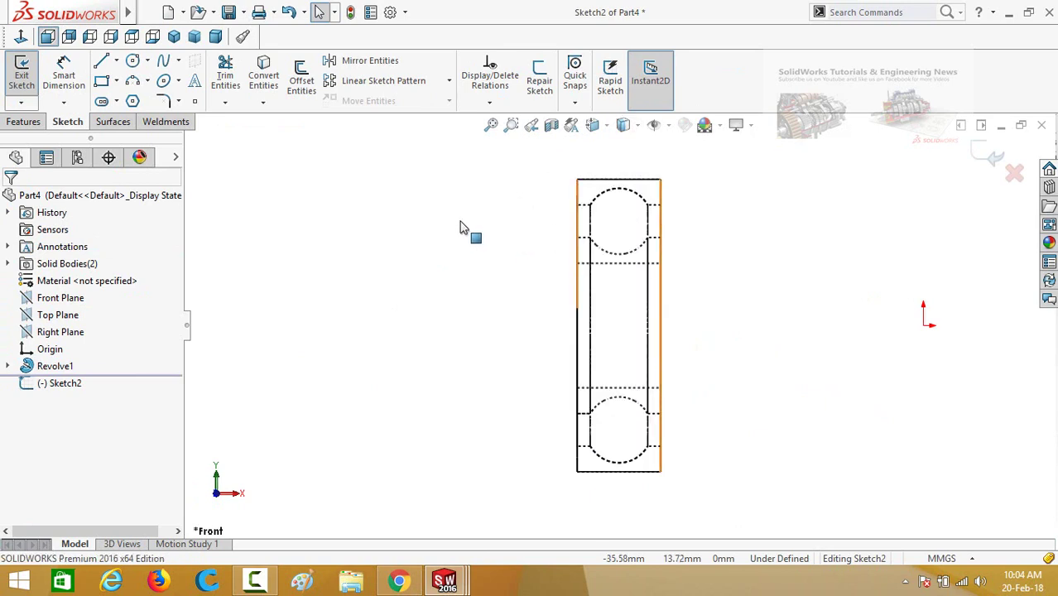
# Step: Draw a circle centered on the upper groove arcs' center point and dimension its diameter at 8 mm
pyautogui.click(164, 80)
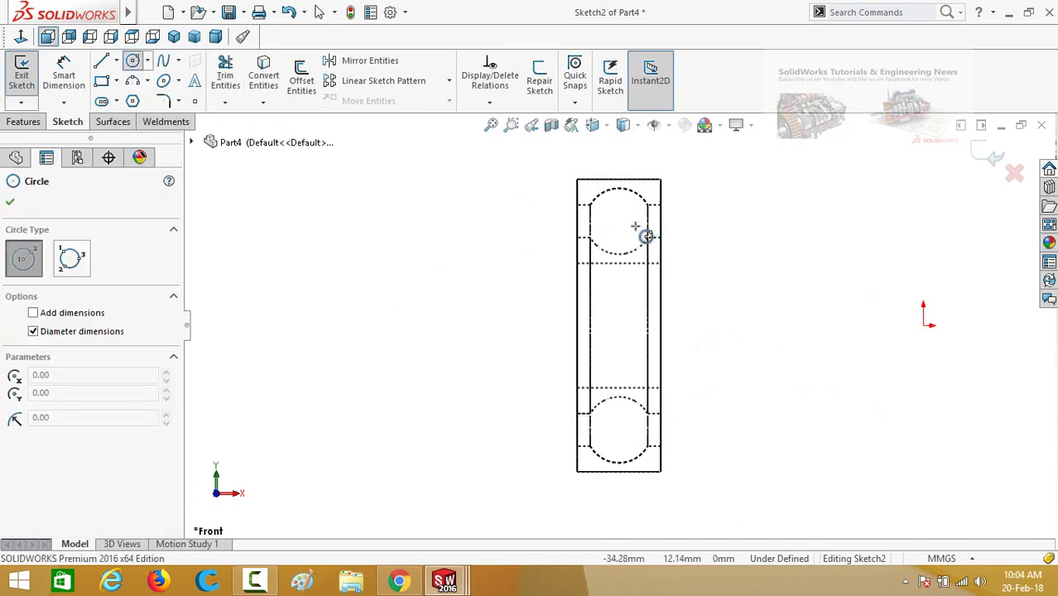
pyautogui.scroll(-2, 618, 193)
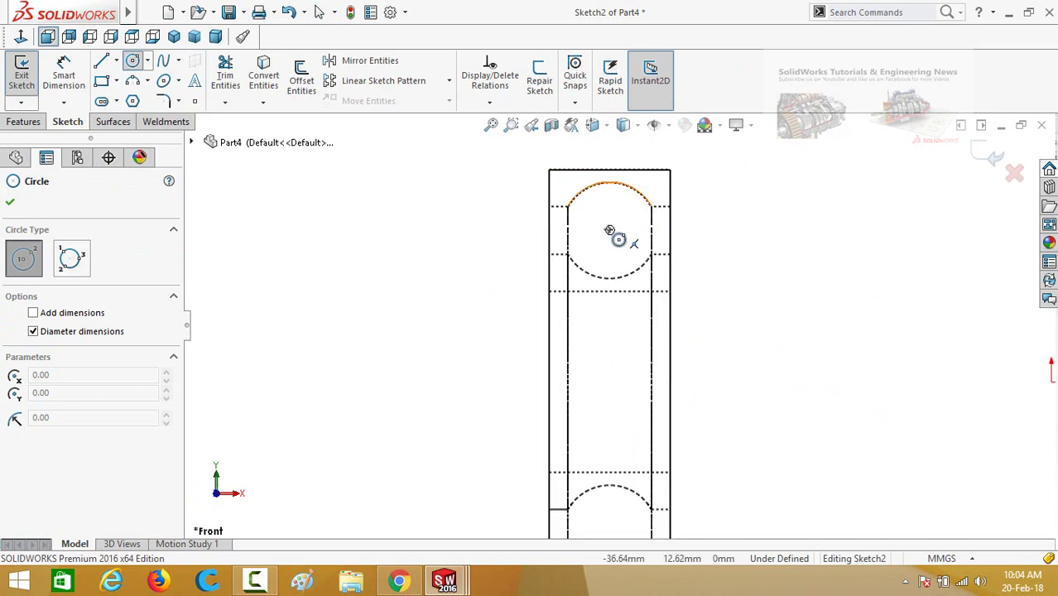
pyautogui.moveTo(609, 230); pyautogui.dragTo(631, 290)
pyautogui.press('d')
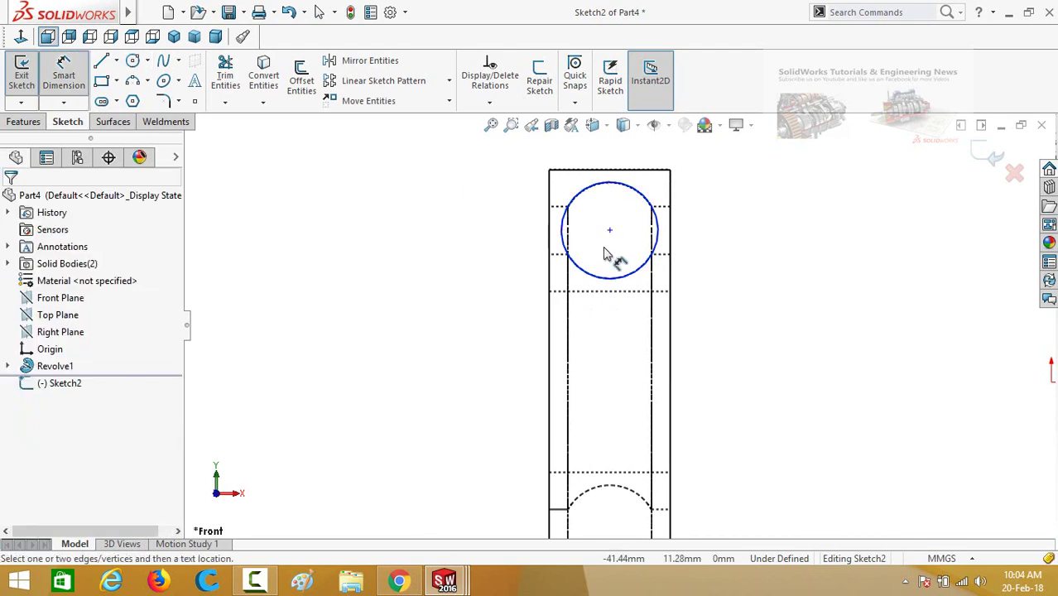
pyautogui.click(579, 244)
pyautogui.click(431, 322)
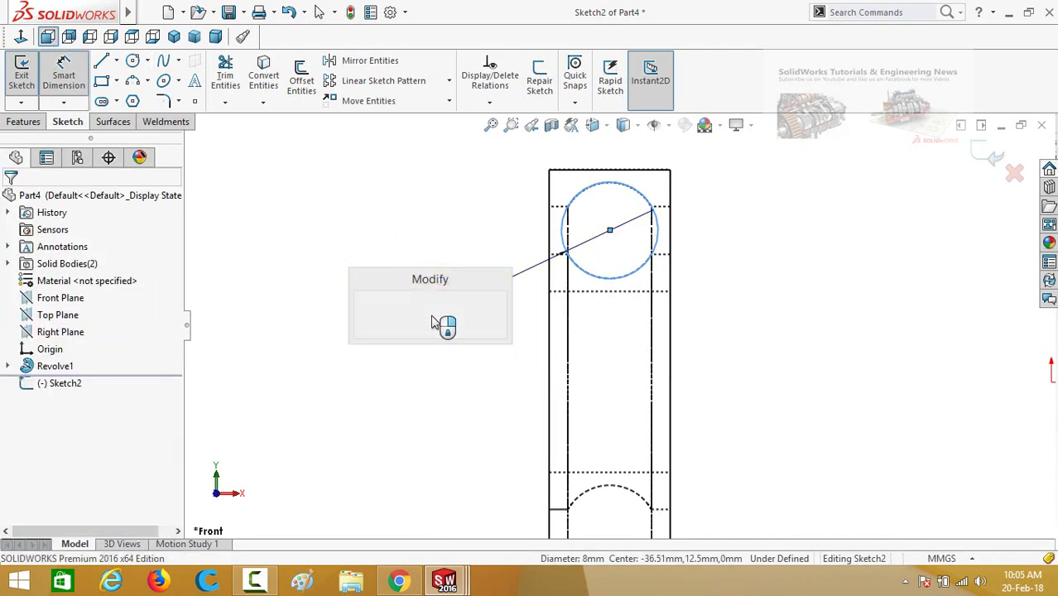
pyautogui.click(365, 314)
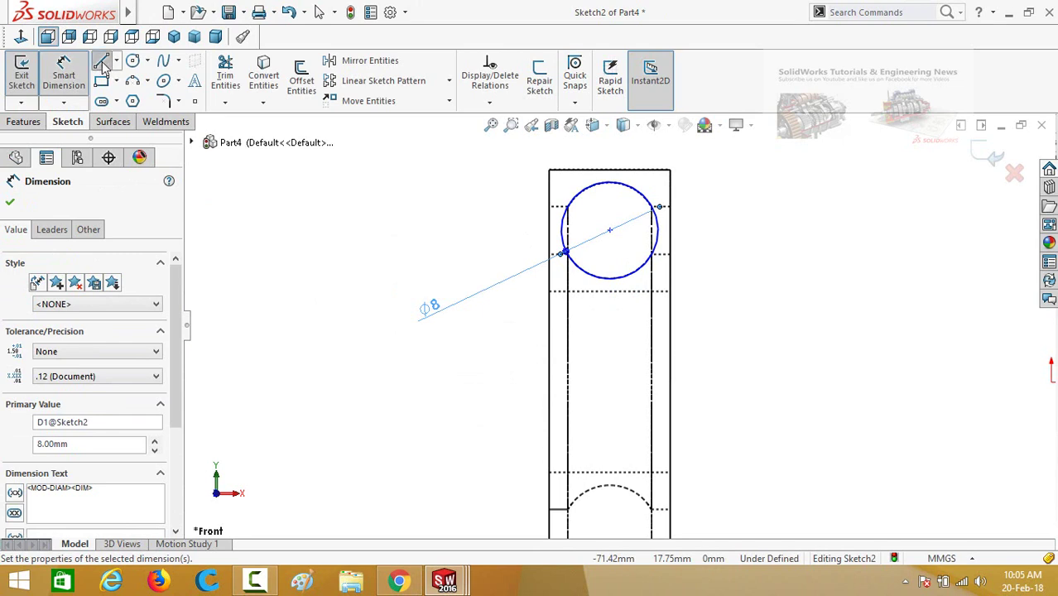
# Step: Draw a horizontal line across the circle's full diameter and trim away the circle's lower half
pyautogui.click(101, 63)
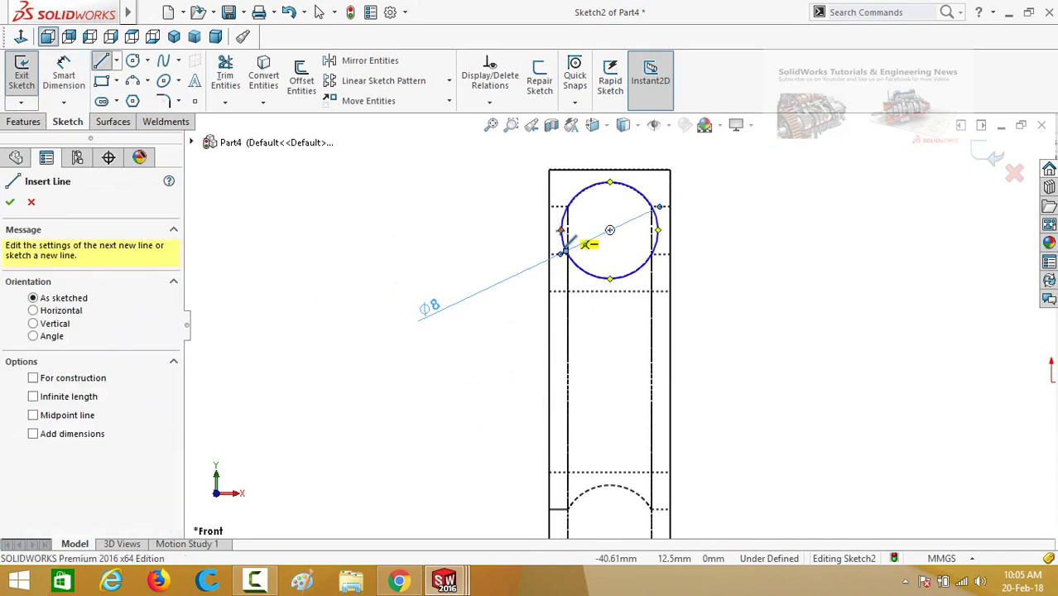
pyautogui.moveTo(562, 231); pyautogui.dragTo(658, 230)
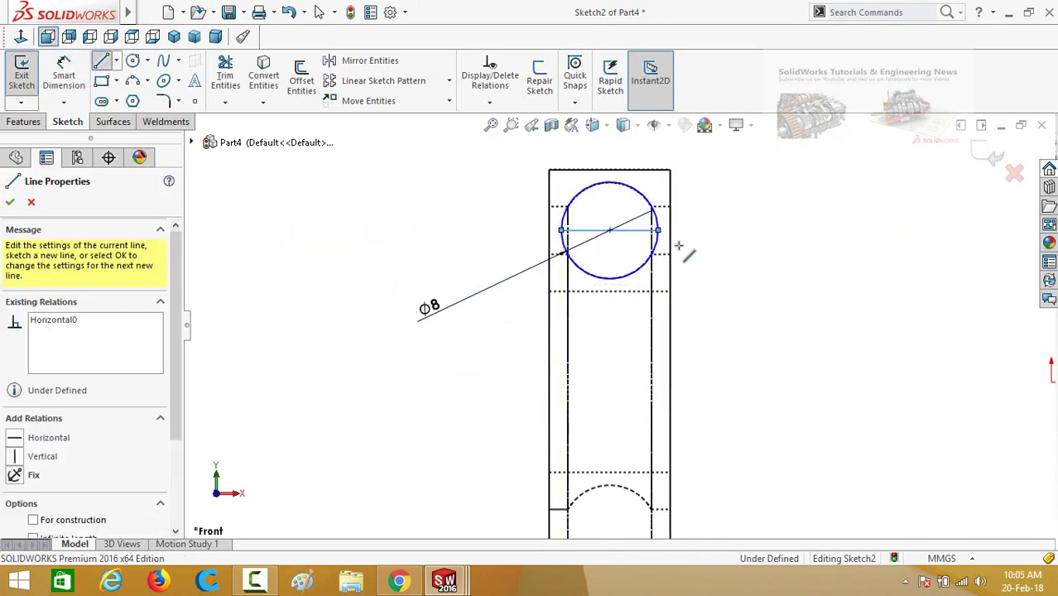
pyautogui.press('Escape')
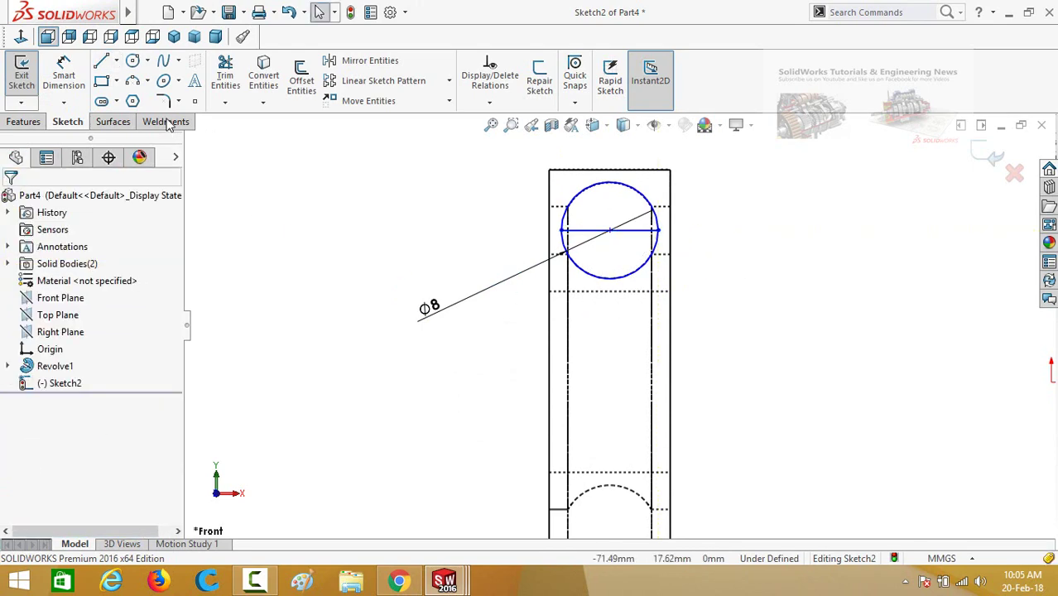
pyautogui.click(232, 87)
pyautogui.moveTo(609, 280); pyautogui.dragTo(601, 304)
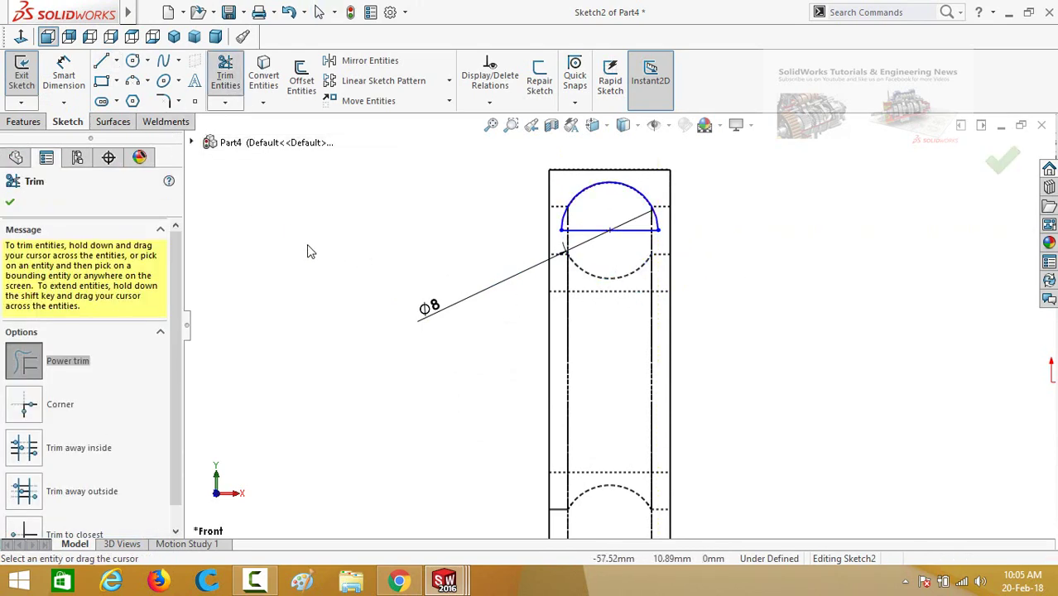
pyautogui.click(10, 202)
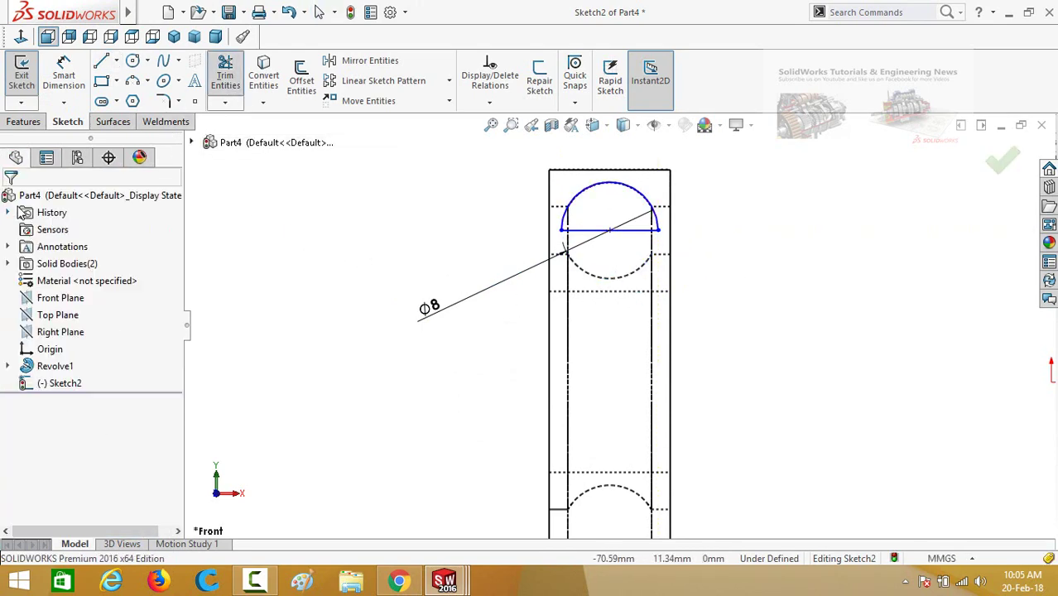
# Step: Revolve the upper half-circle 360° about its horizontal diameter line to form the bearing ball
pyautogui.click(24, 122)
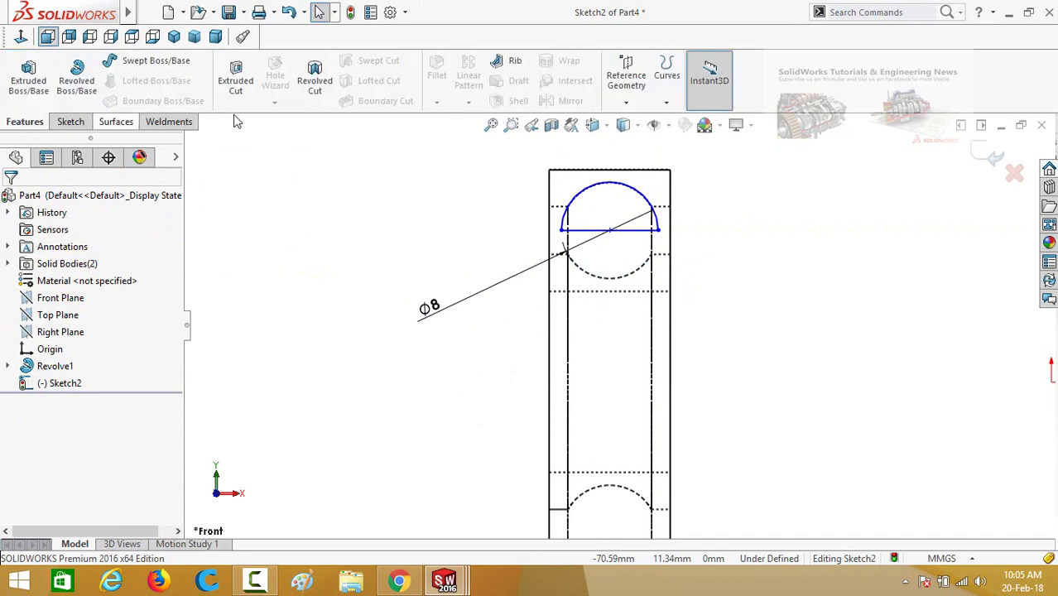
pyautogui.click(75, 89)
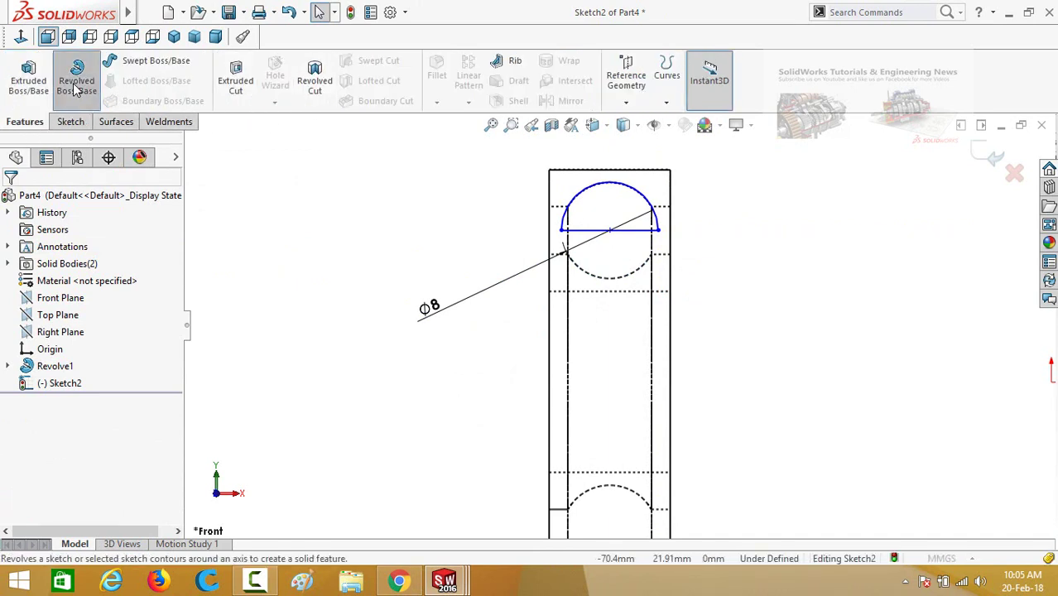
pyautogui.click(639, 232)
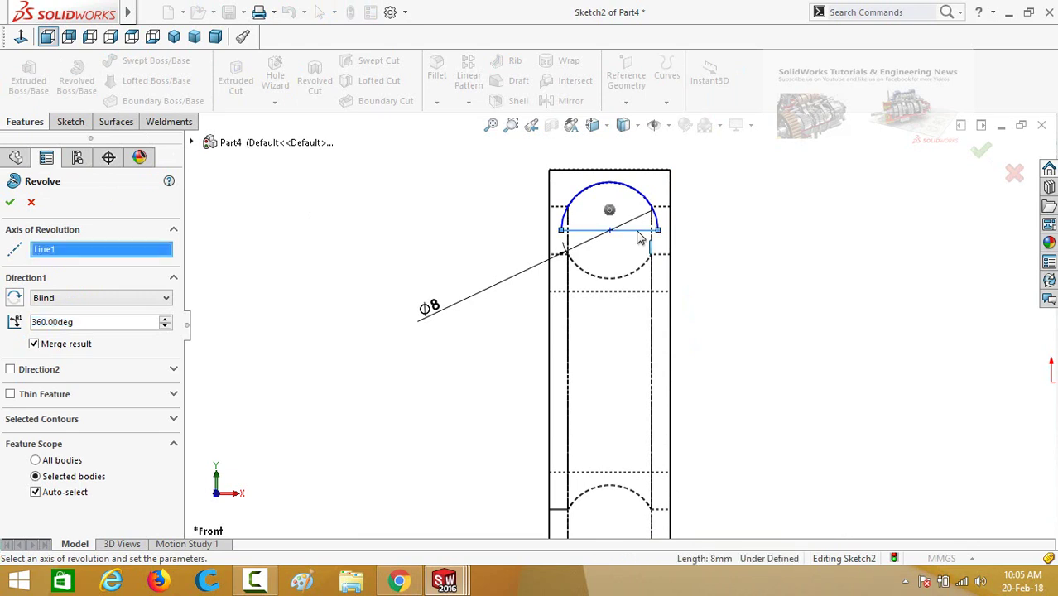
pyautogui.click(9, 205)
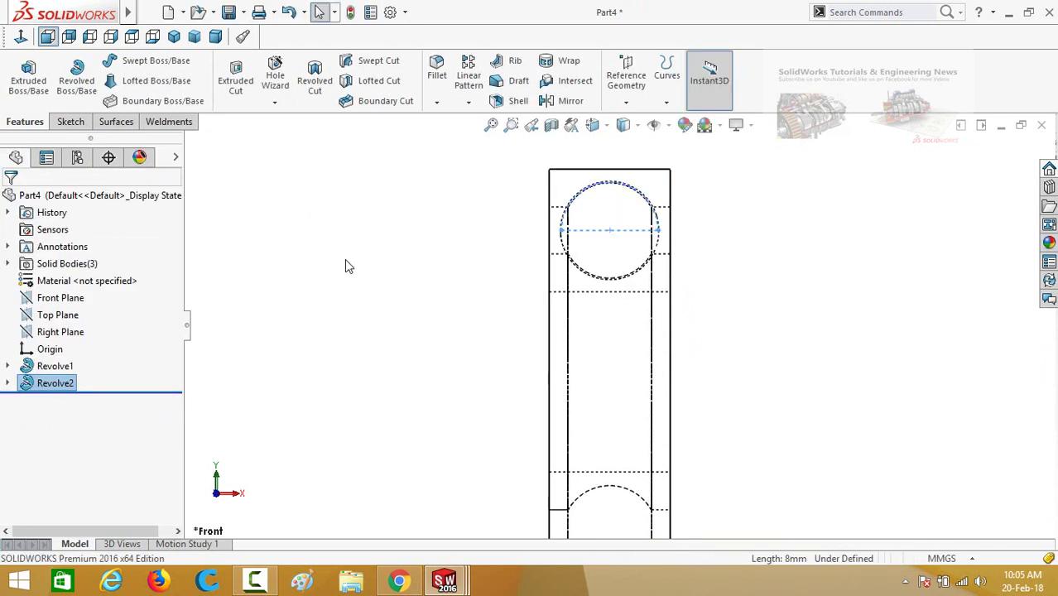
# Step: Fit the whole bearing in view and change its display style to shaded with edges
pyautogui.press('f')
pyautogui.click(624, 124)
pyautogui.click(623, 160)
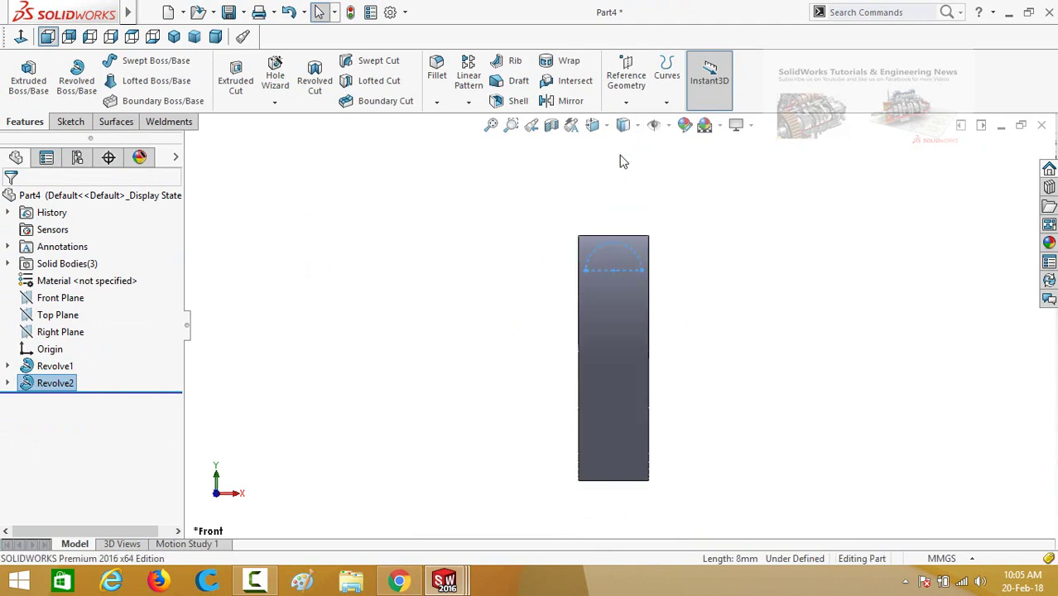
# Step: Try to circular-pattern the revolved ball feature as 9 equally spaced instances over 360° around the outer ring's circular edge
pyautogui.moveTo(524, 271); pyautogui.dragTo(430, 290, button='middle')
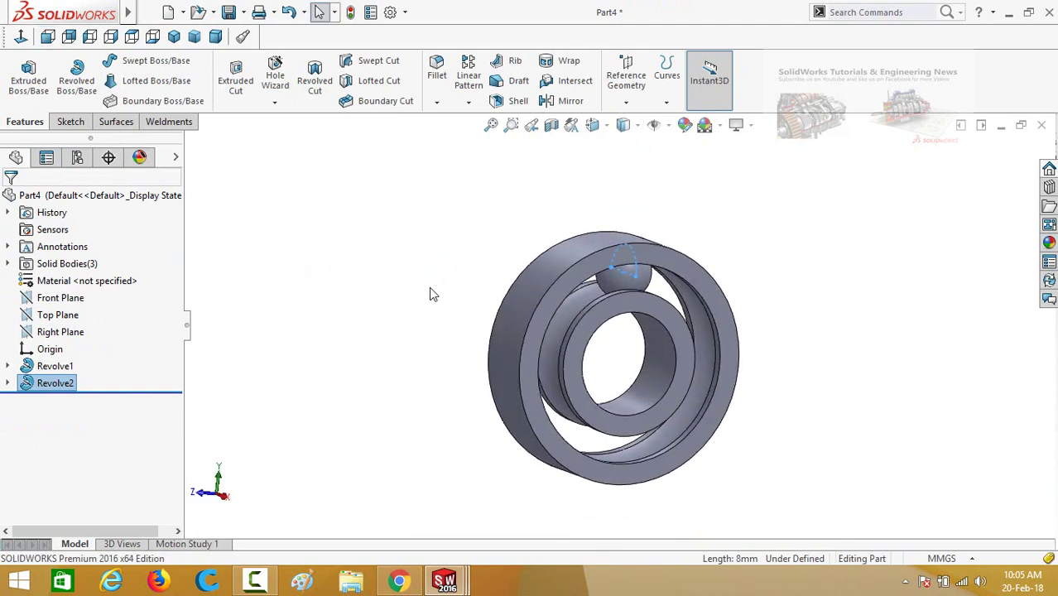
pyautogui.click(469, 105)
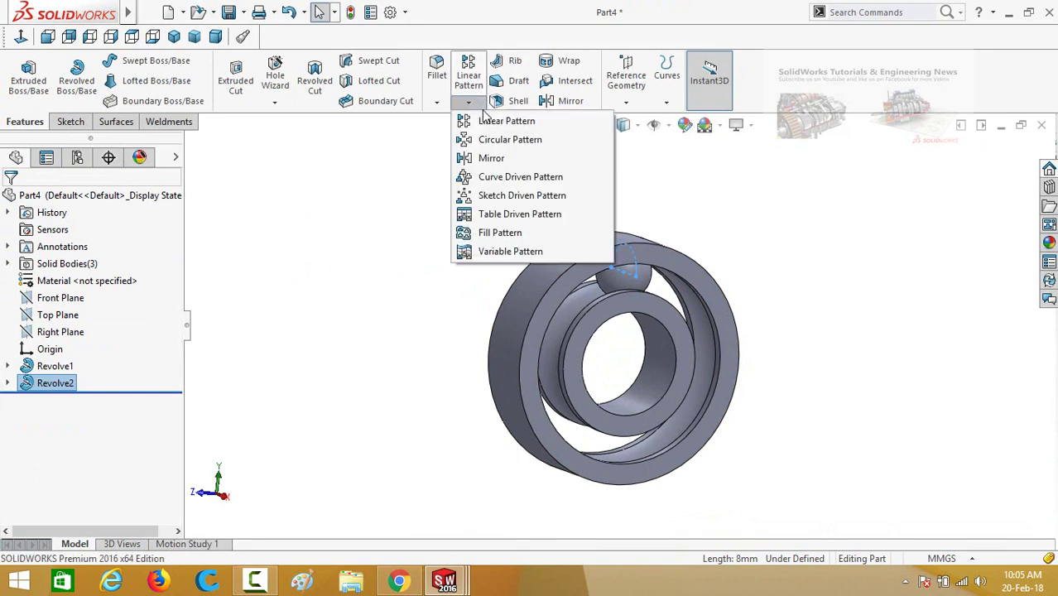
pyautogui.click(505, 139)
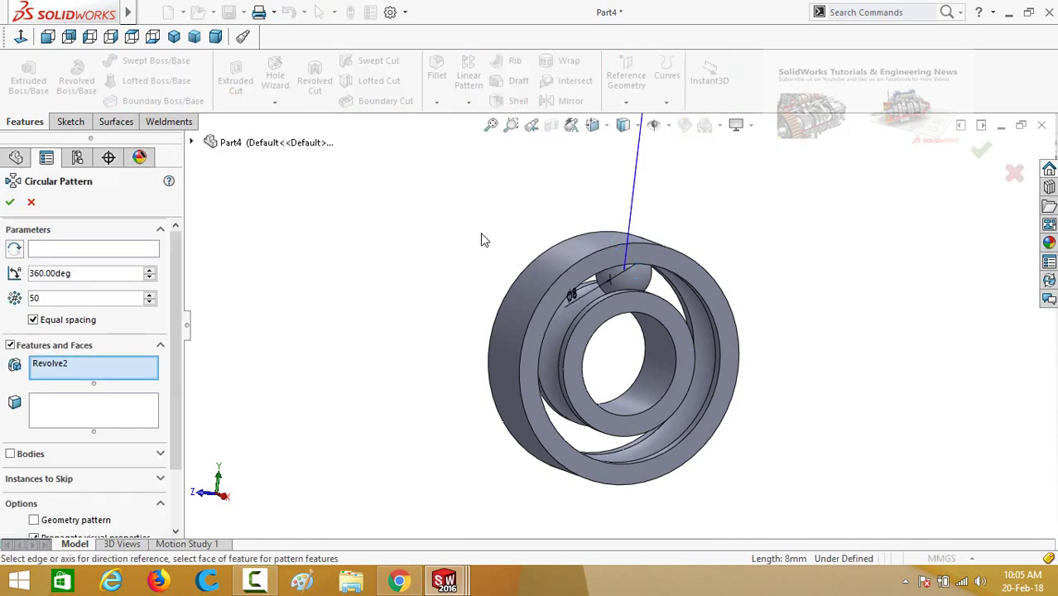
pyautogui.click(60, 252)
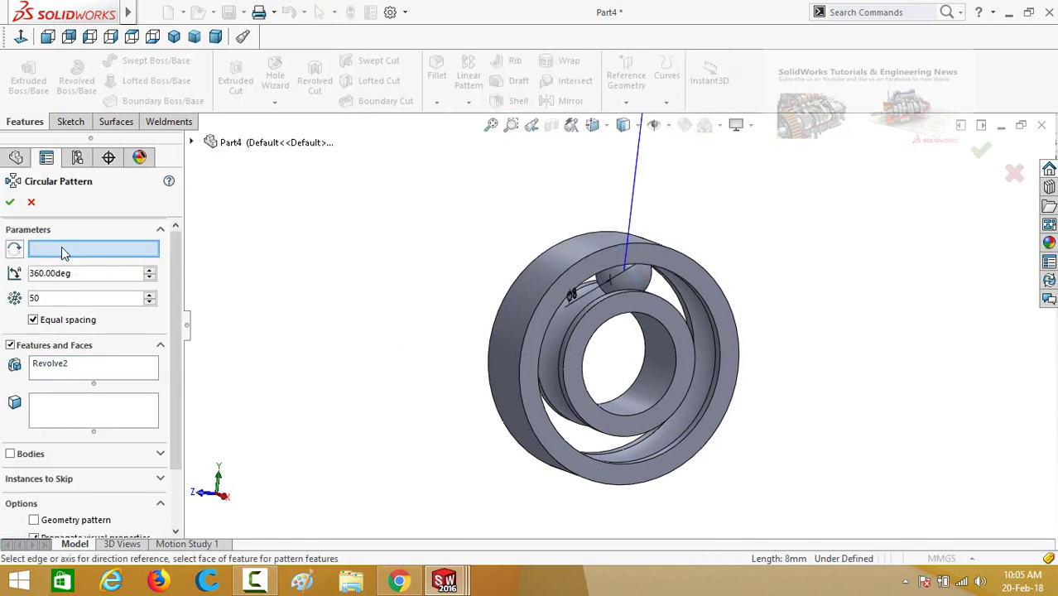
pyautogui.click(506, 297)
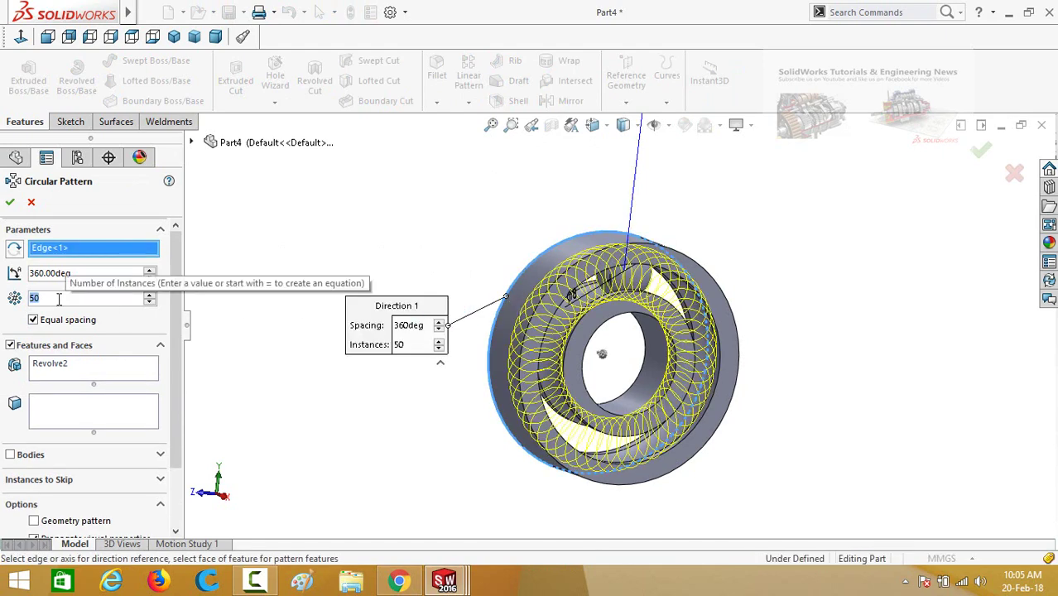
pyautogui.write('9')
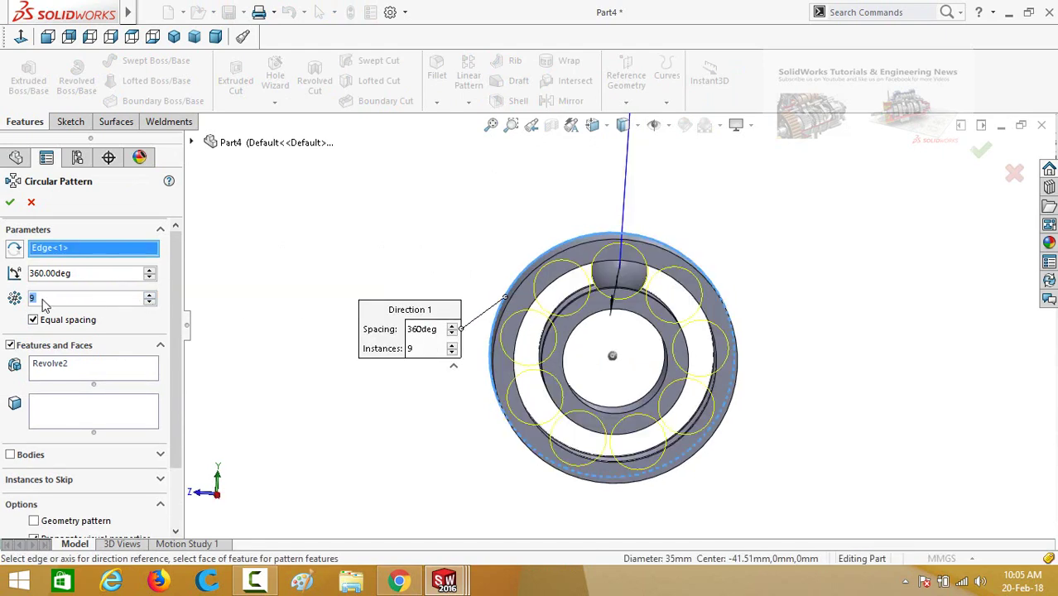
pyautogui.click(10, 203)
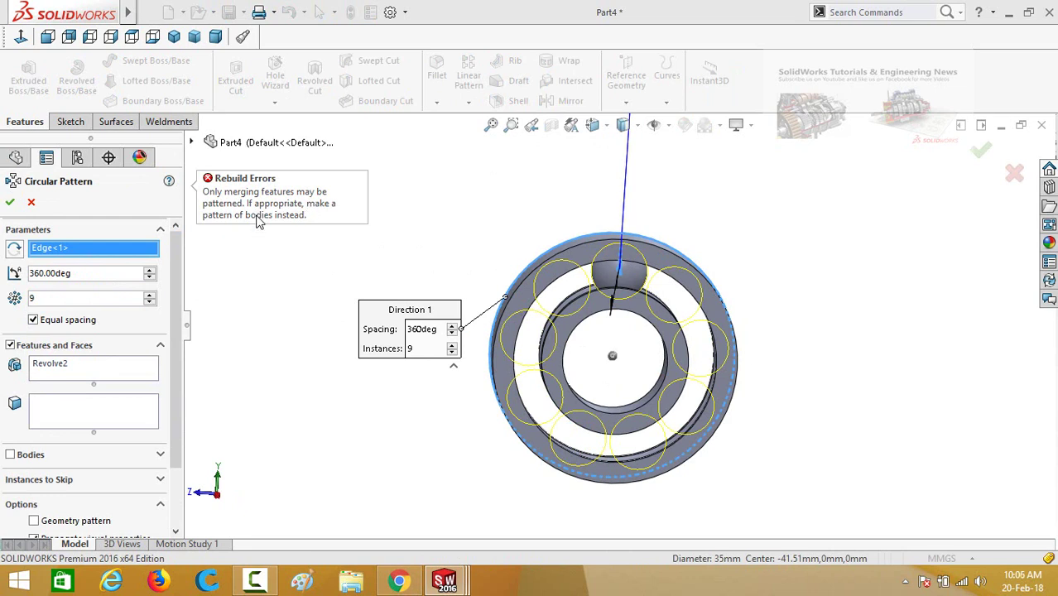
# Step: Enable the Bodies option in the circular pattern to pattern the ball as a body instead of a feature
pyautogui.moveTo(175, 322); pyautogui.dragTo(174, 382)
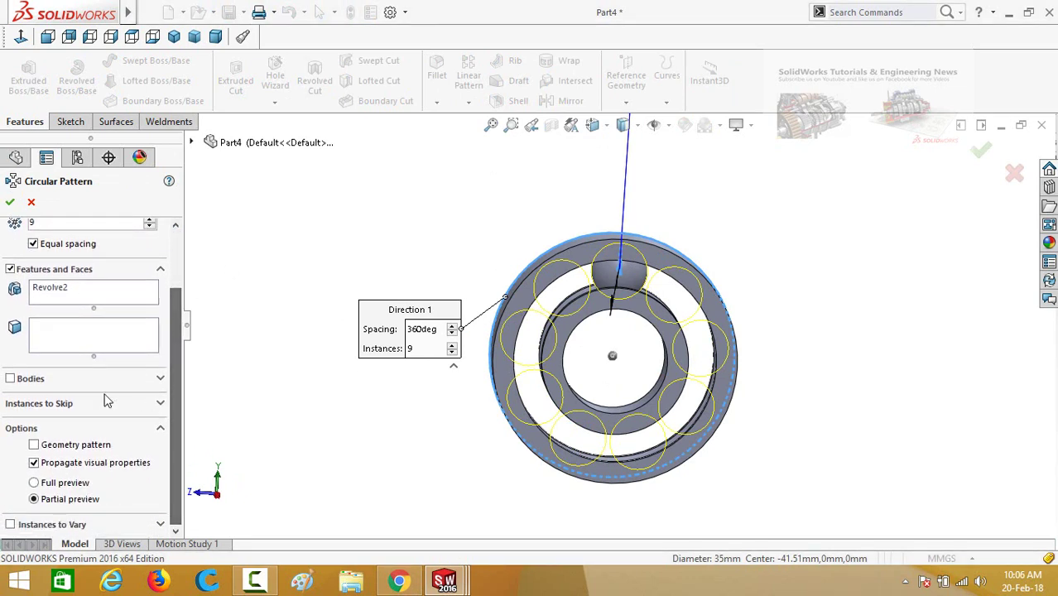
pyautogui.click(9, 378)
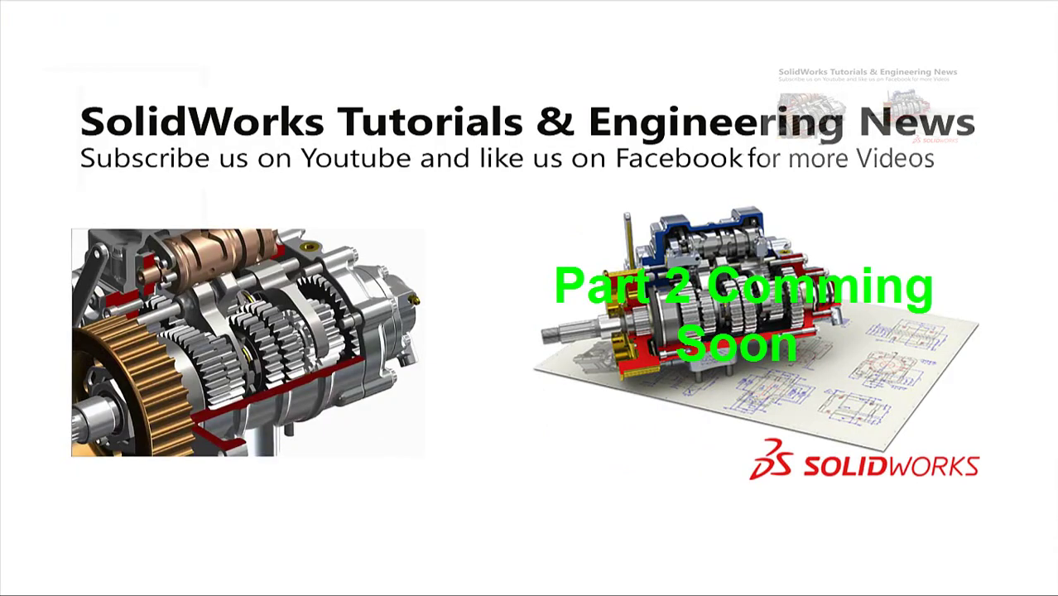